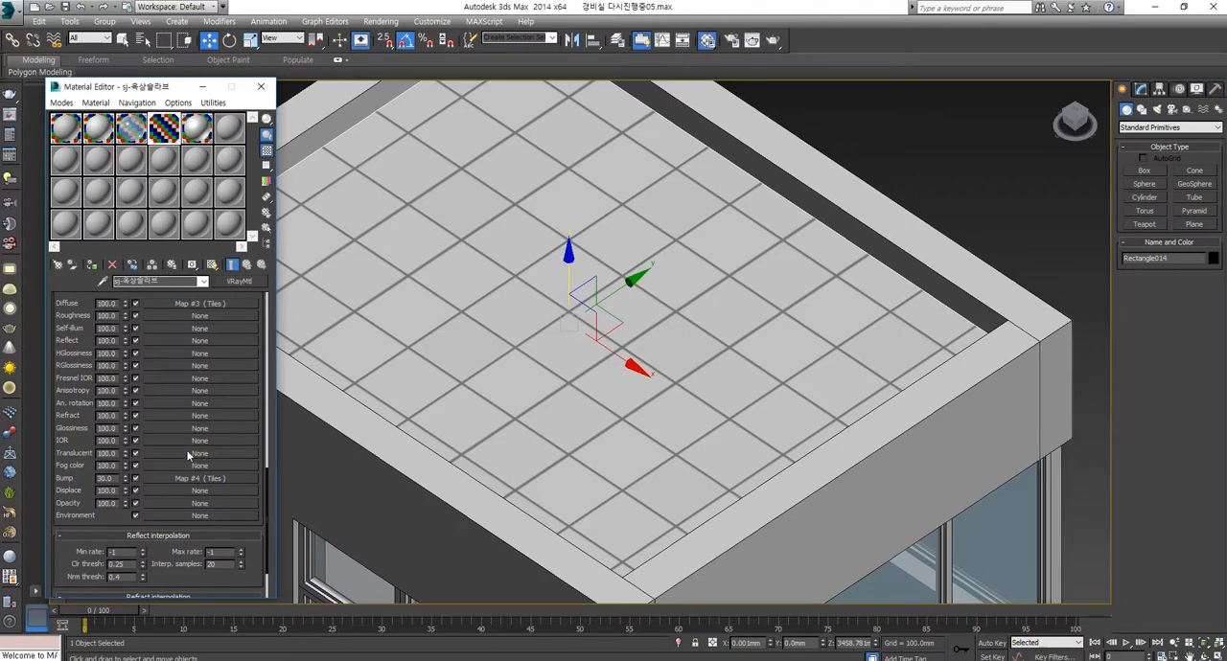
scroll(614, 410, "down", 6)
mouse_move(614, 409)
middle_mouse_down("alt")
mouse_move(634, 384)
mouse_move(615, 426)
middle_mouse_up("alt")
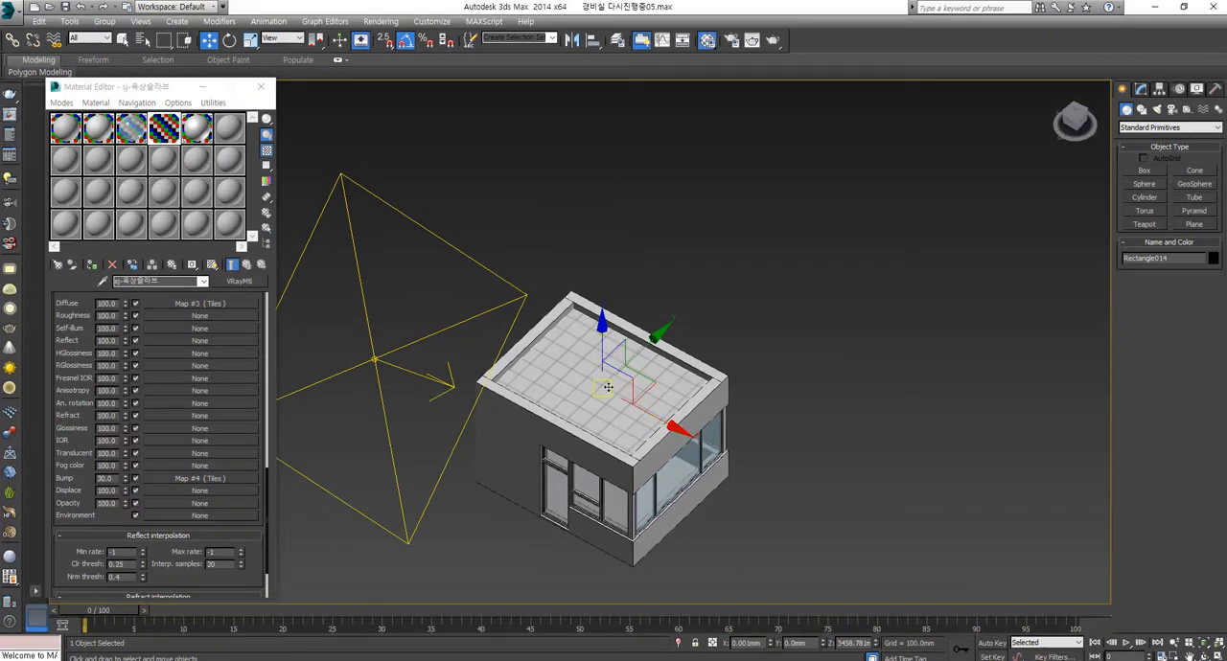
scroll(604, 393, "down", 4)
scroll(592, 402, "down", 2)
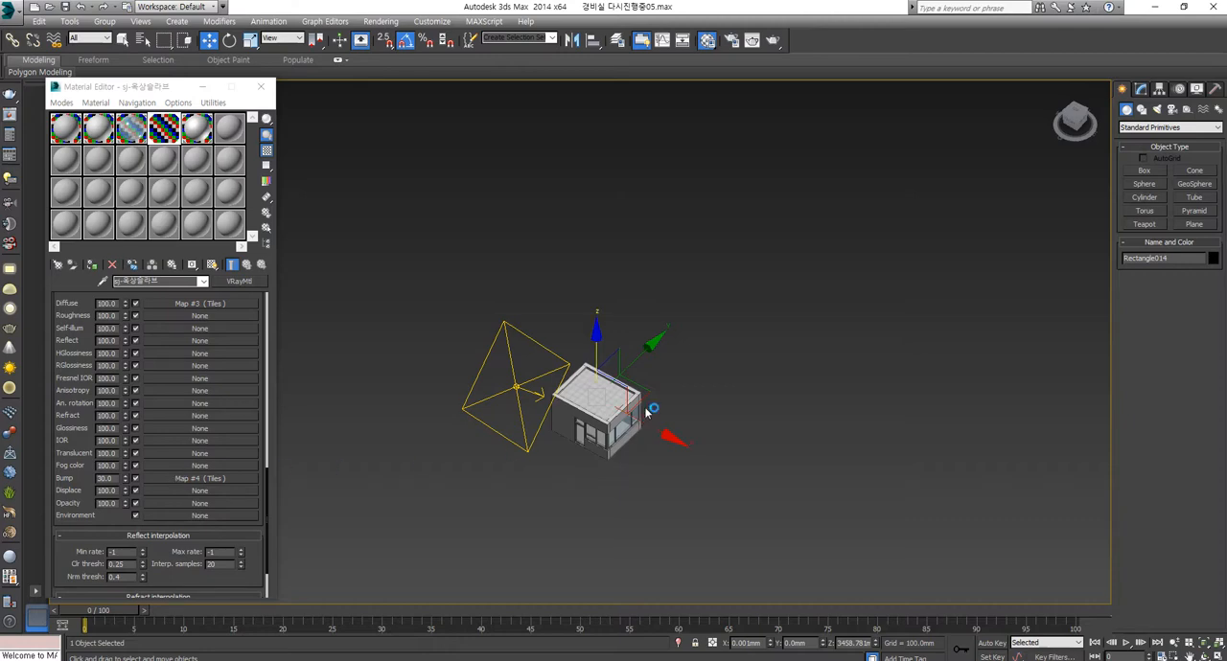
scroll(652, 410, "up", 8)
middle_click_drag(423, 462, 573, 412)
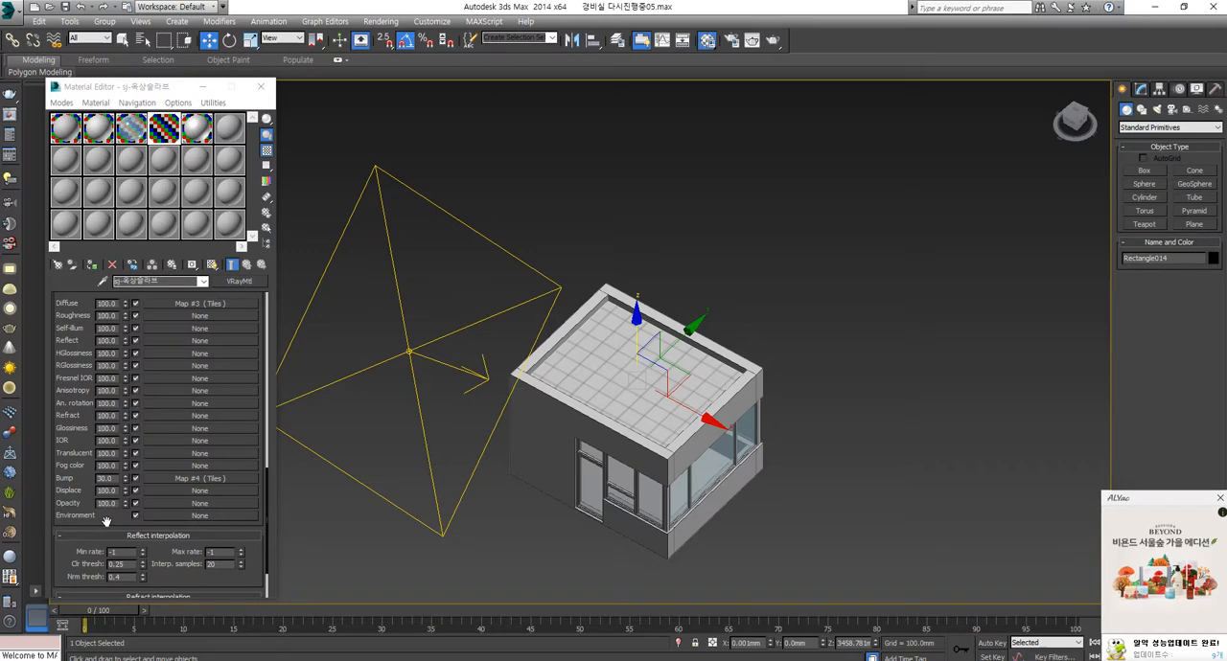
scroll(103, 525, "up", 1)
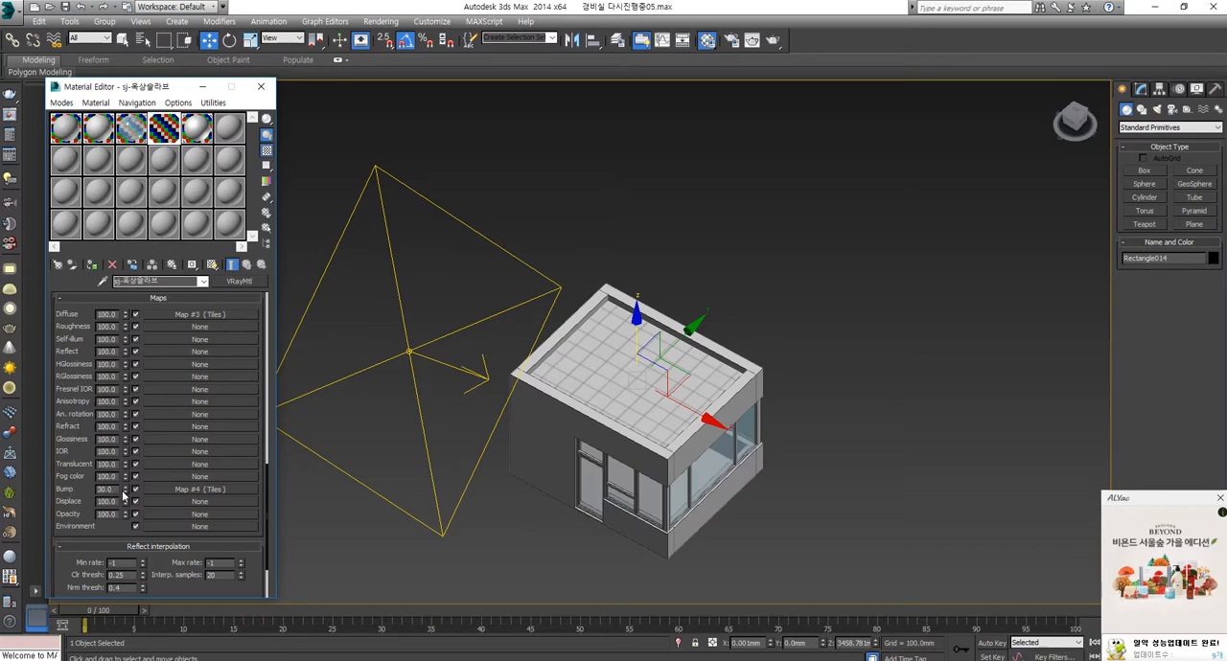
Step: Open the Tiles map in the roof slab material's Diffuse slot and set its U and V tiling to 2.0
double_click(108, 490)
left_click_drag(104, 309, 39, 512)
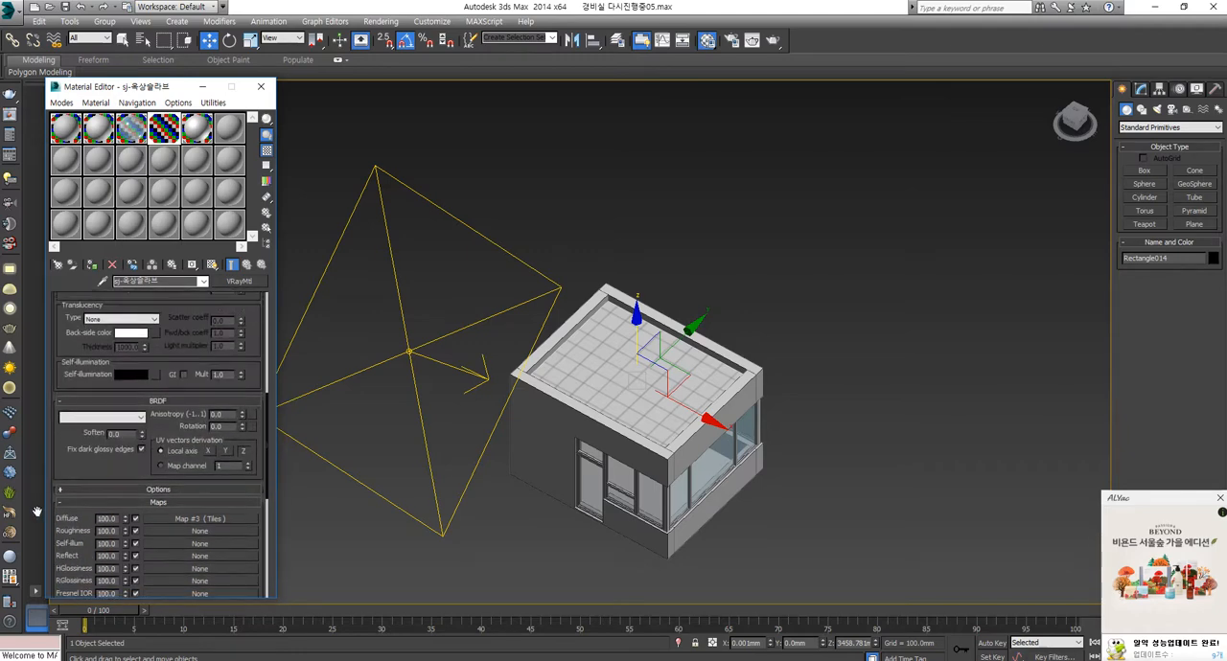
left_click(212, 523)
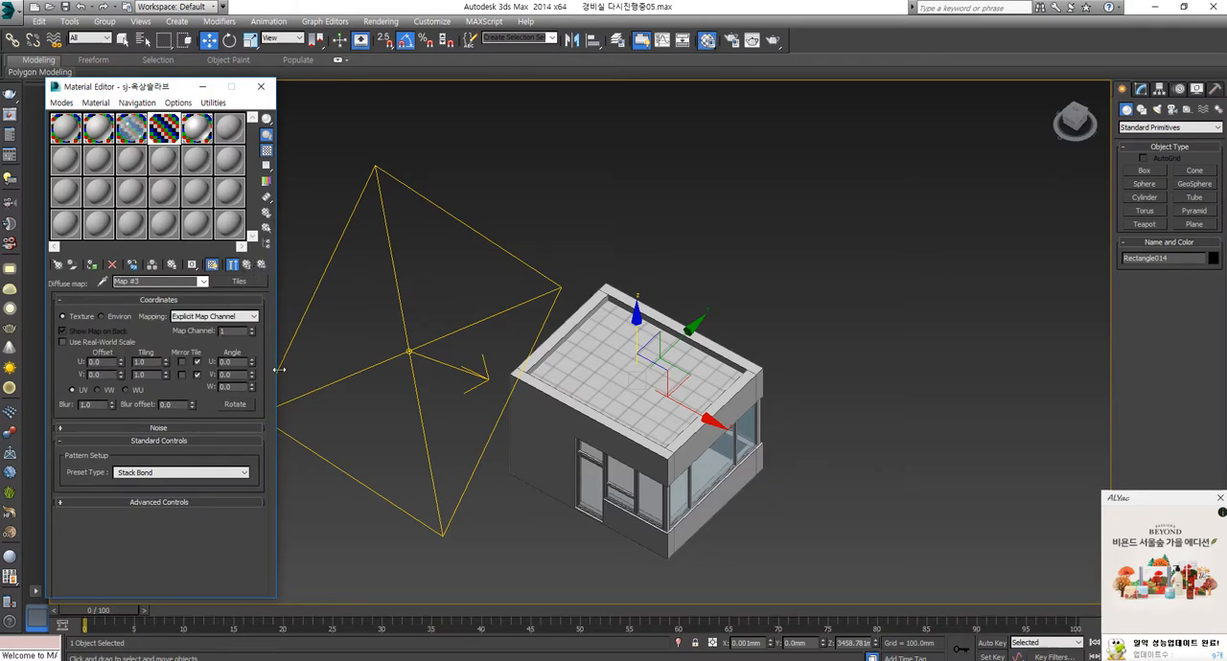
scroll(566, 339, "up", 4)
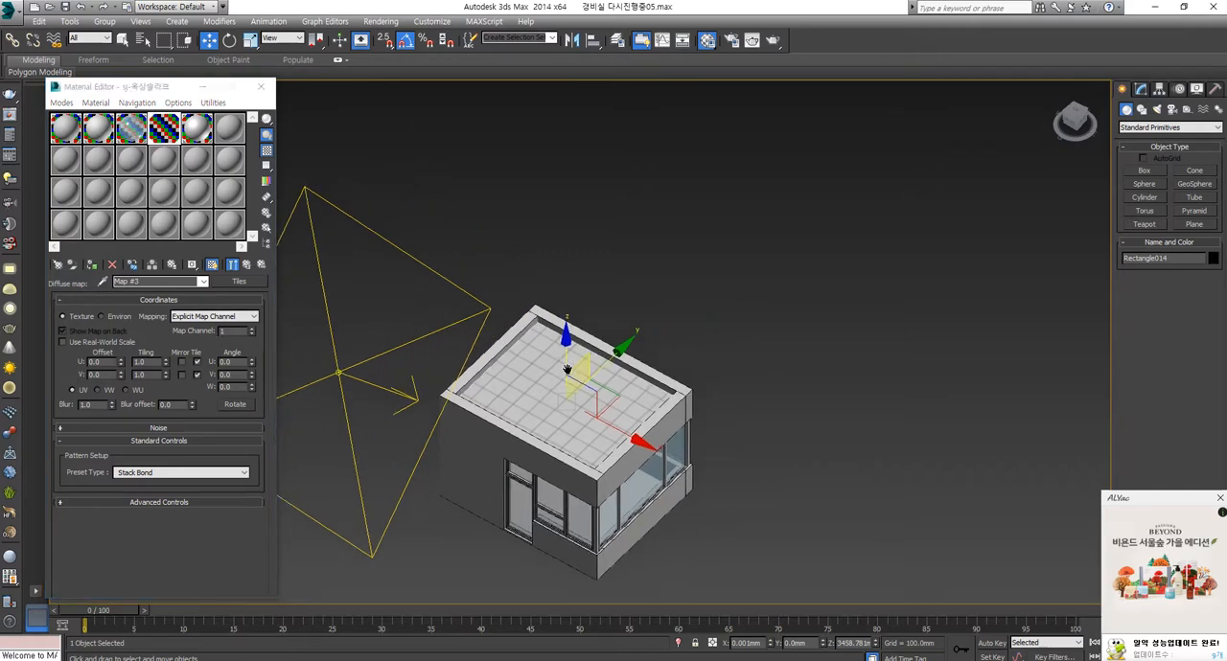
scroll(535, 412, "up", 2)
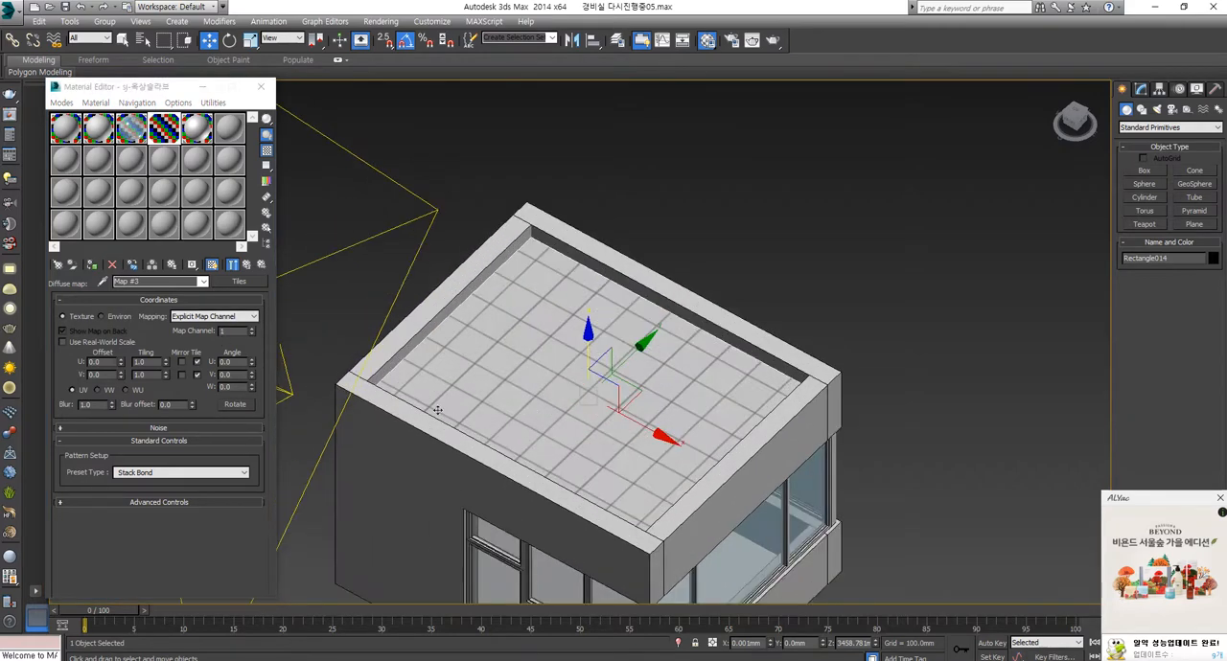
left_click(144, 363)
left_click_drag(146, 362, 79, 364)
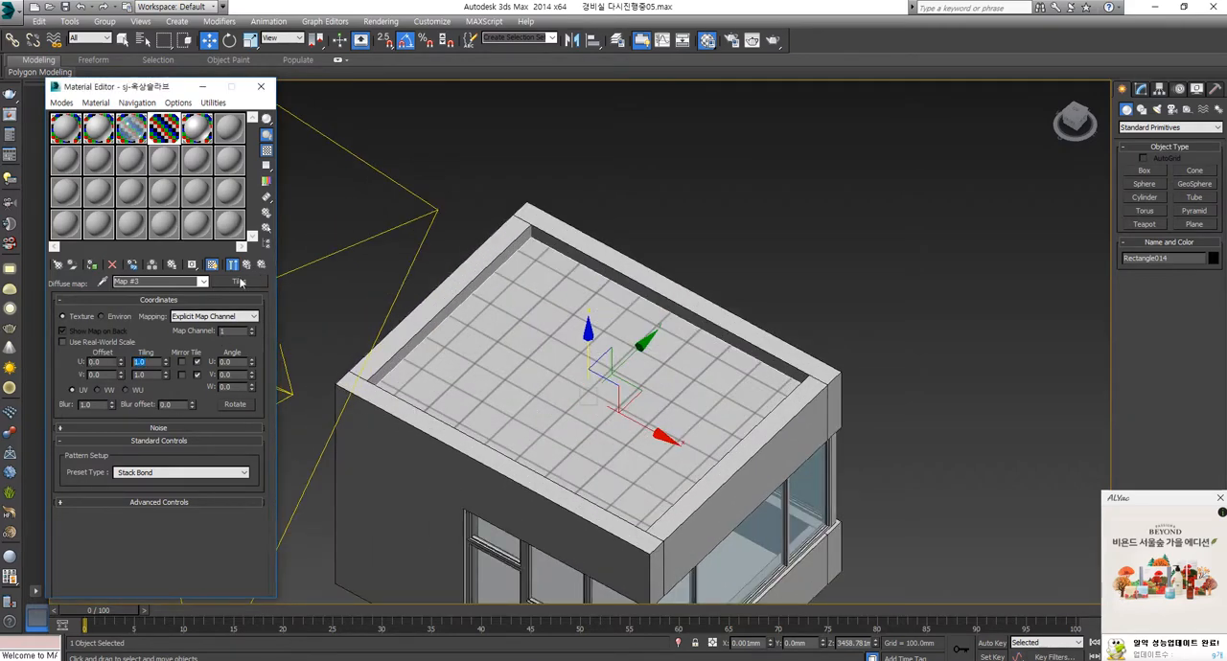
type("2")
key("Tab")
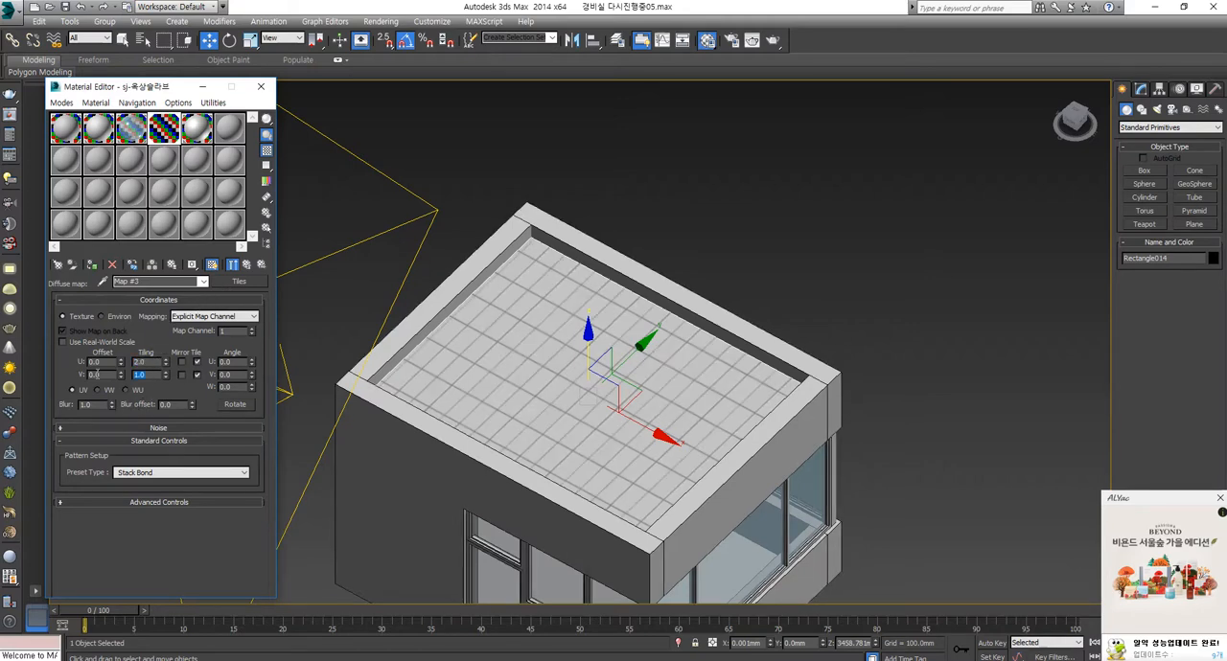
type("2")
key("Return")
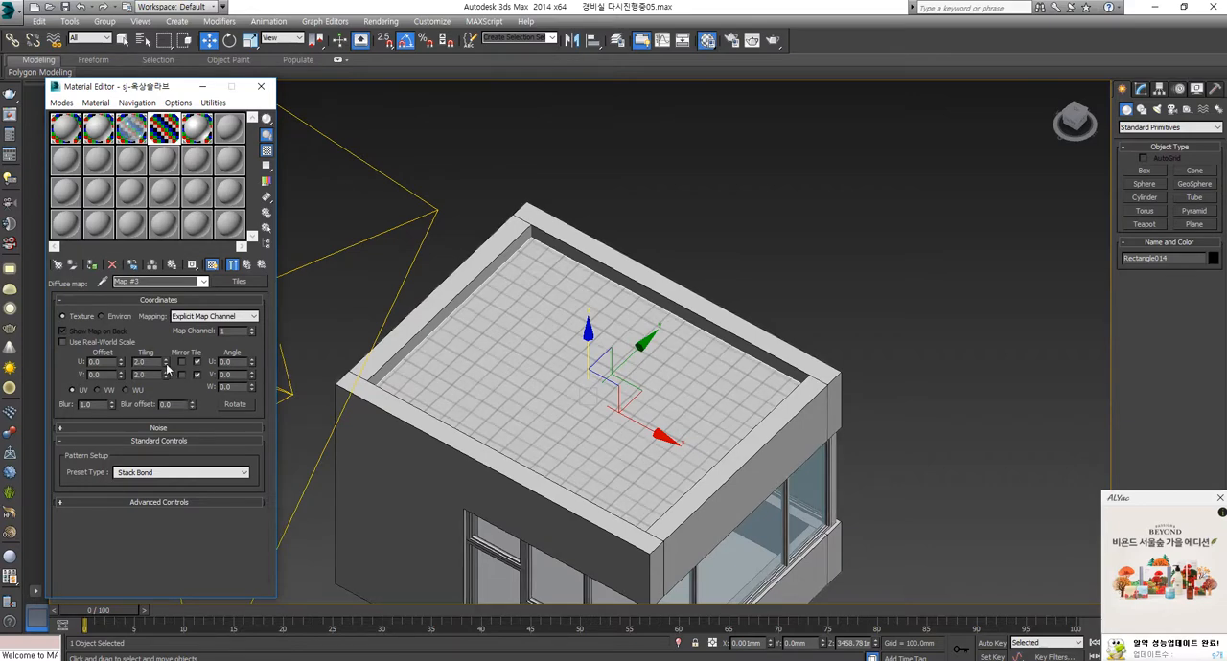
Step: Try much denser U and V tiling on the Tiles map, and reset both values to 1.0
mouse_move(165, 363)
left_mouse_down()
mouse_move(166, 337)
mouse_move(165, 347)
left_mouse_up()
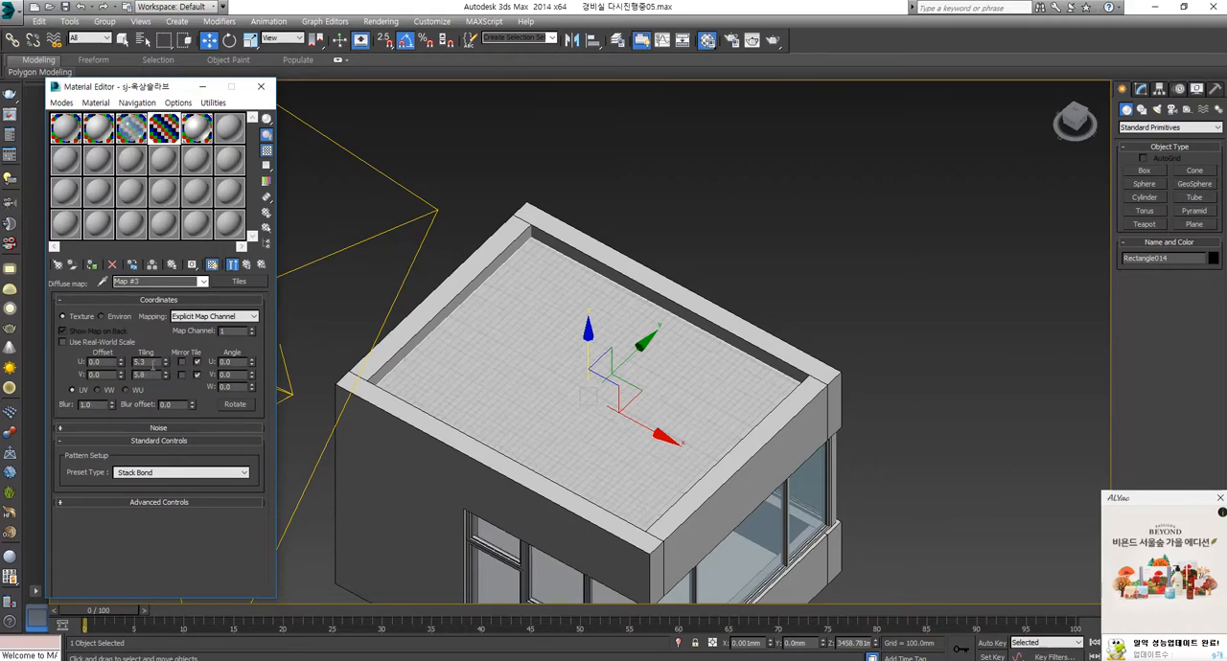
type("1")
key("Tab")
type("1")
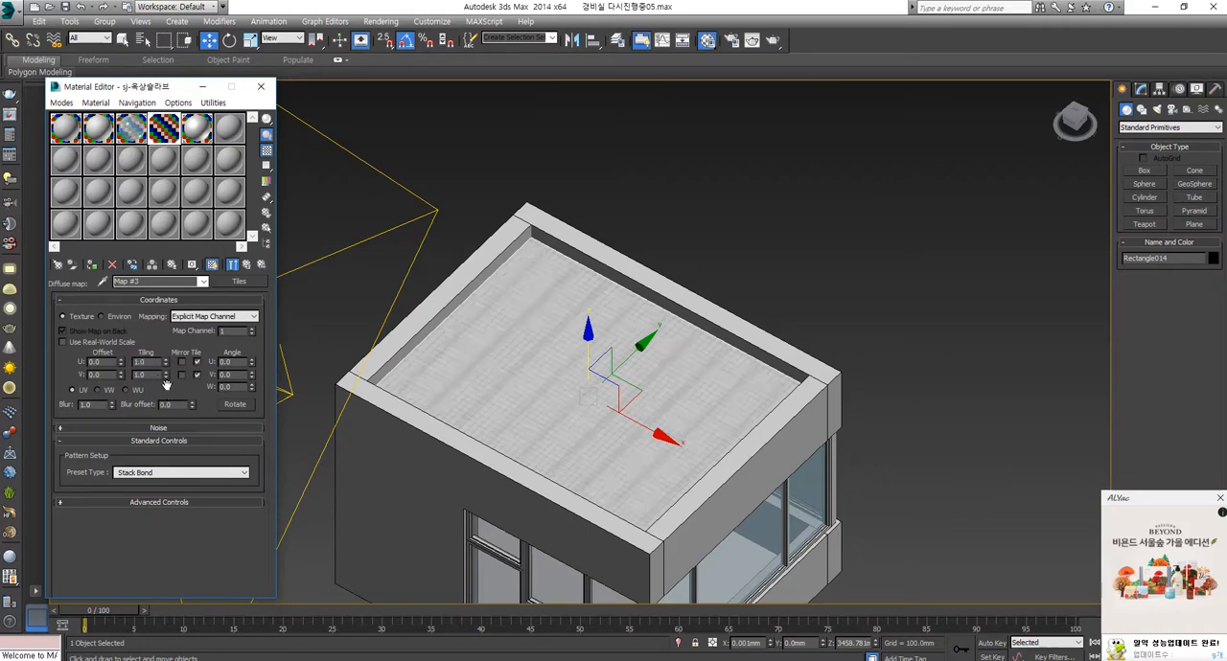
key("Return")
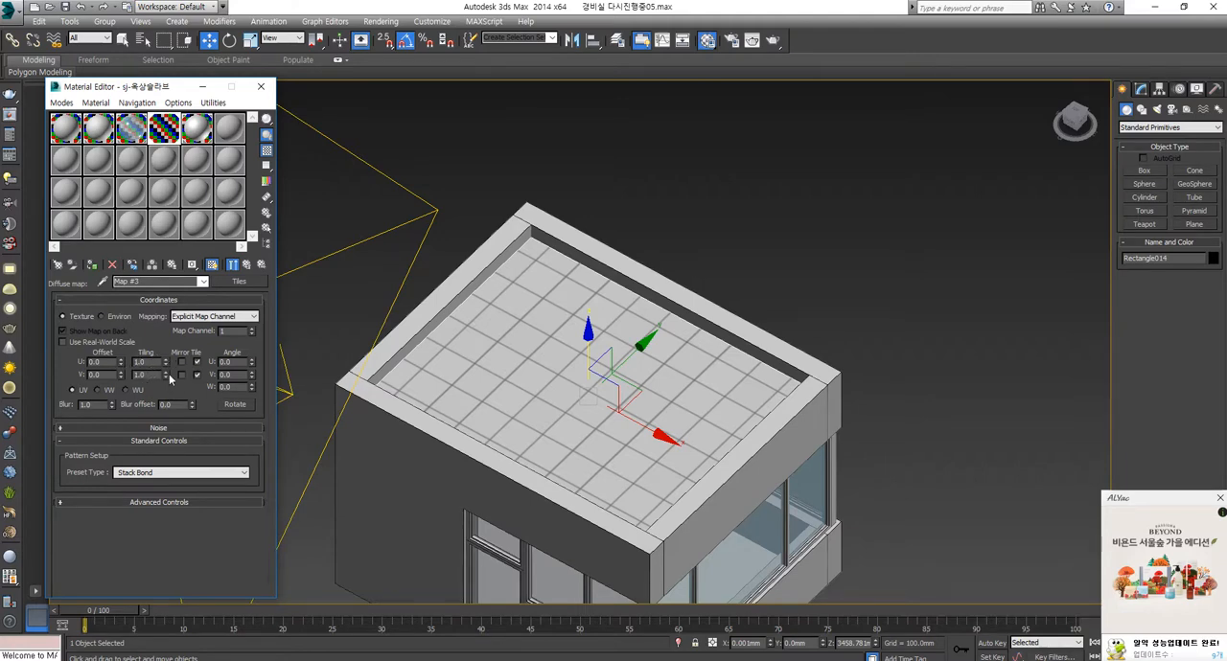
Step: Disable Tile repetition in U and V on the map, and try tiling values of 10 in U and 0 in V
left_click(196, 362)
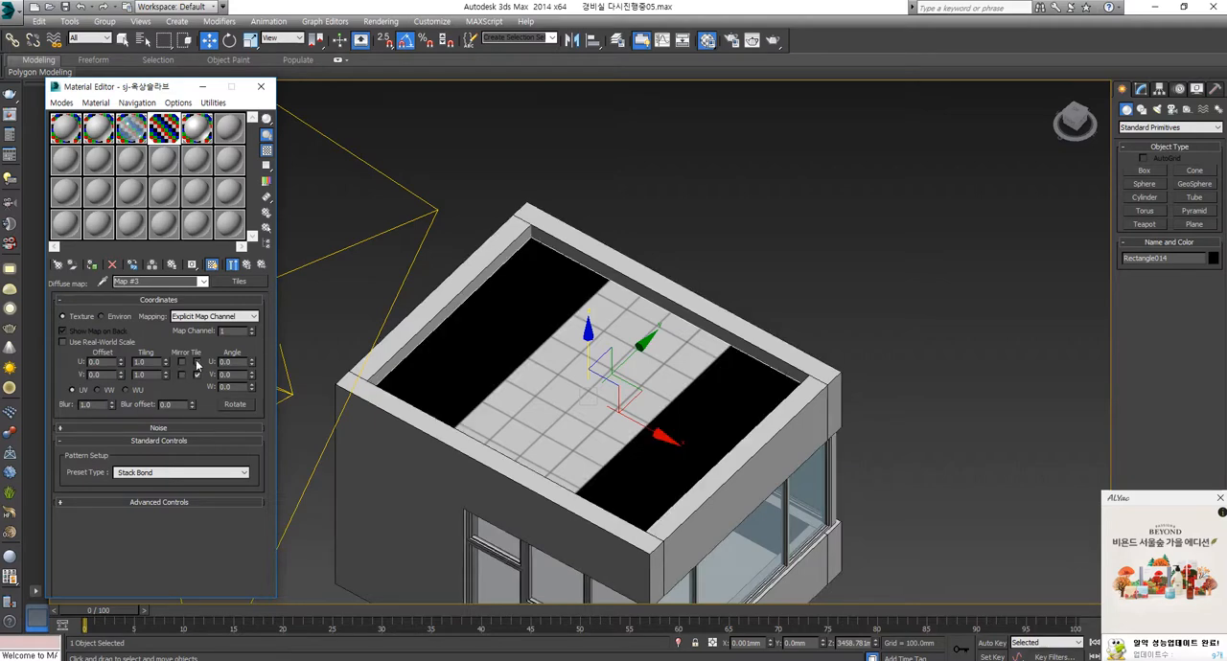
left_click(197, 376)
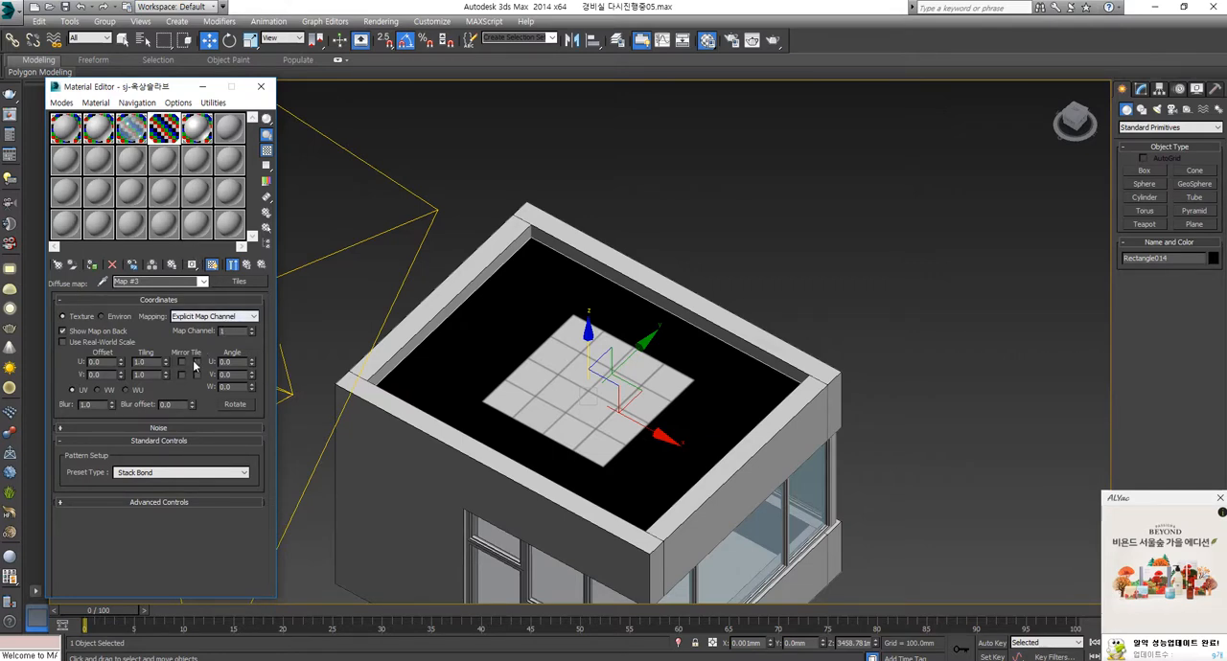
left_click_drag(165, 362, 186, 474)
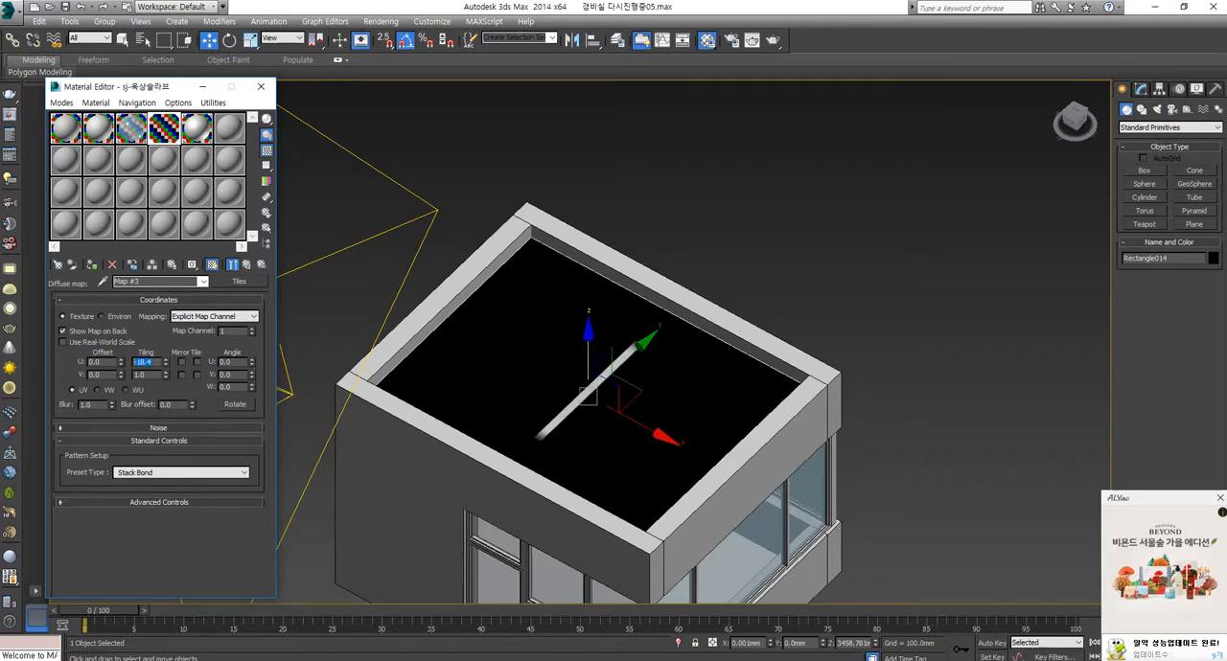
type("10")
key("Tab")
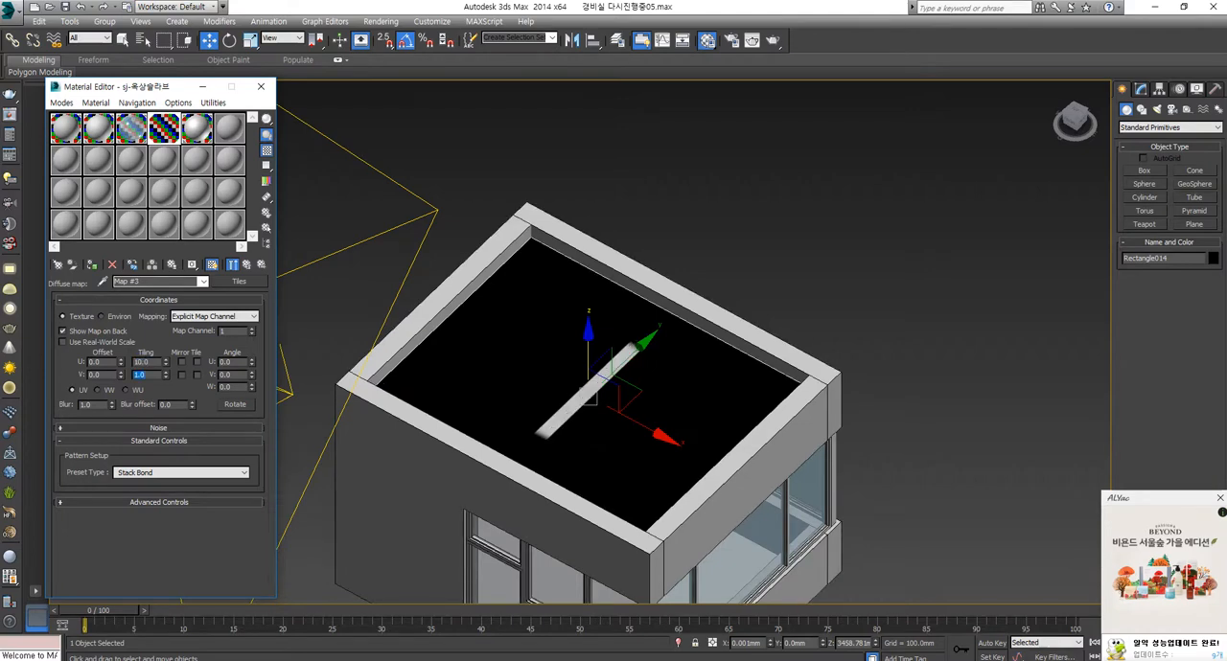
type("0")
key("Return")
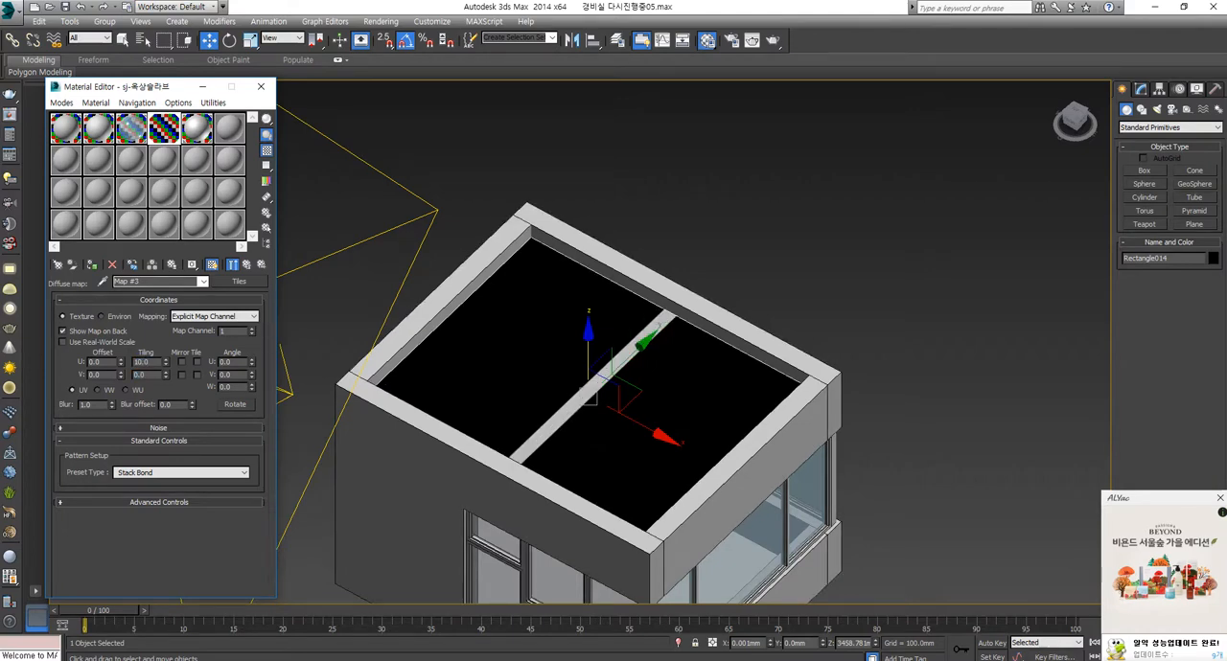
Step: Restore U and V tiling to 1.0 and shift the map to a U offset of 0.19 and V offset of -0.02
double_click(144, 362)
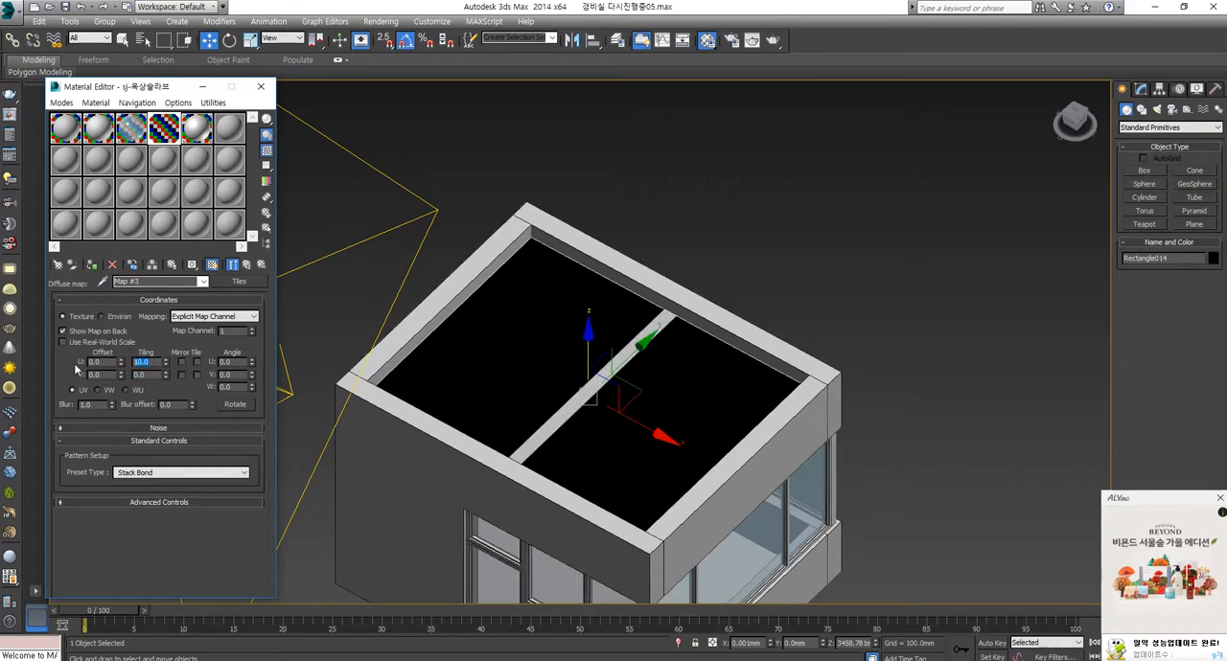
type("1")
key("Return")
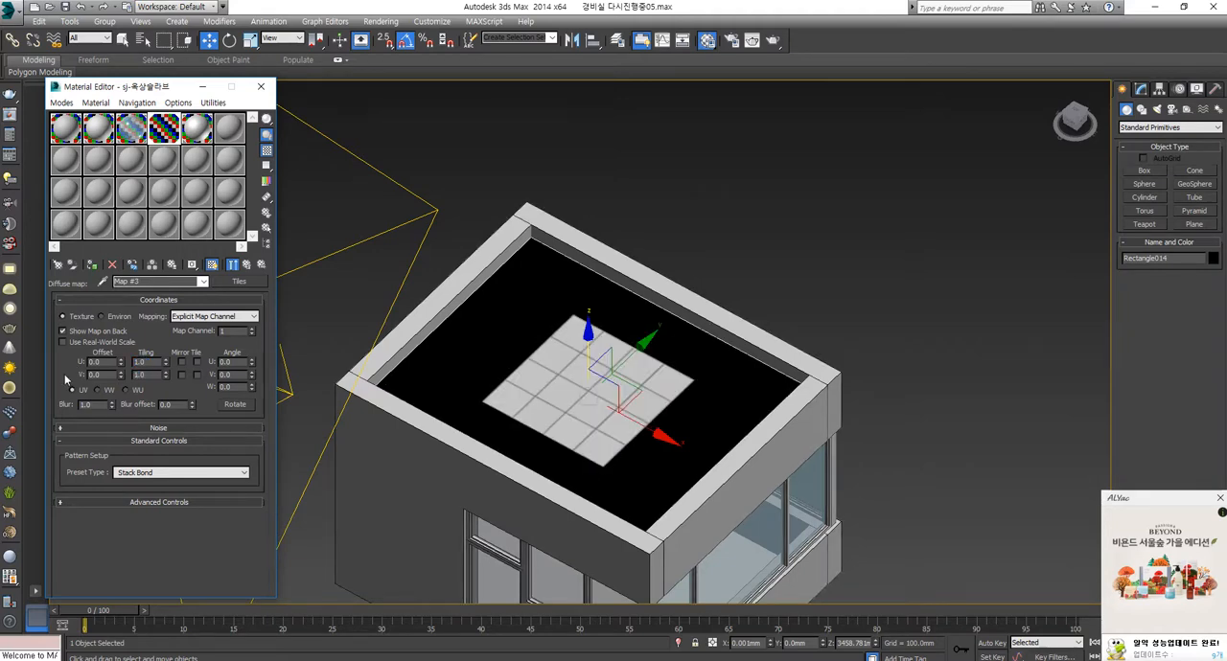
left_click_drag(120, 362, 135, 283)
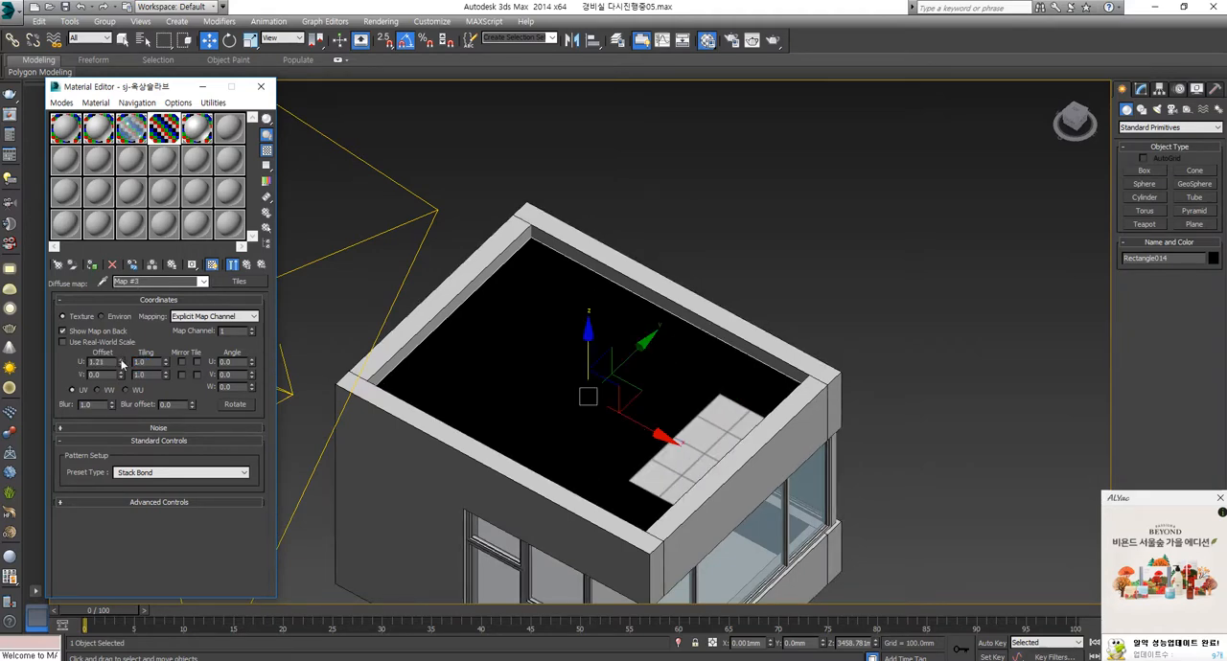
mouse_move(120, 365)
left_mouse_down()
mouse_move(114, 407)
mouse_move(121, 381)
left_mouse_up()
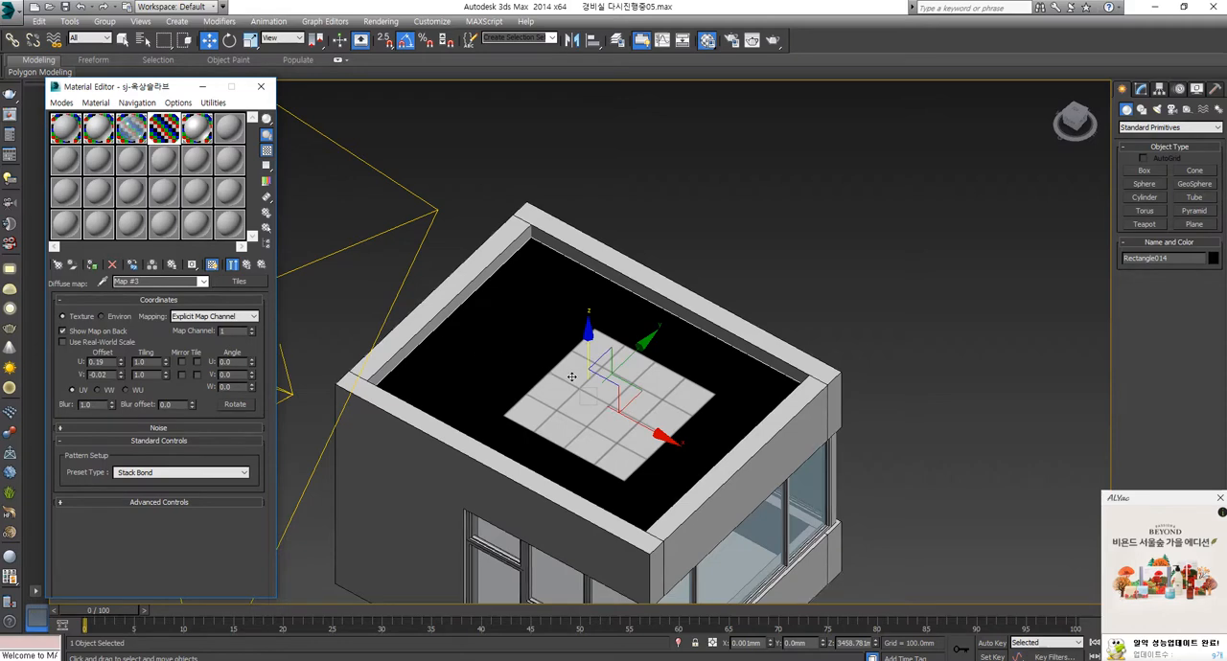
middle_click_drag(675, 431, 636, 391)
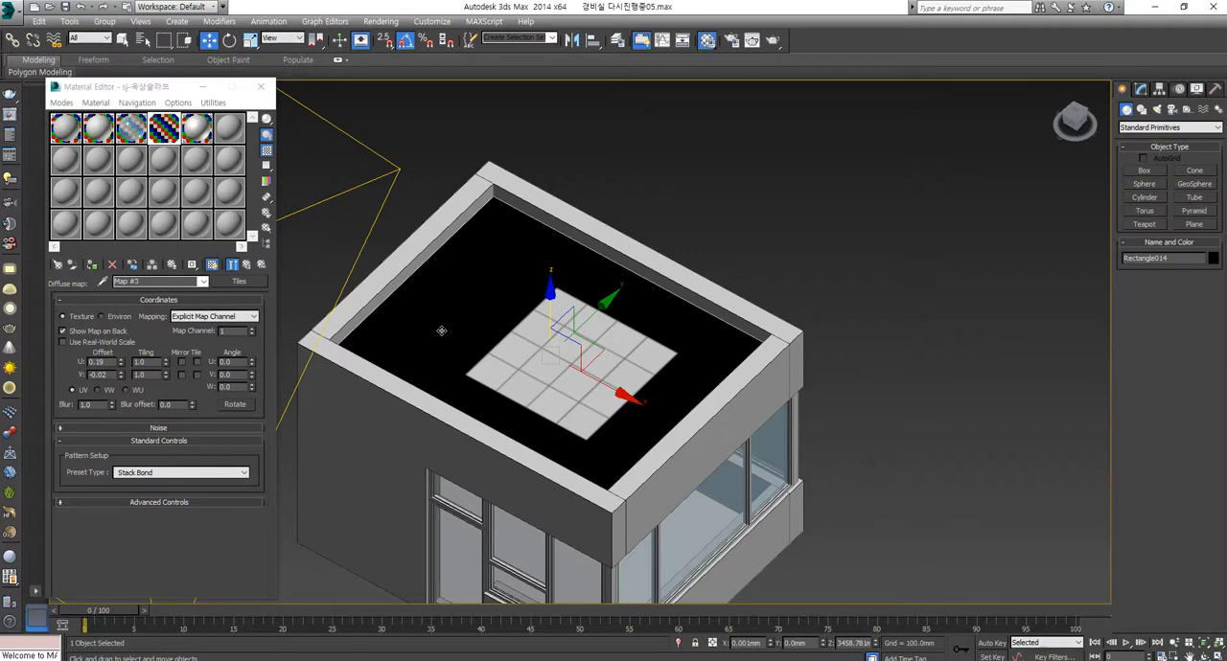
Step: Re-enable Tile repetition in both U and V to compare the roof pattern, and disable it again
left_click(196, 362)
left_click(196, 375)
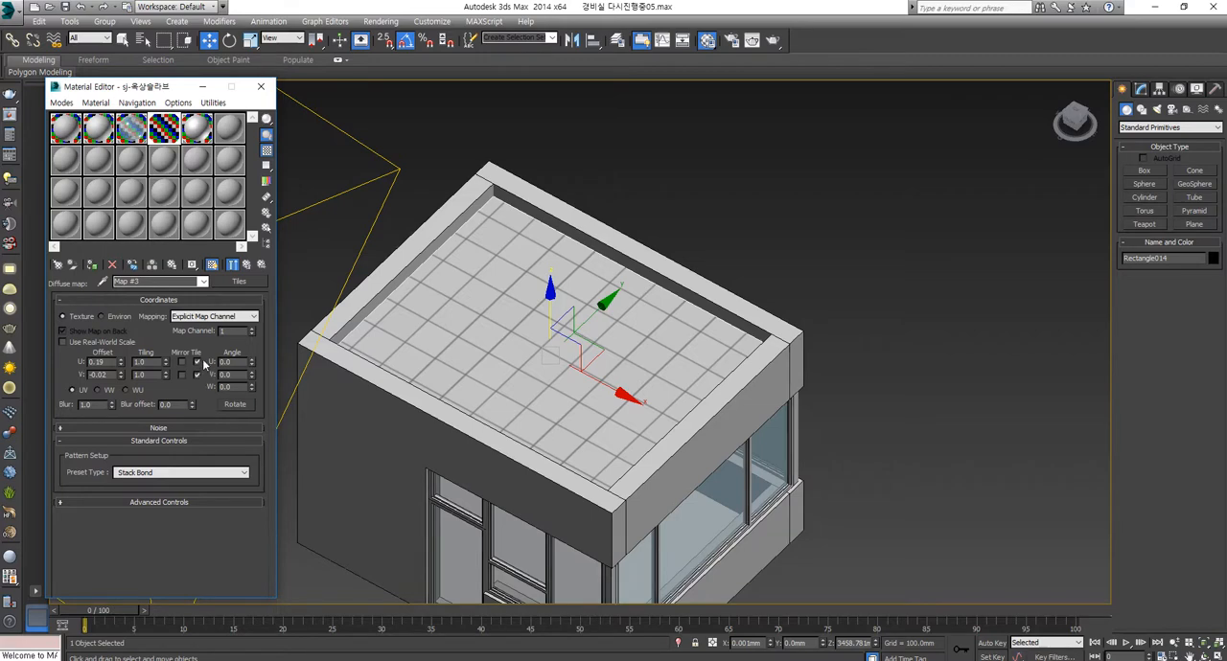
left_click(197, 362)
left_click(196, 374)
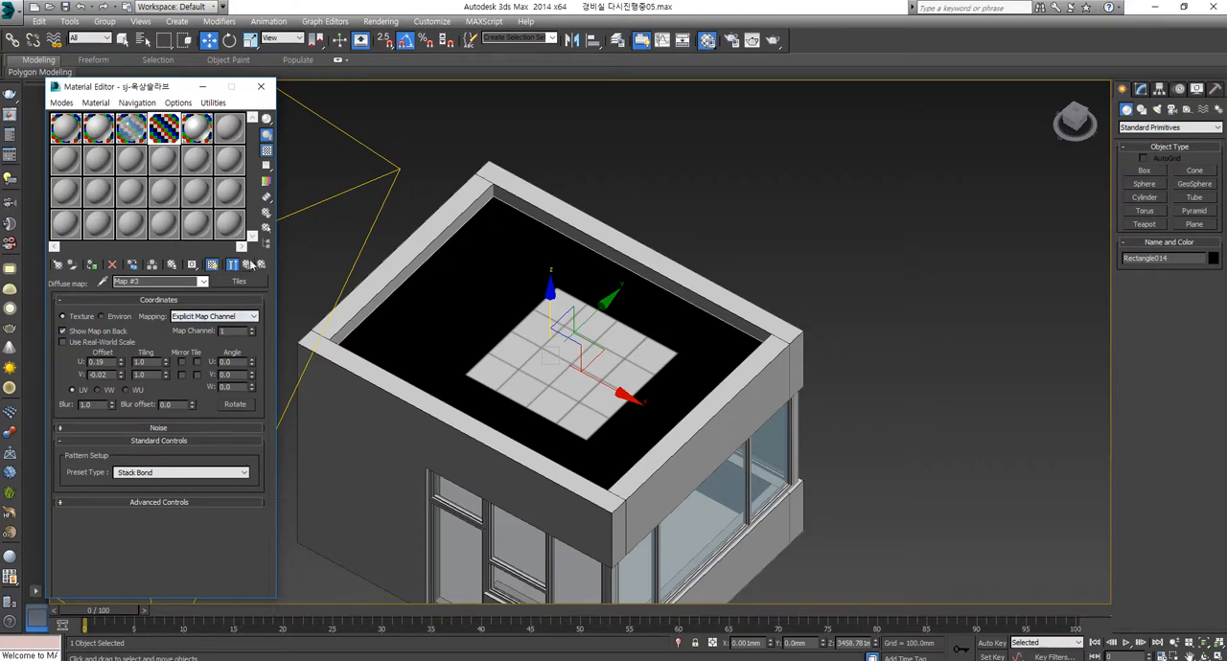
Step: Return to the parent roof slab material and clear the map from its Diffuse slot
middle_click_drag(447, 330, 507, 294)
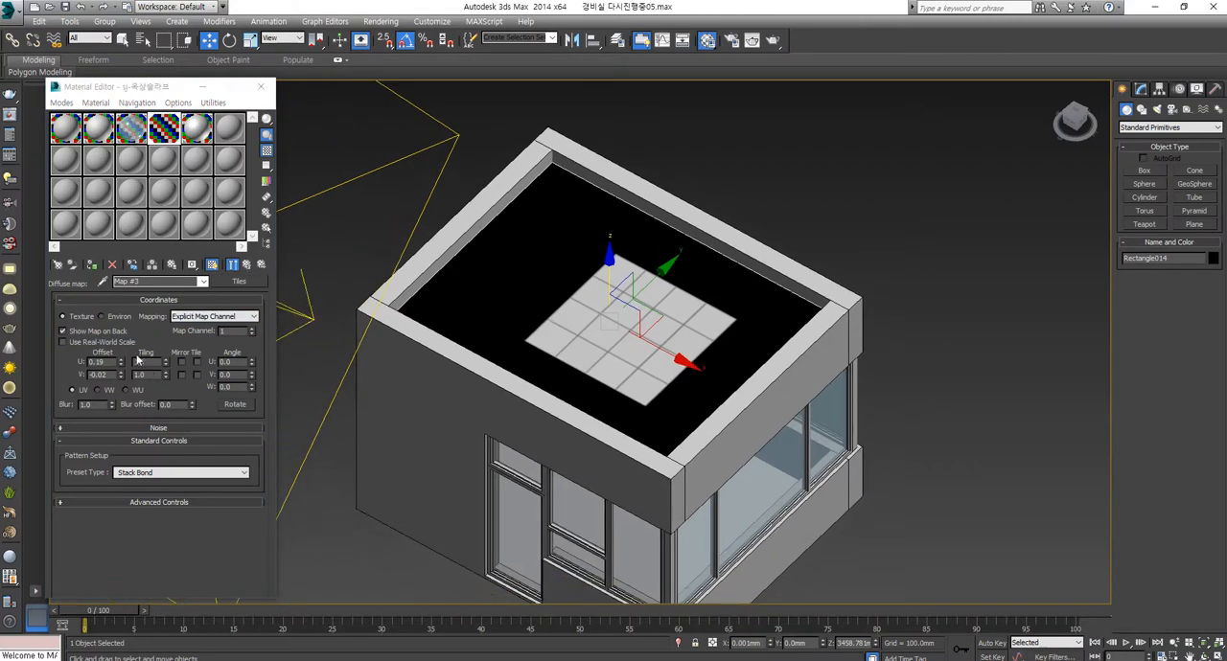
left_click(247, 265)
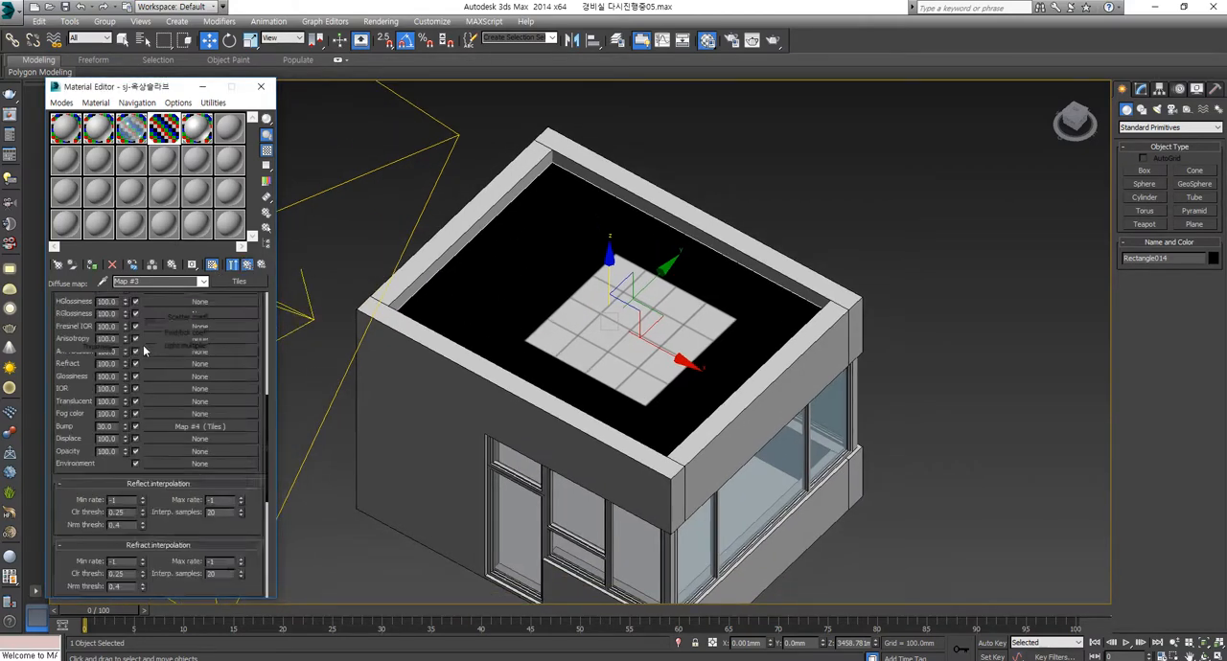
left_click_drag(171, 335, 171, 607)
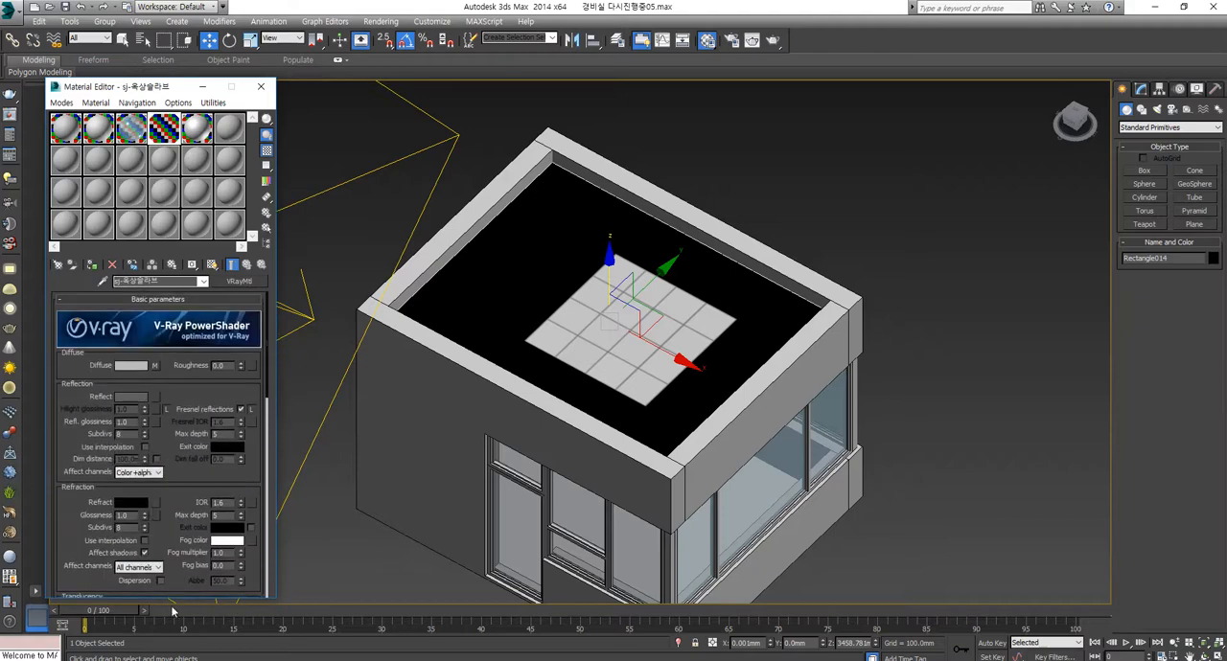
right_click(155, 365)
left_click(178, 375)
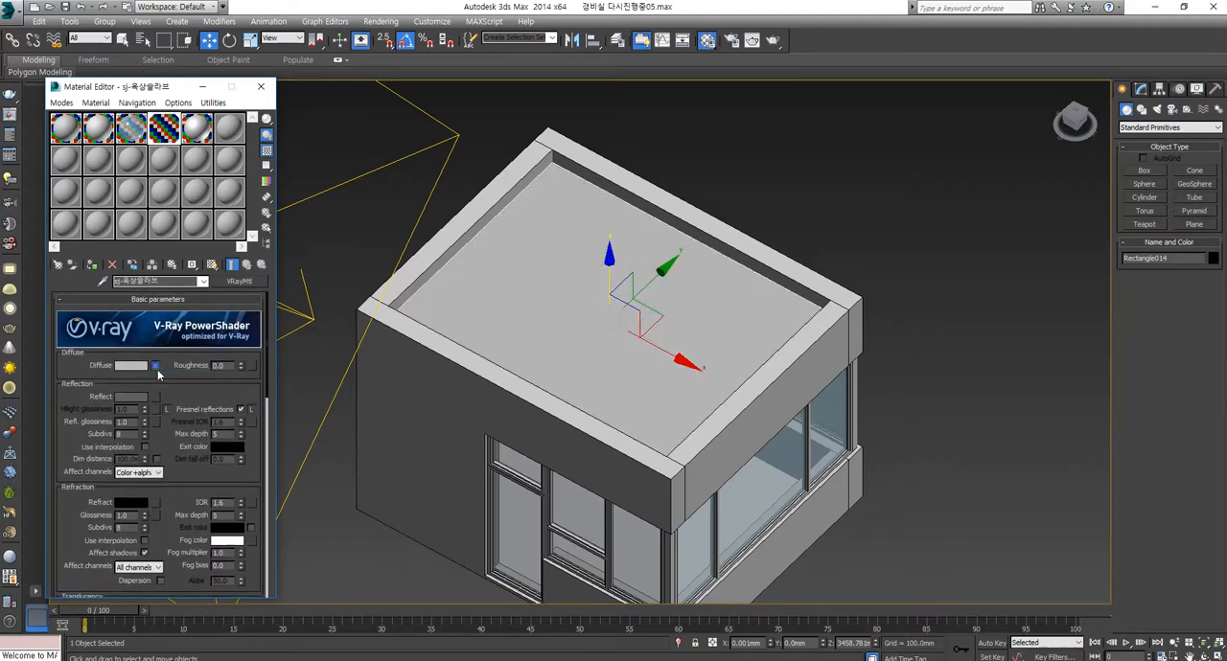
Step: Add a Bitmap map to the roof slab material's Diffuse slot and browse to the 맵소스 모으기 folder under H:\map소스
left_click(156, 365)
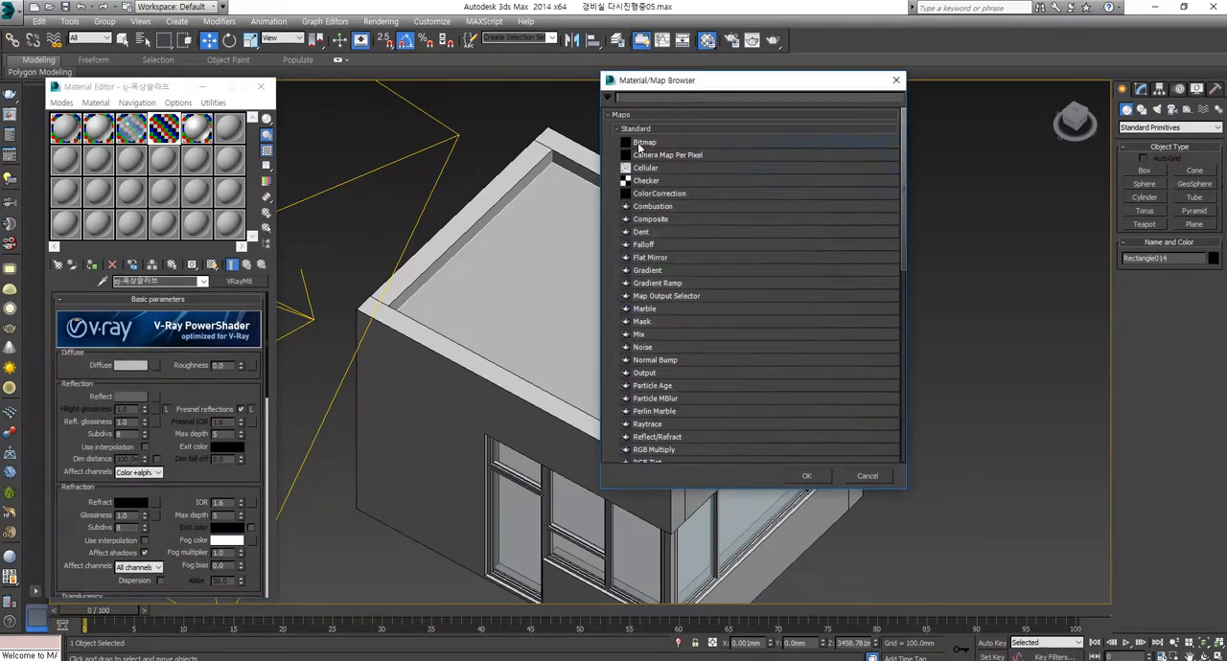
double_click(639, 144)
scroll(335, 340, "down", 5)
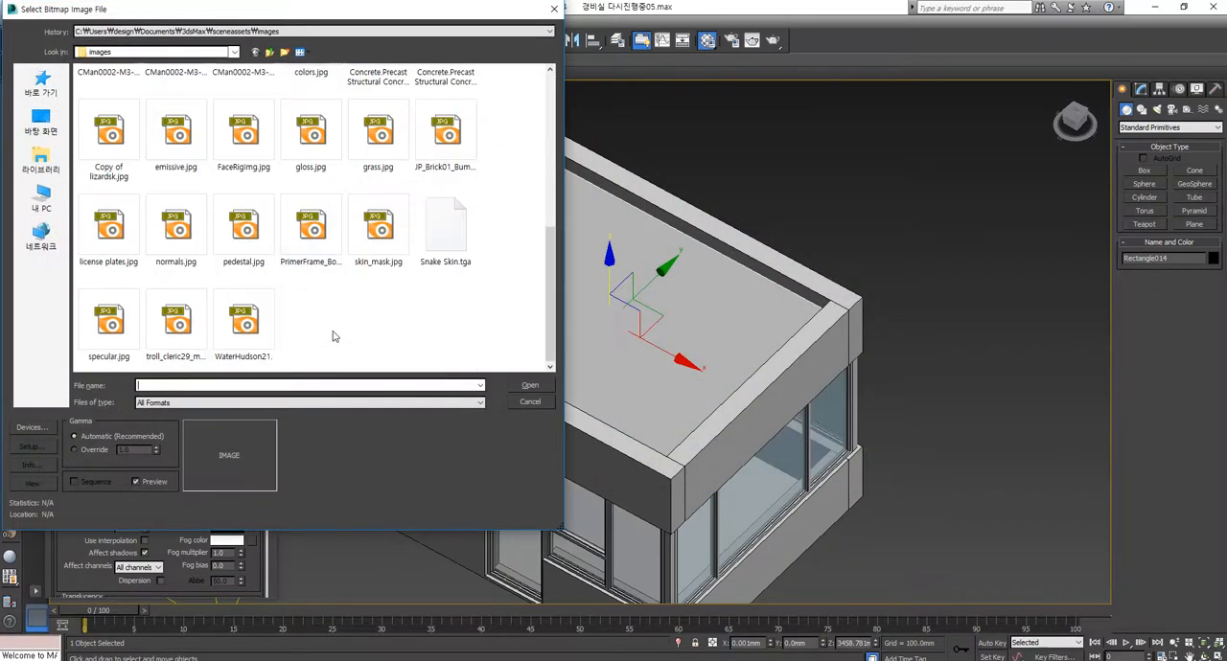
left_click(42, 201)
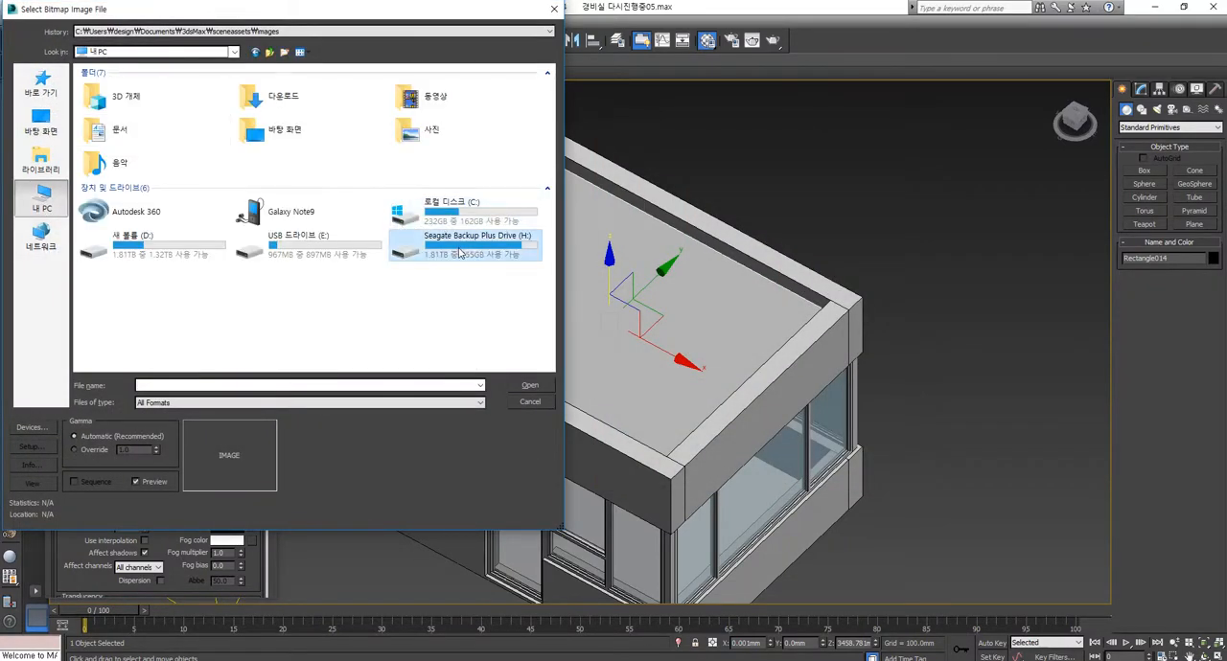
double_click(459, 252)
double_click(110, 170)
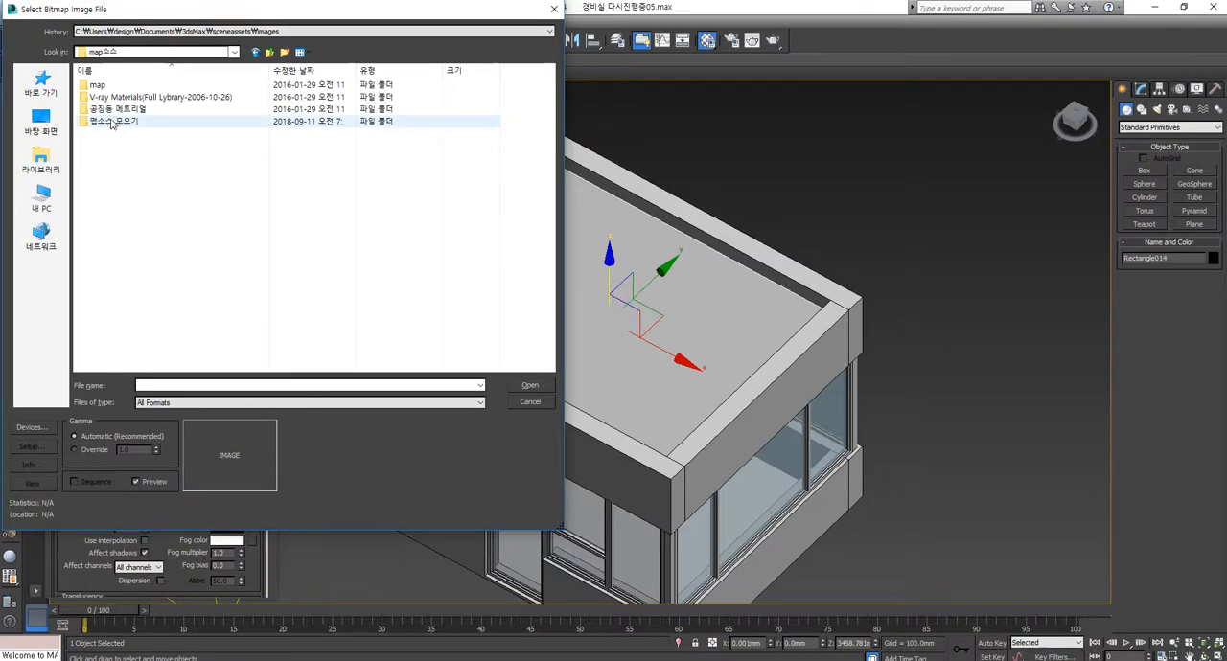
double_click(112, 121)
Step: Load b2_front.jpg as the diffuse bitmap and display the map on the roof slab in the viewport
scroll(414, 254, "down", 2)
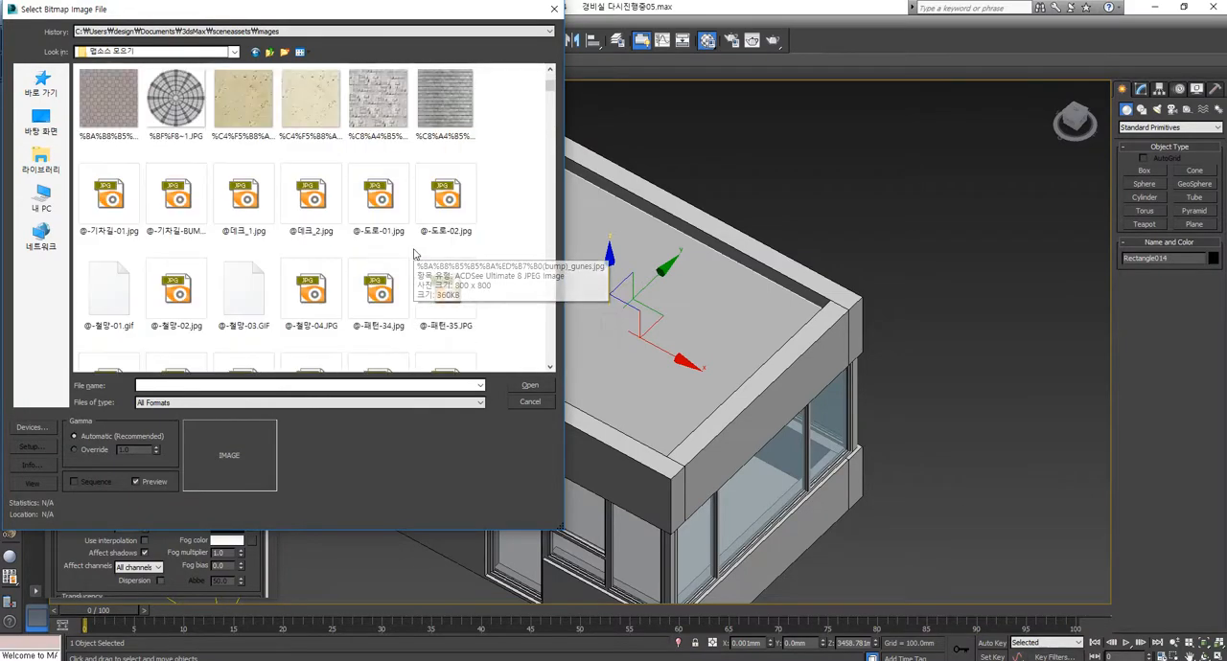
scroll(414, 254, "down", 6)
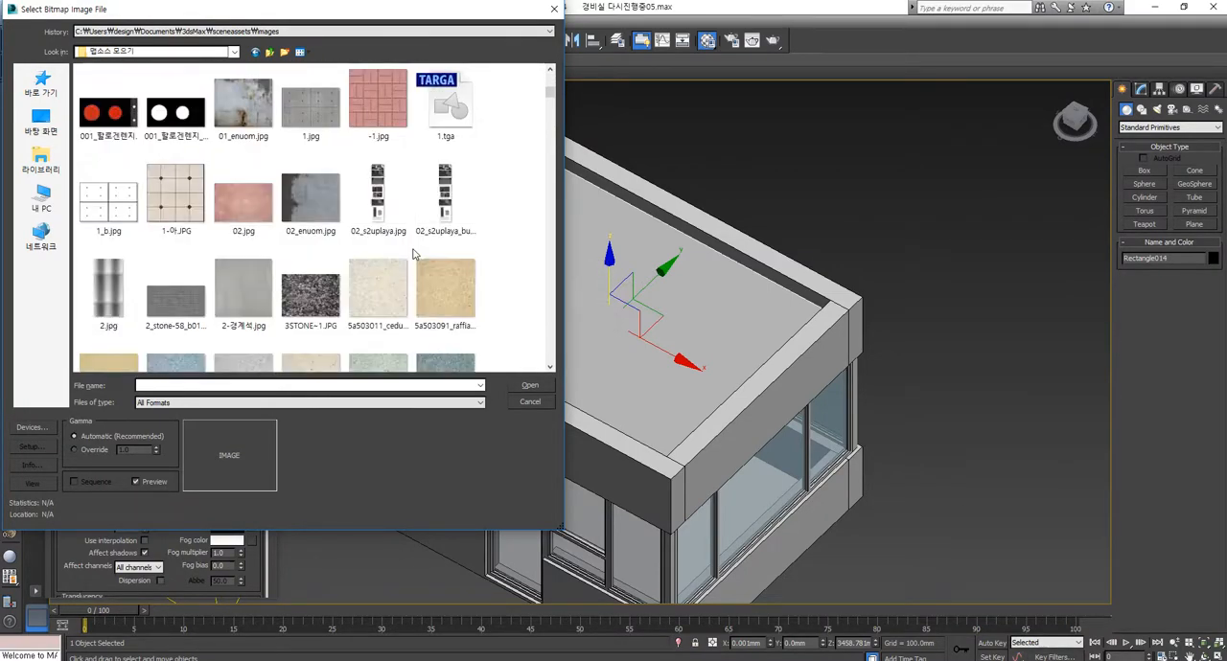
scroll(414, 254, "down", 8)
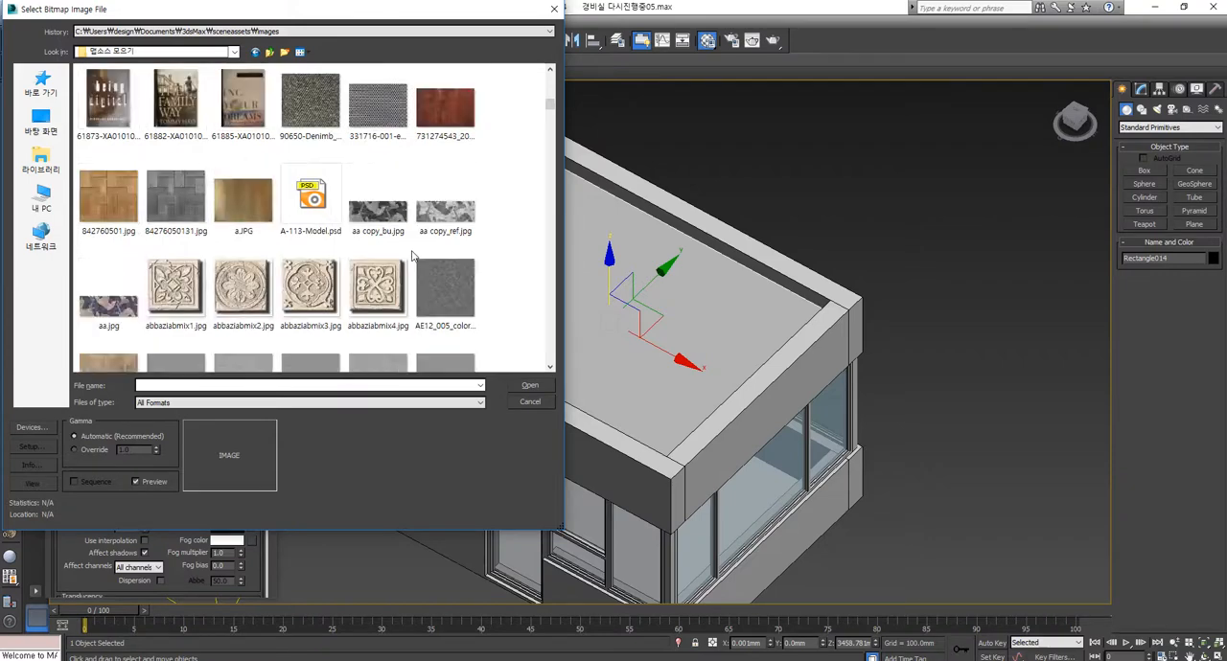
scroll(412, 255, "down", 3)
scroll(412, 254, "down", 3)
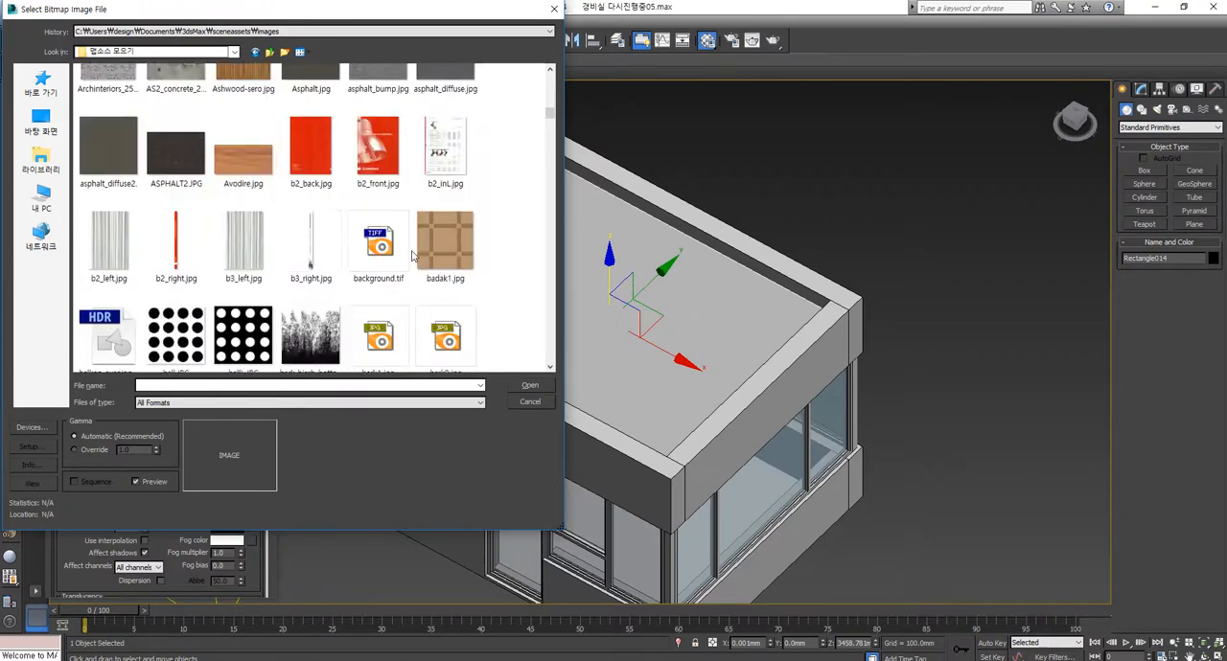
left_click(390, 157)
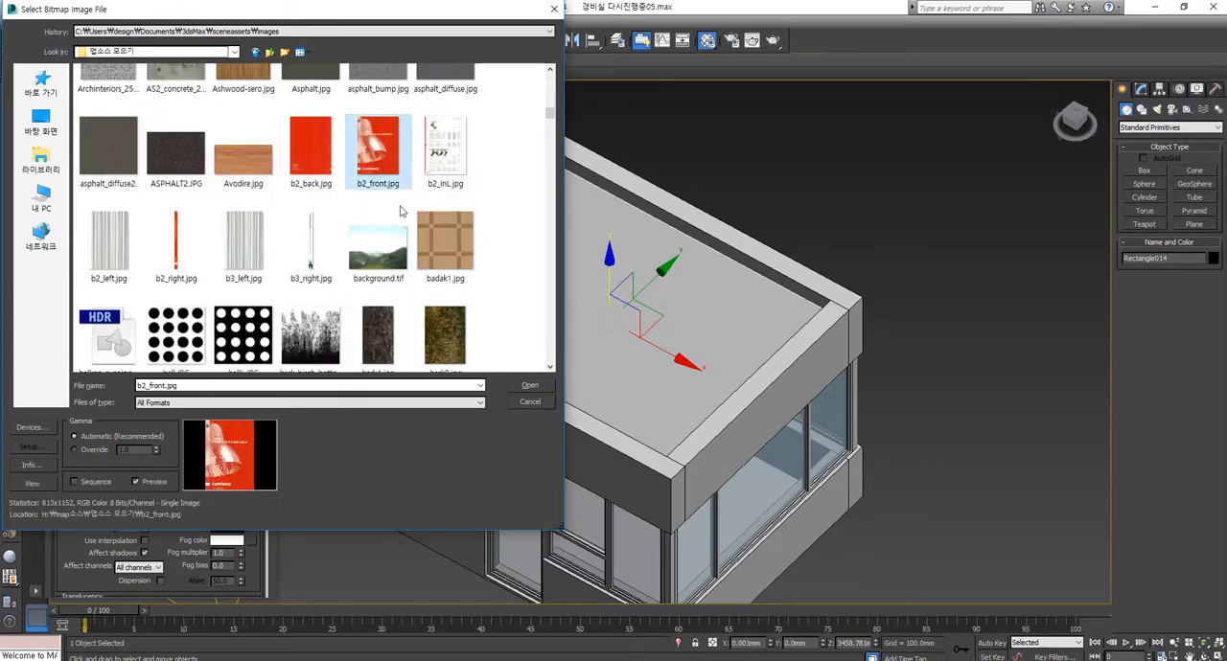
left_click(533, 387)
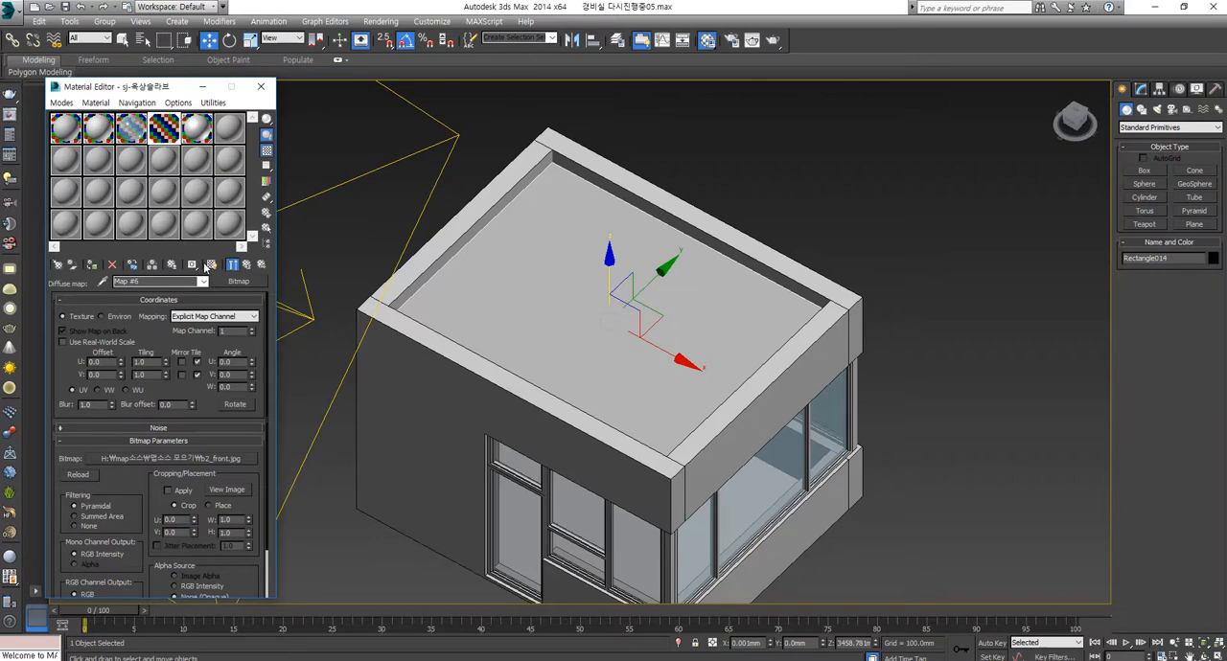
left_click(211, 265)
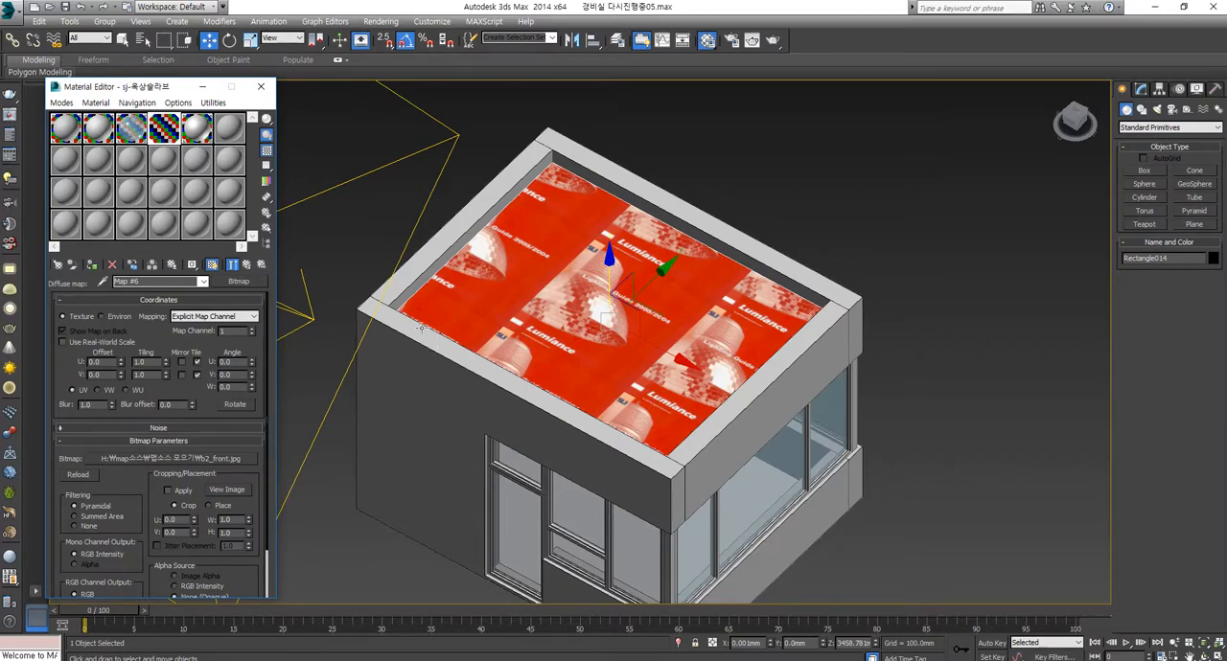
Step: Disable Tile repetition in U and V for the bitmap and open its source image beside the roof for comparison
left_click(197, 363)
left_click(197, 374)
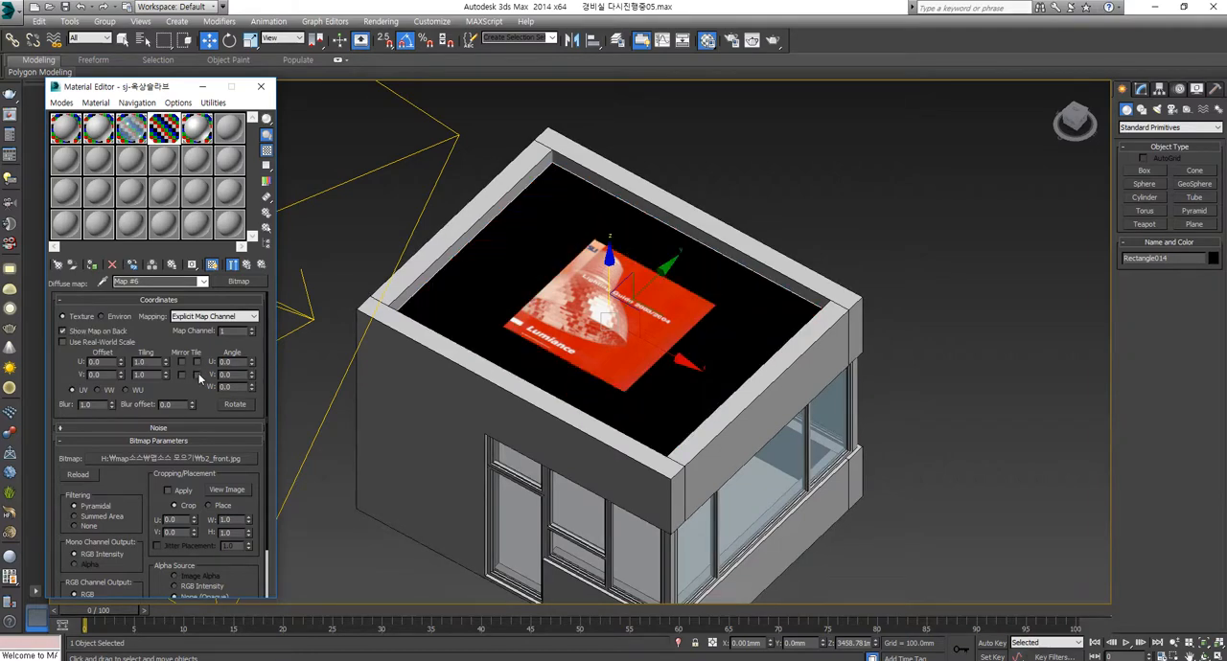
left_click(220, 488)
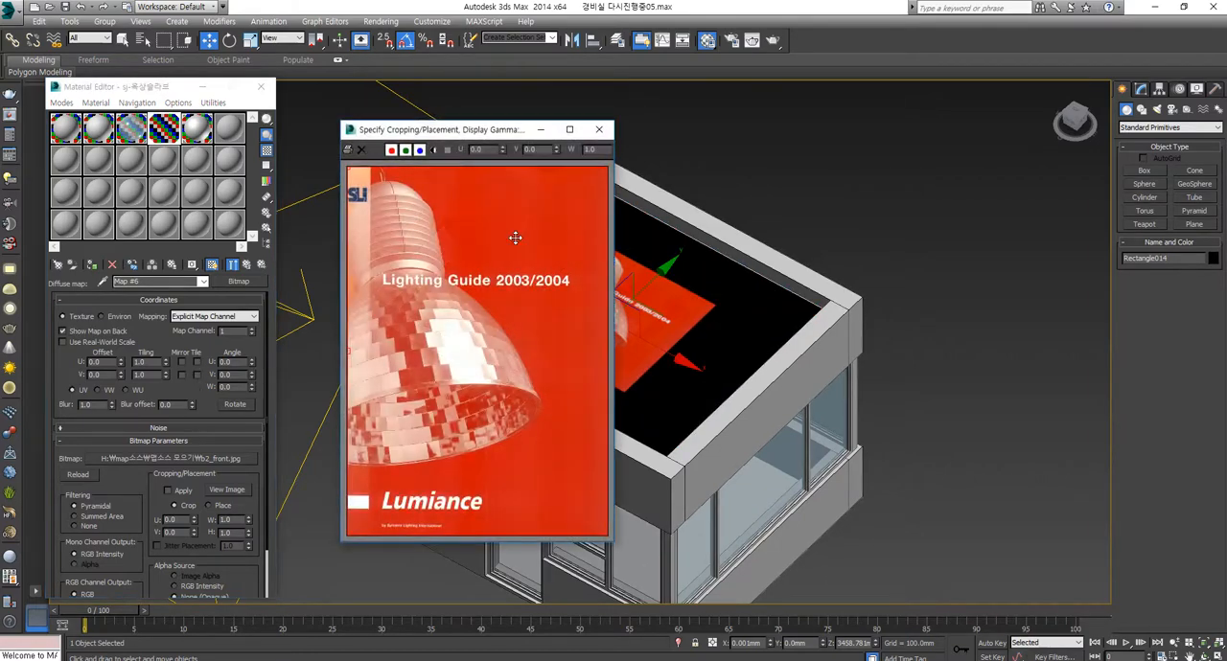
left_click_drag(511, 131, 529, 320)
scroll(591, 224, "up", 4)
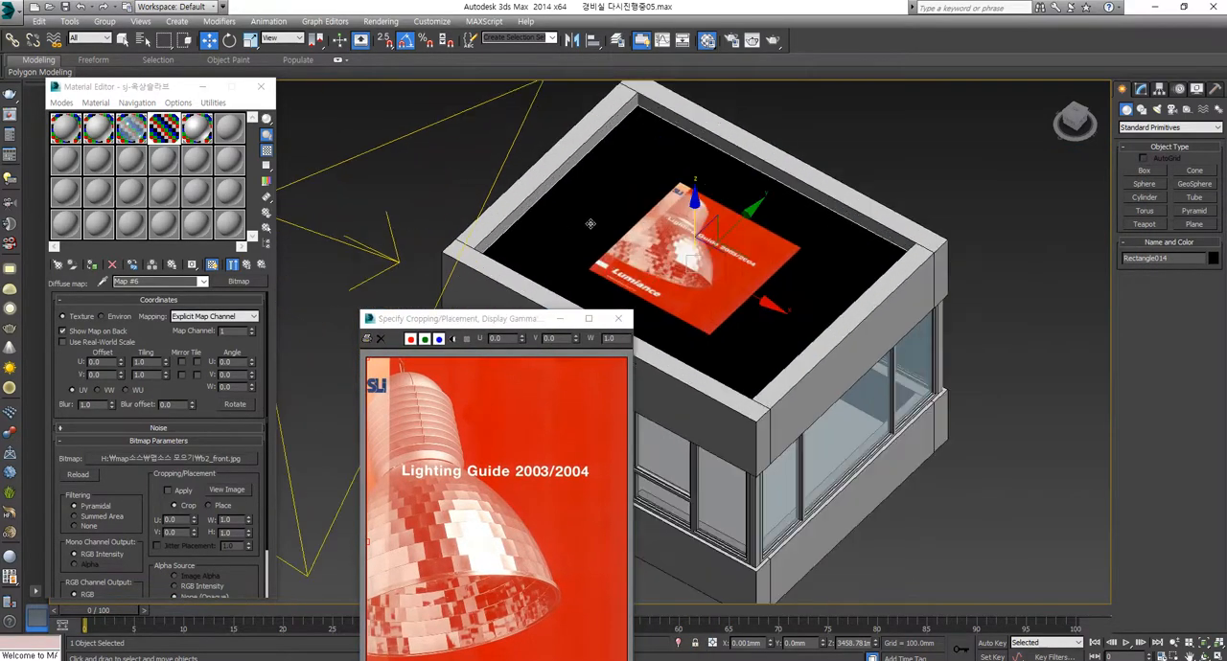
scroll(625, 258, "down", 2)
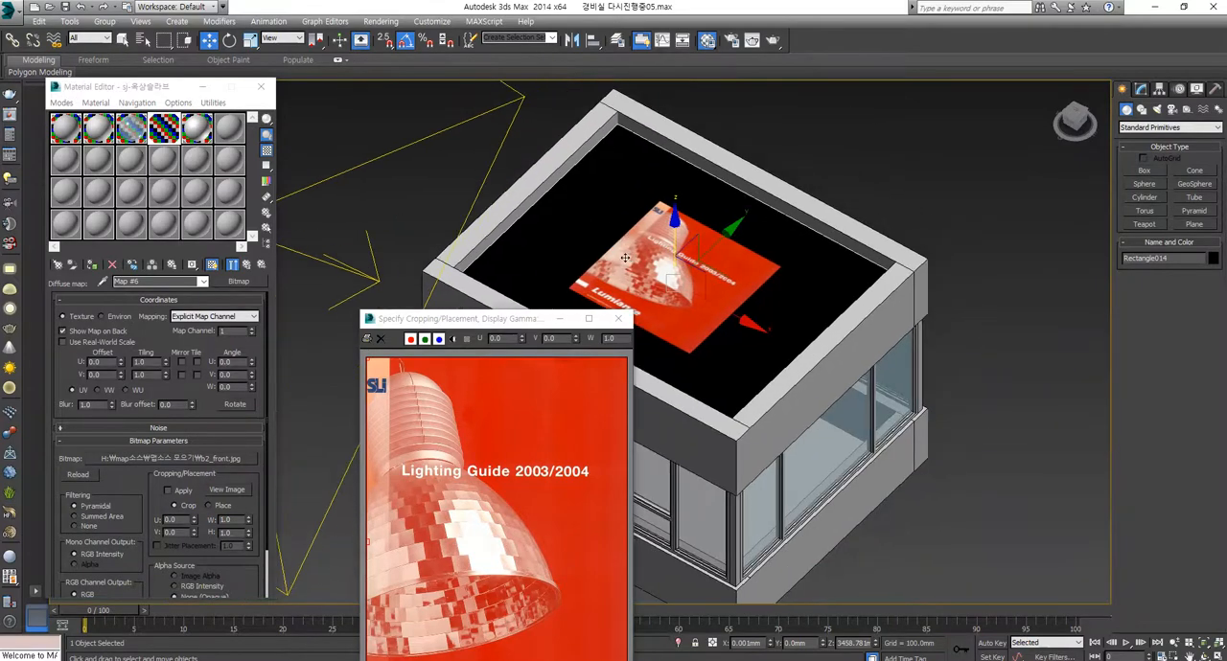
Step: Fit the roof slab's planar UVW Map to the whole slab at 3800 length and 5060 width, and compare it with the source image
left_click(1140, 88)
left_click_drag(1187, 466, 1189, 422)
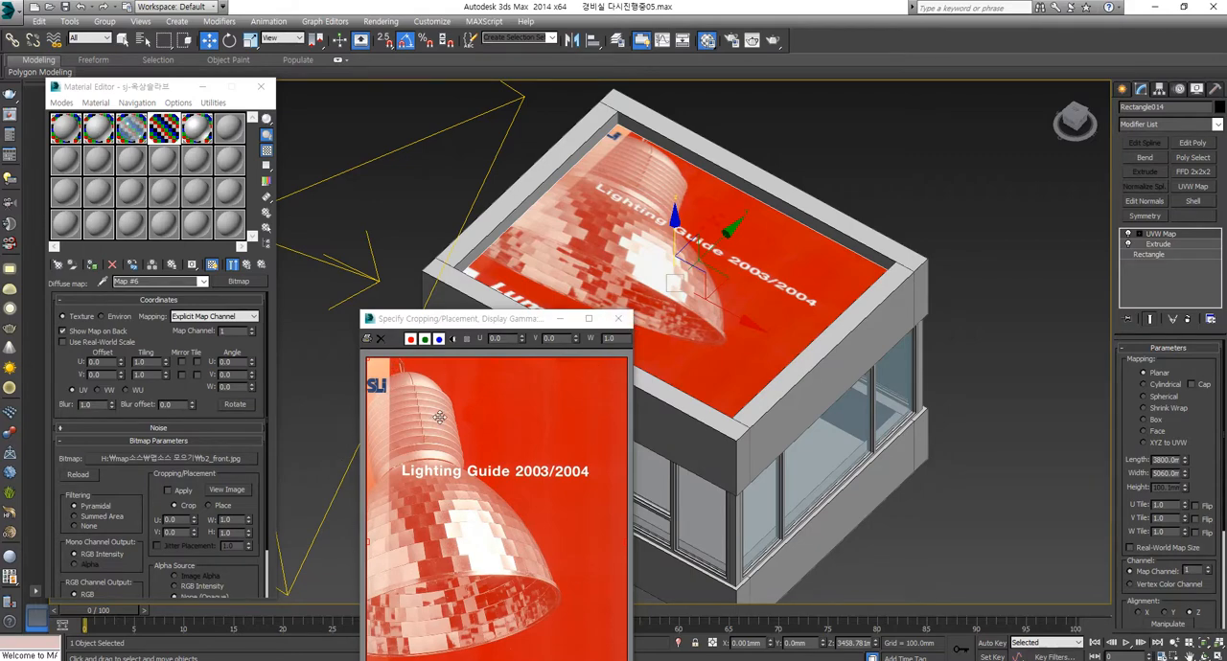
left_click_drag(483, 327, 352, 262)
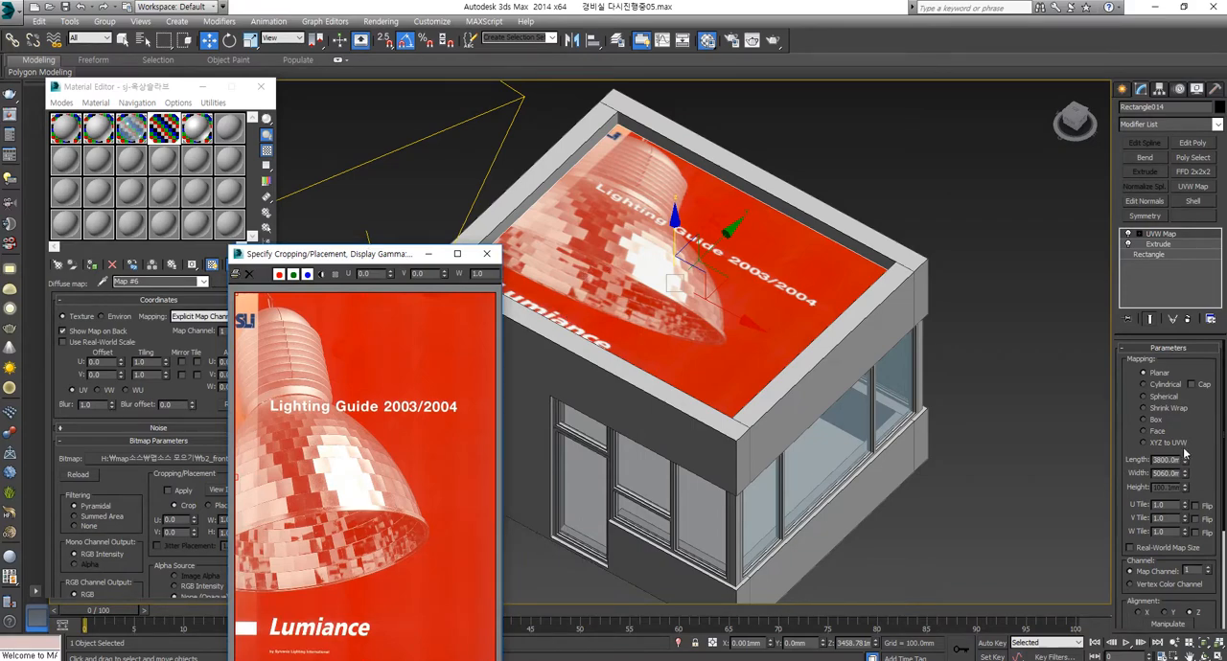
scroll(1177, 515, "down", 5)
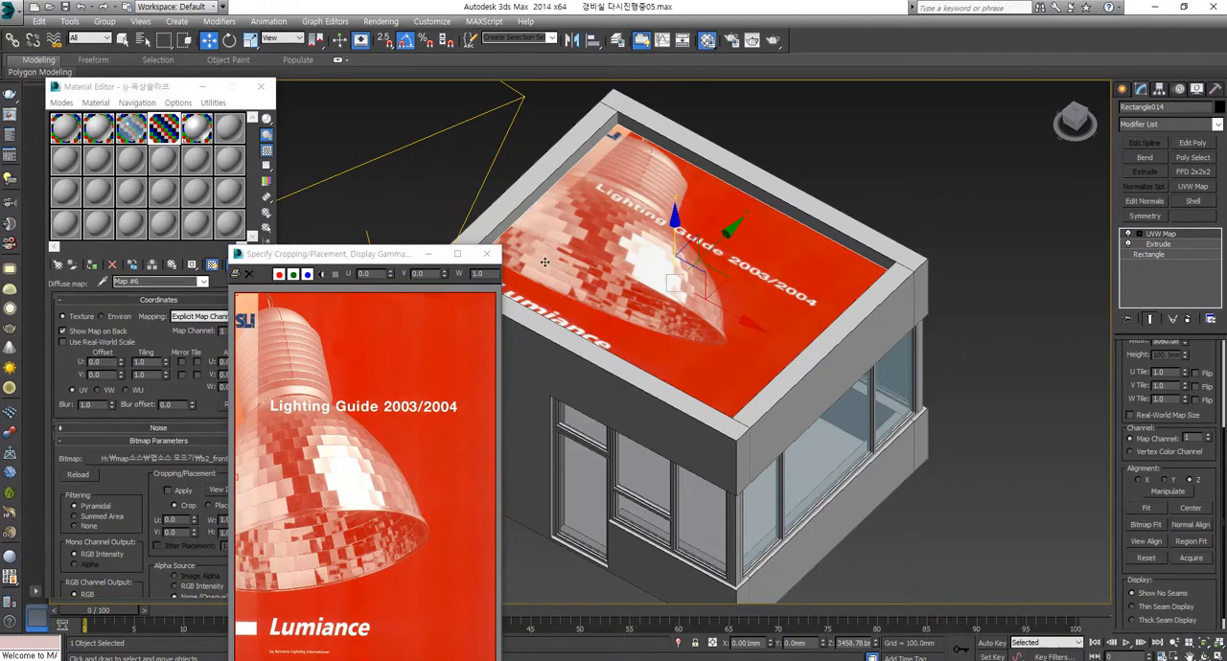
middle_click_drag(644, 276, 653, 310)
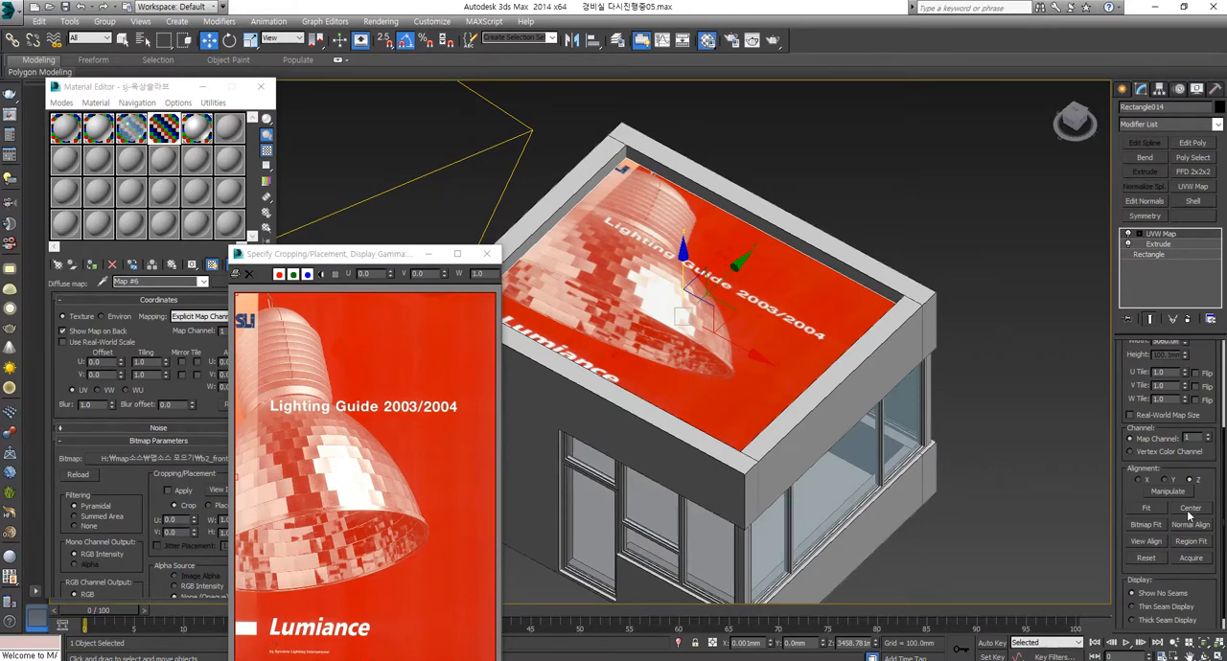
Step: Apply Bitmap Fit to the roof slab's UVW Map using b2_front.jpg so the mapping takes the image's proportions
left_click(1145, 525)
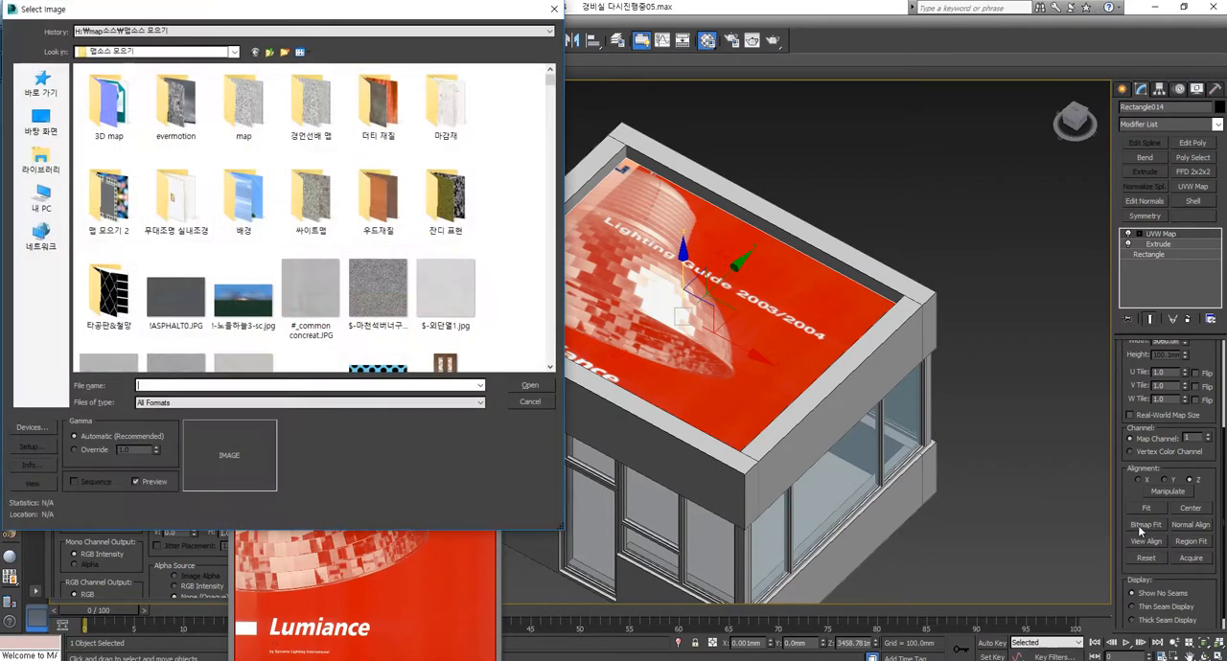
scroll(497, 269, "down", 5)
scroll(496, 269, "down", 12)
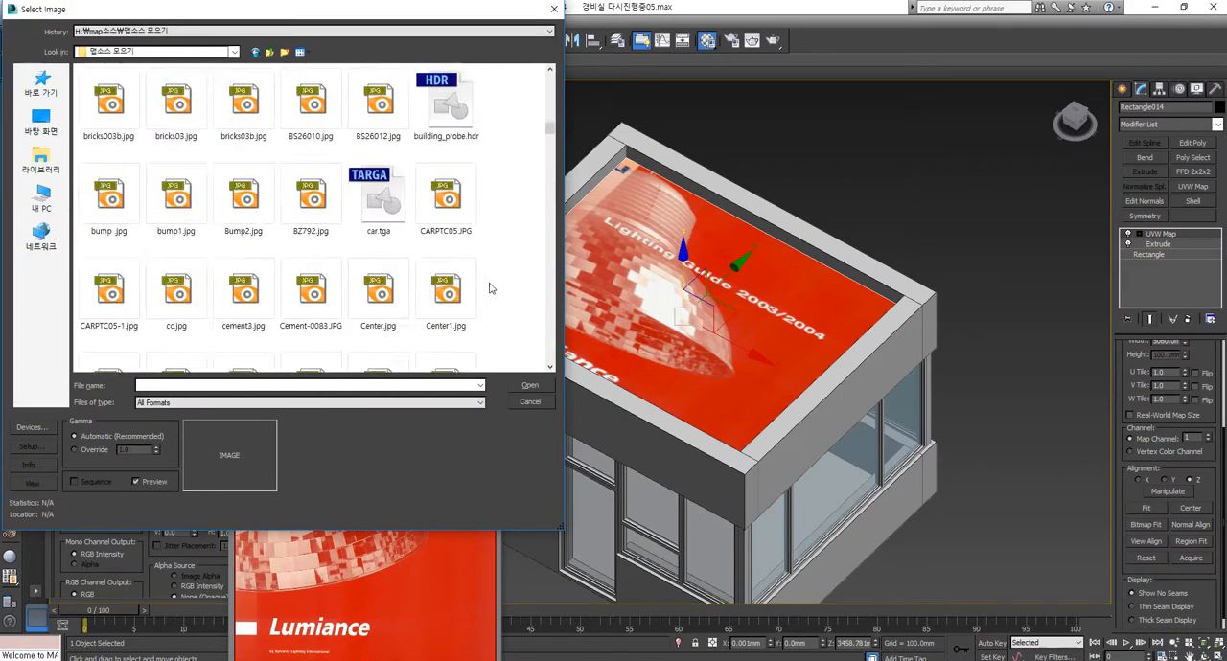
scroll(488, 290, "down", 15)
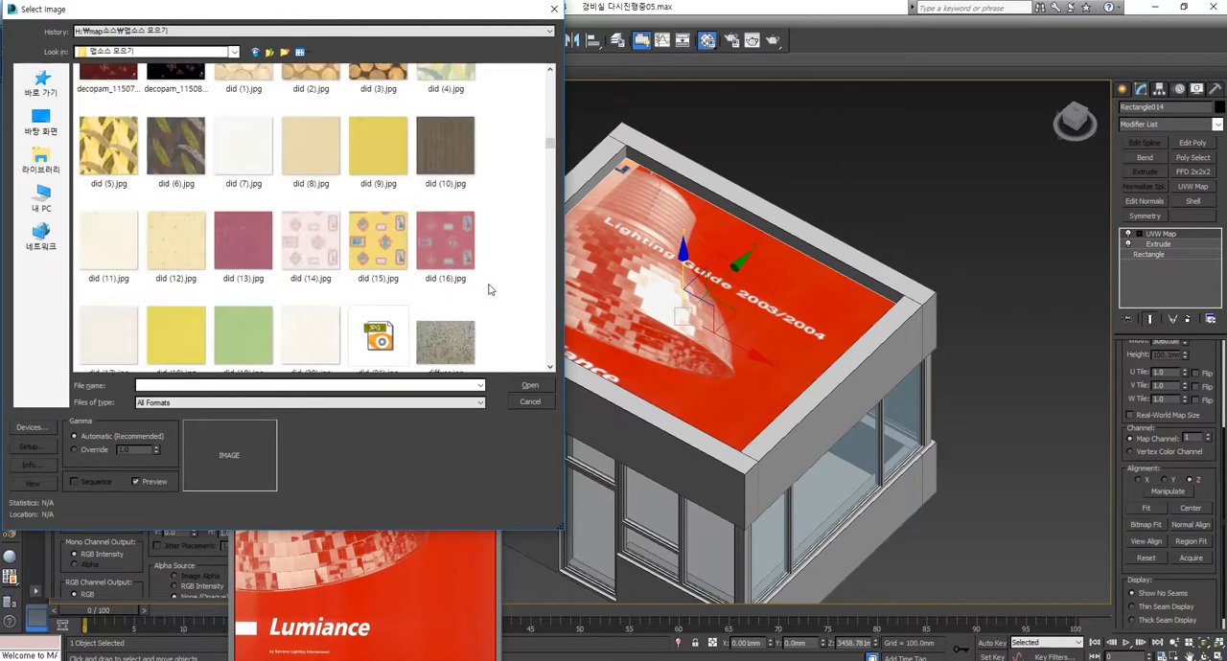
scroll(488, 290, "down", 15)
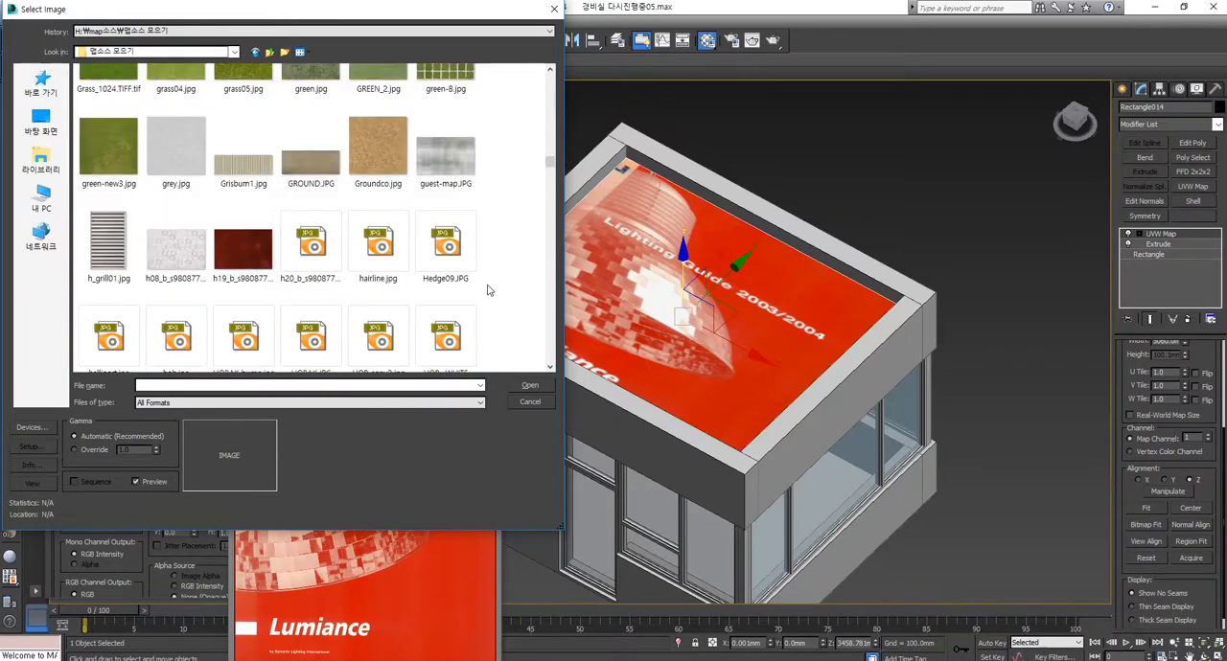
scroll(488, 289, "down", 15)
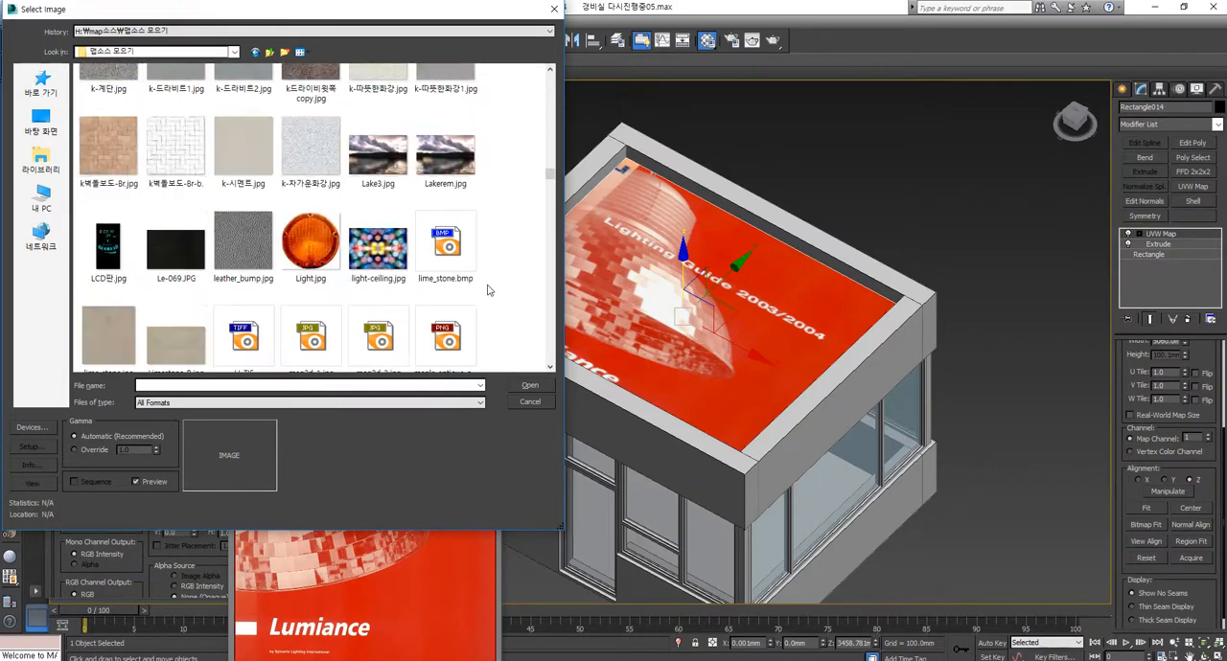
scroll(488, 290, "up", 10)
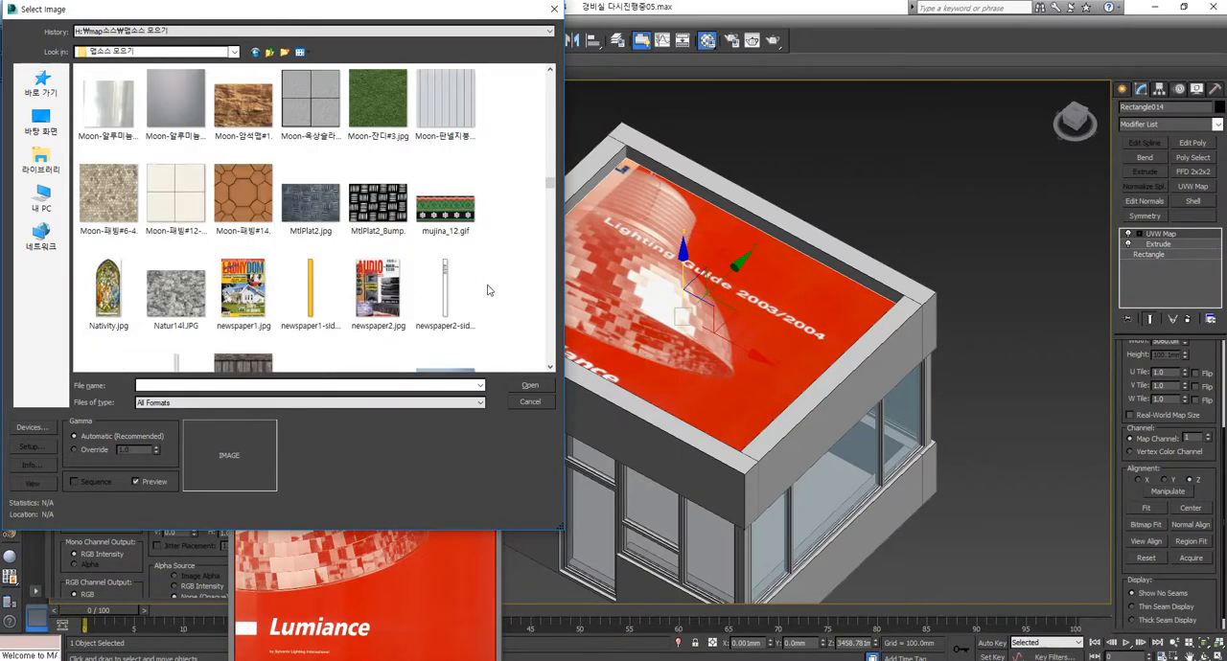
scroll(487, 290, "up", 15)
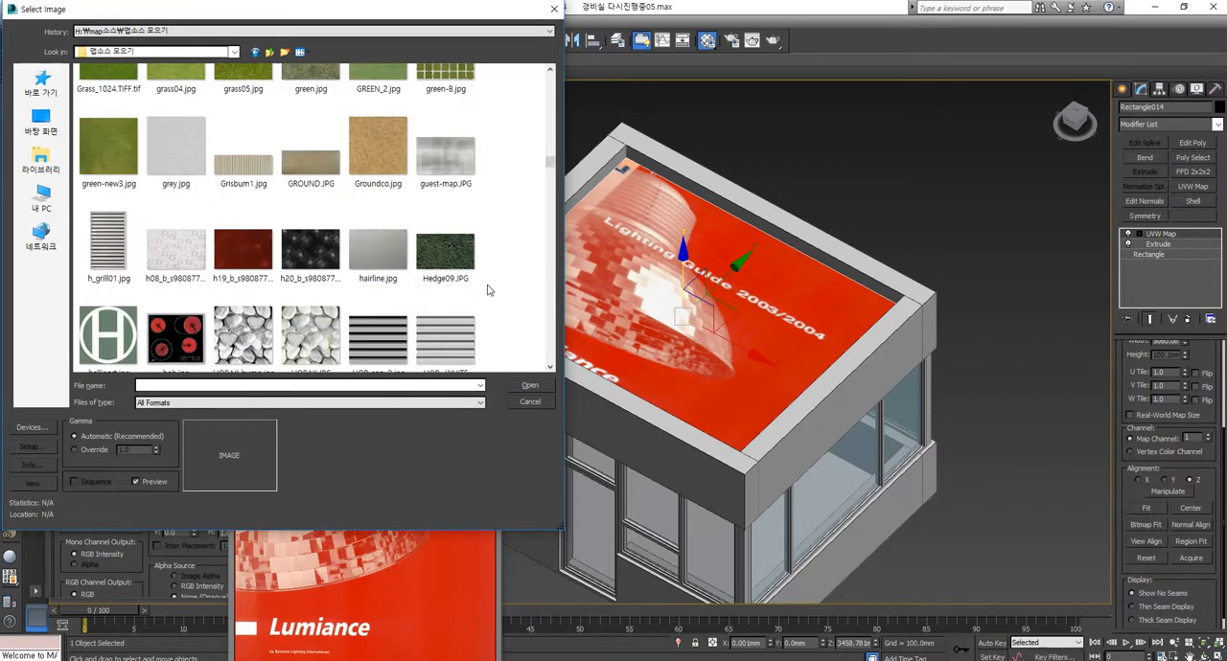
scroll(487, 289, "up", 15)
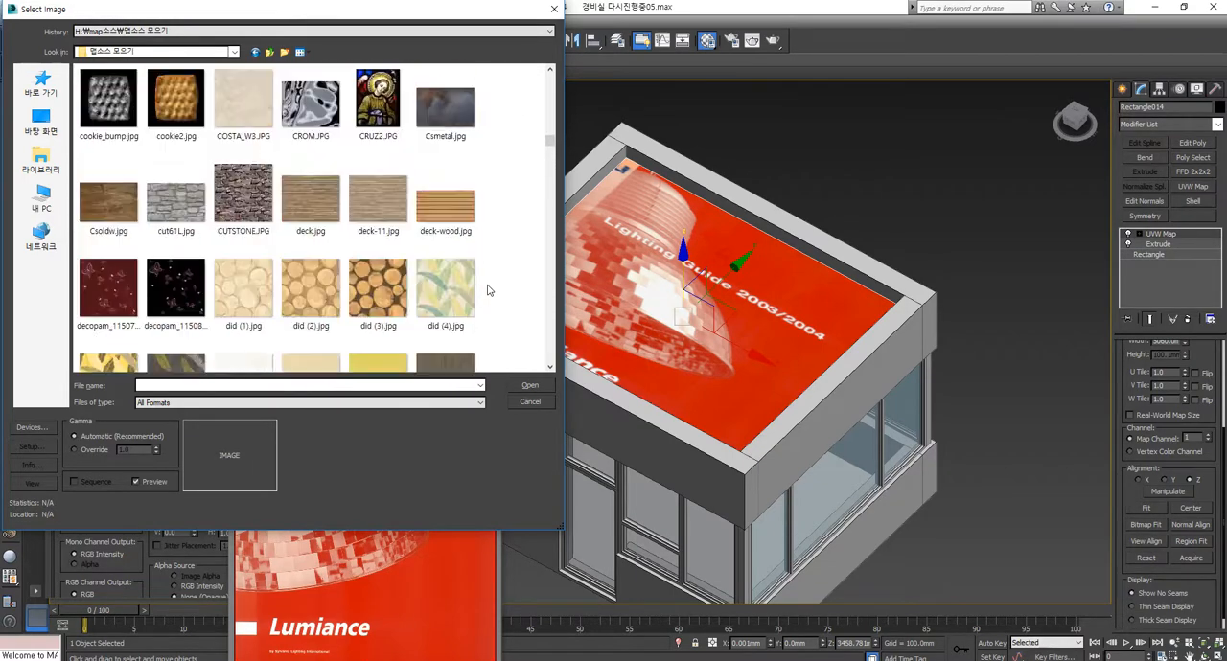
scroll(488, 290, "up", 15)
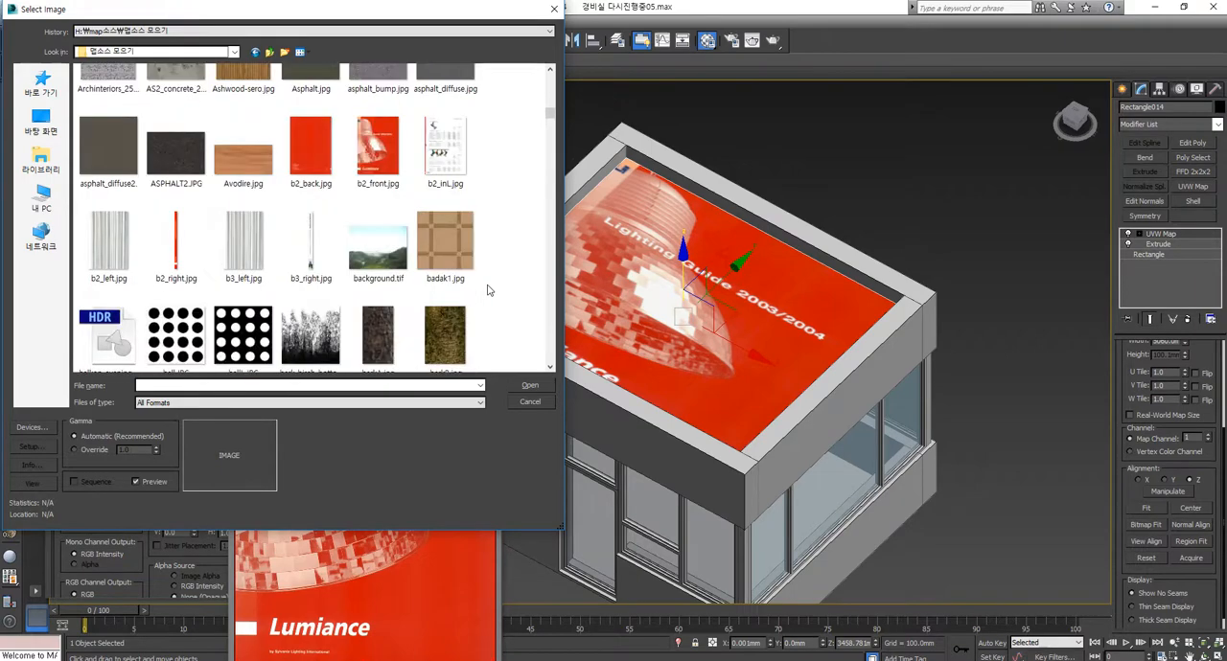
left_click(378, 148)
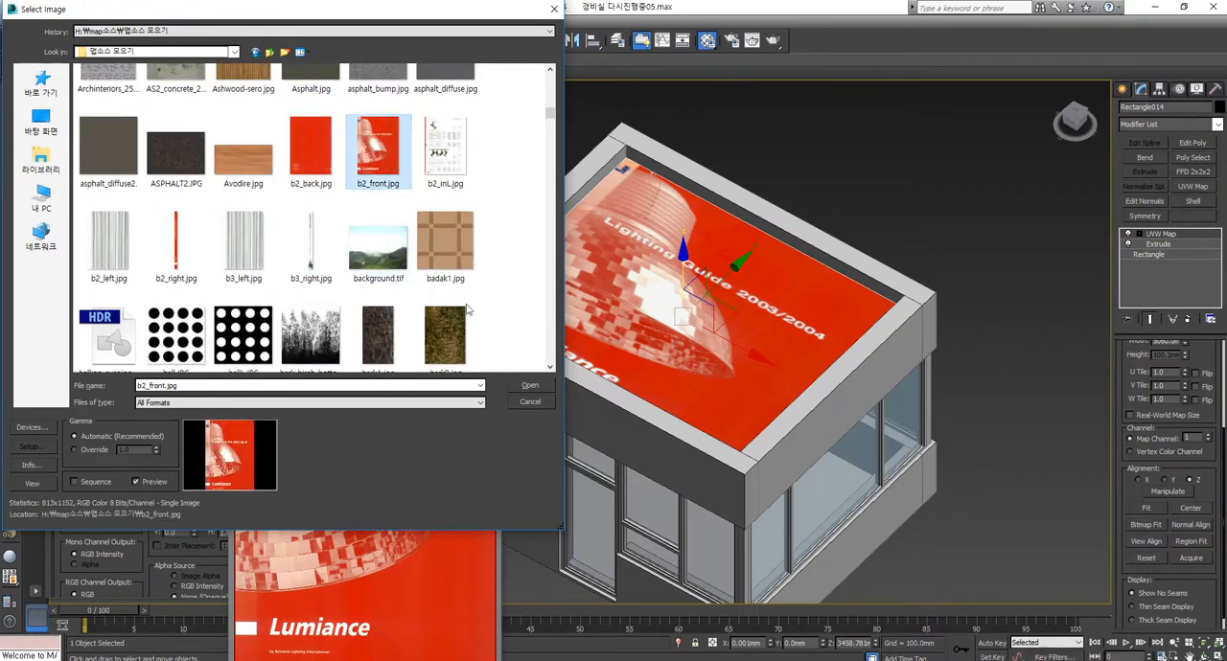
left_click(529, 387)
Step: Compare the roof mapping's proportions with the source image and close the image preview
middle_click_drag(752, 256, 819, 221)
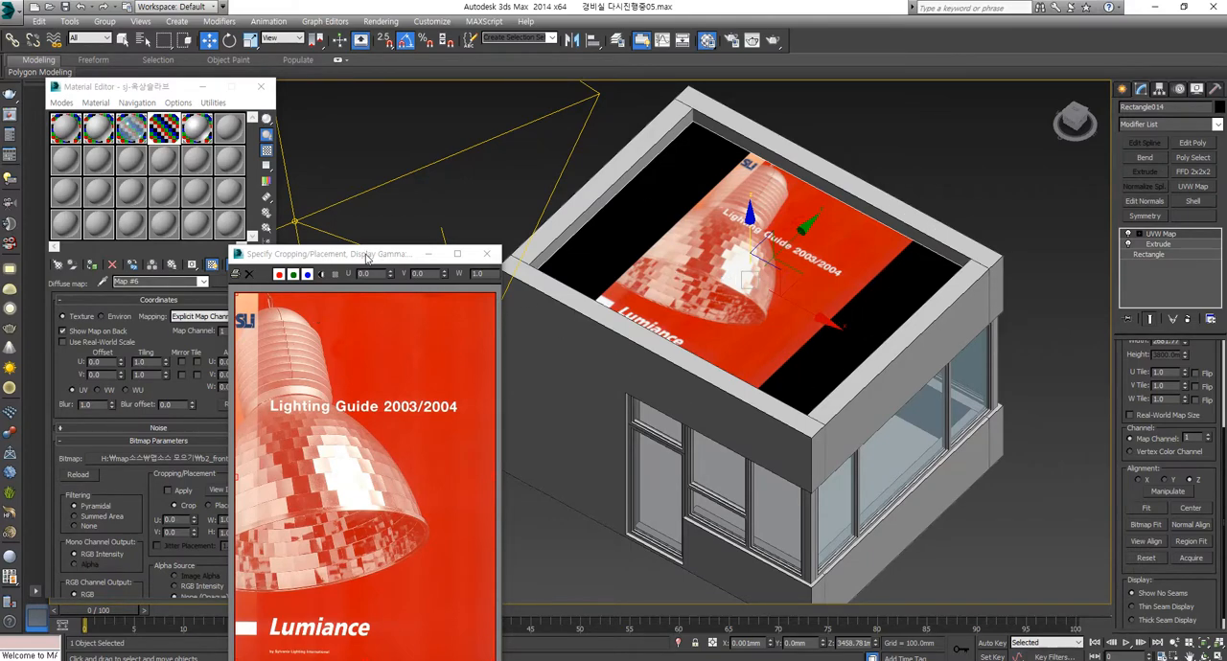
left_click_drag(367, 256, 362, 224)
scroll(792, 334, "down", 4)
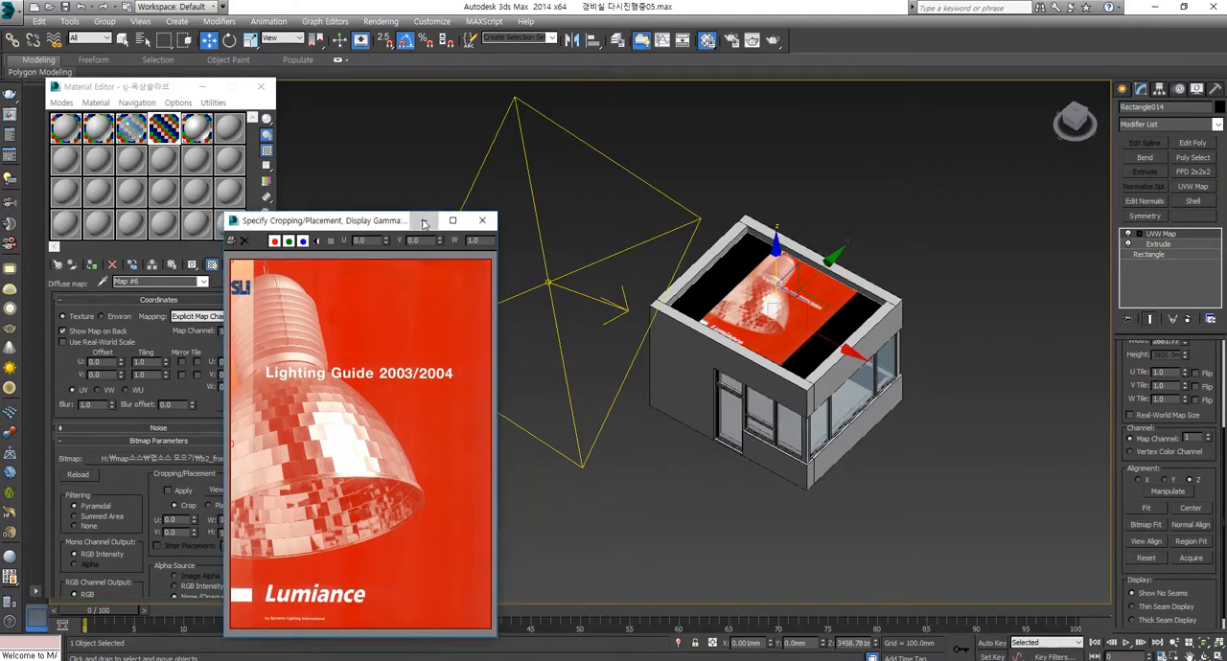
left_click(483, 220)
Step: Set the glass material's diffuse colour to a dark blue with hue 157, saturation 198 and value 80, and check the windows
middle_click_drag(833, 339, 700, 394)
scroll(646, 362, "up", 5)
scroll(672, 292, "down", 1)
left_click(129, 136)
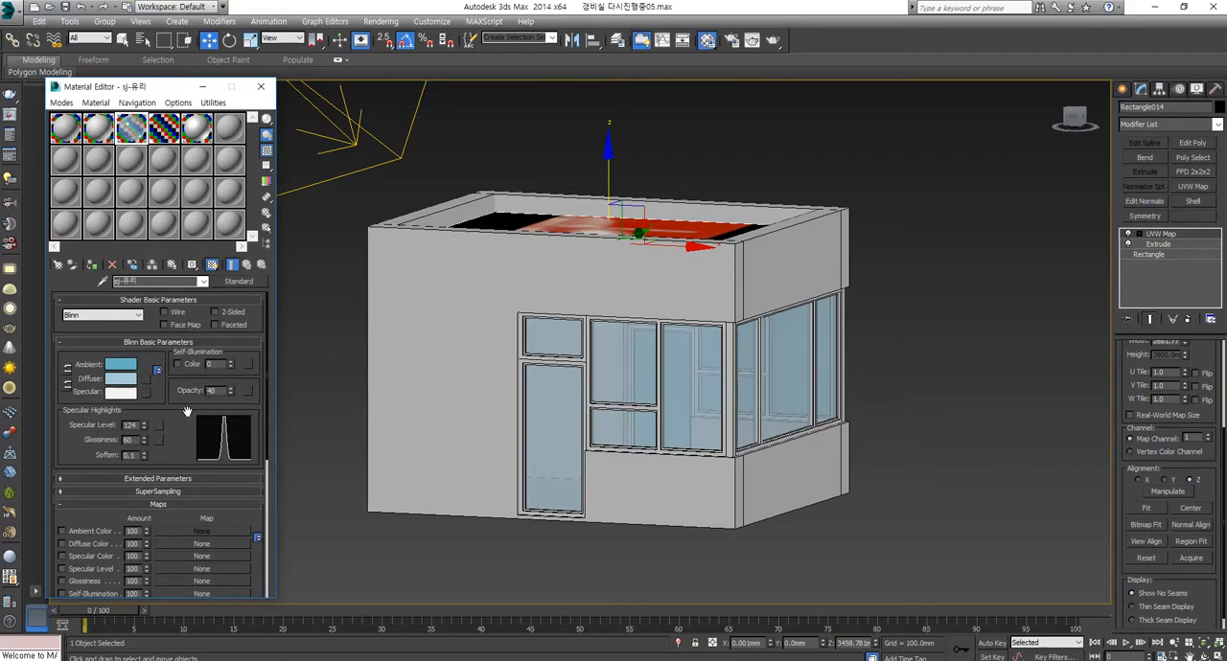
left_click(119, 380)
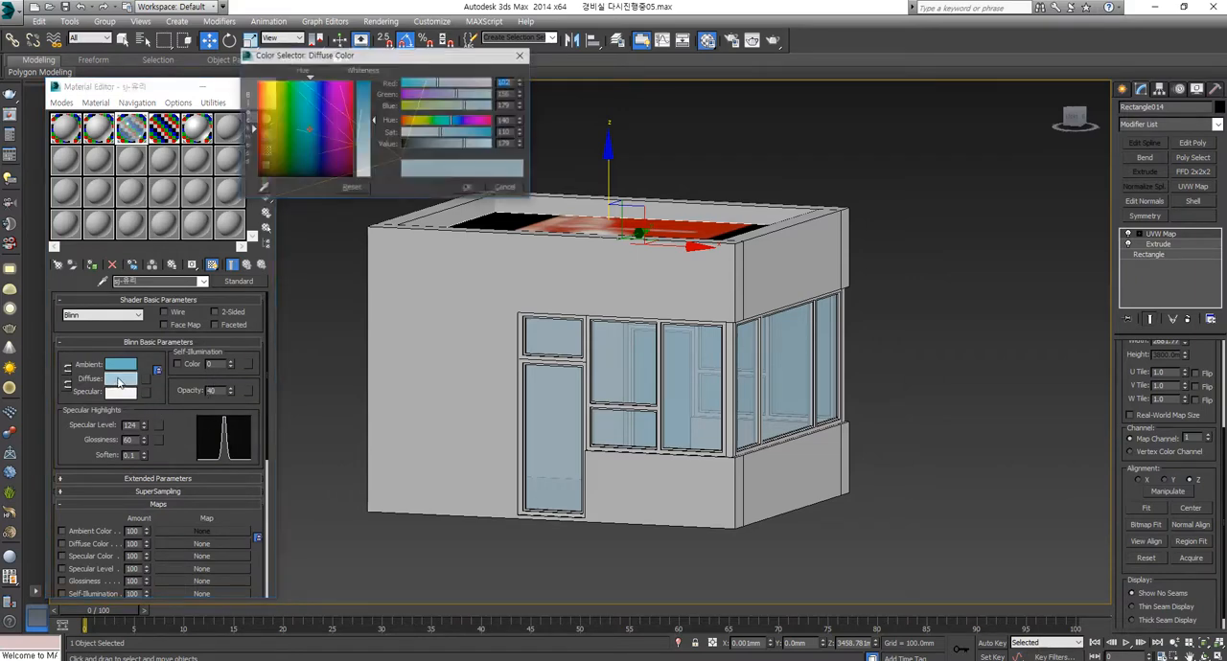
left_click_drag(461, 144, 462, 122)
left_click_drag(377, 102, 377, 87)
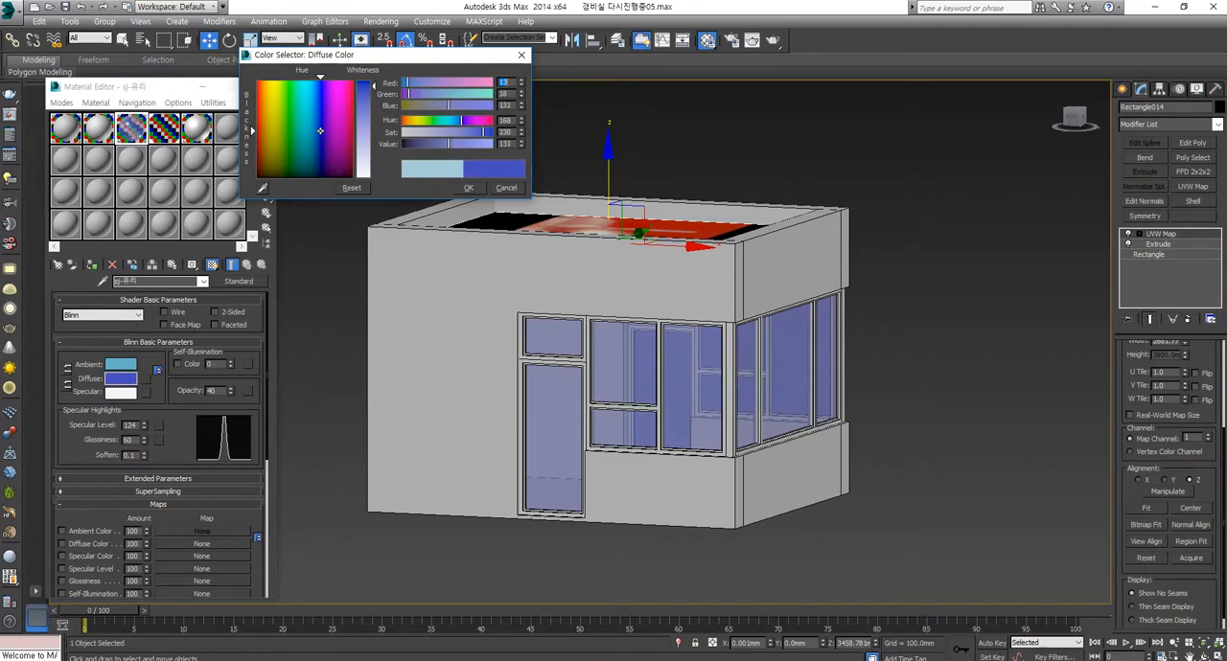
mouse_move(322, 132)
left_mouse_down()
mouse_move(324, 112)
mouse_move(319, 122)
left_mouse_up()
mouse_move(455, 146)
left_mouse_down()
mouse_move(437, 146)
mouse_move(463, 126)
mouse_move(431, 144)
mouse_move(470, 132)
left_mouse_up()
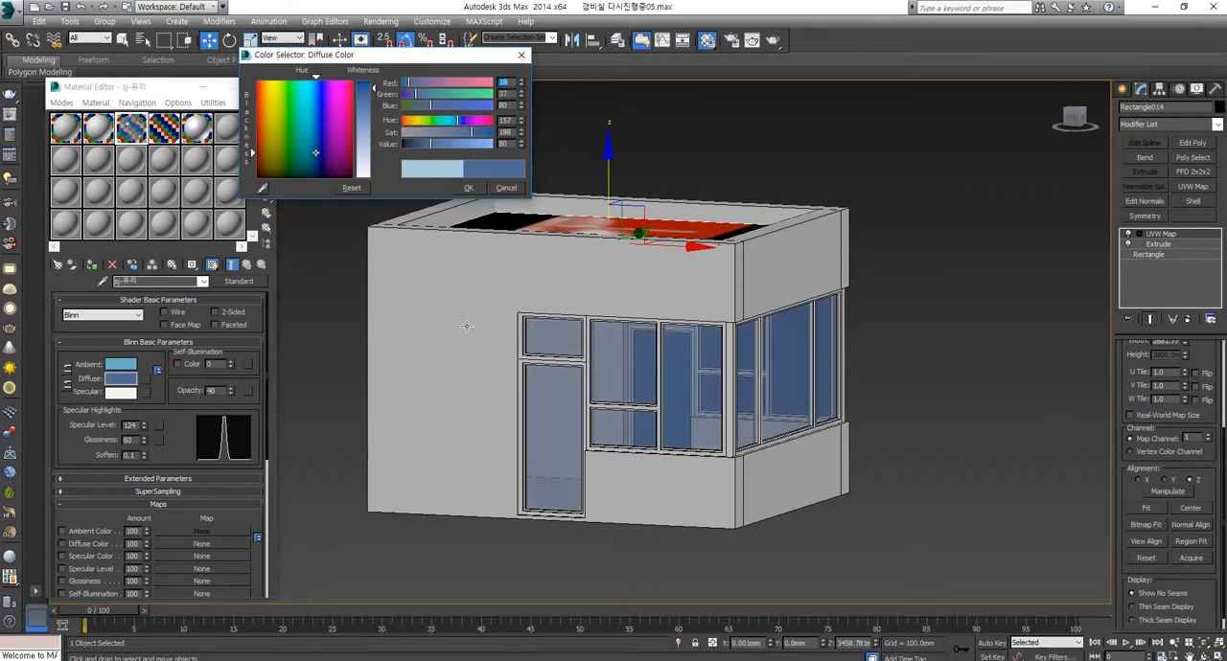
middle_click_drag(465, 326, 468, 347, "alt")
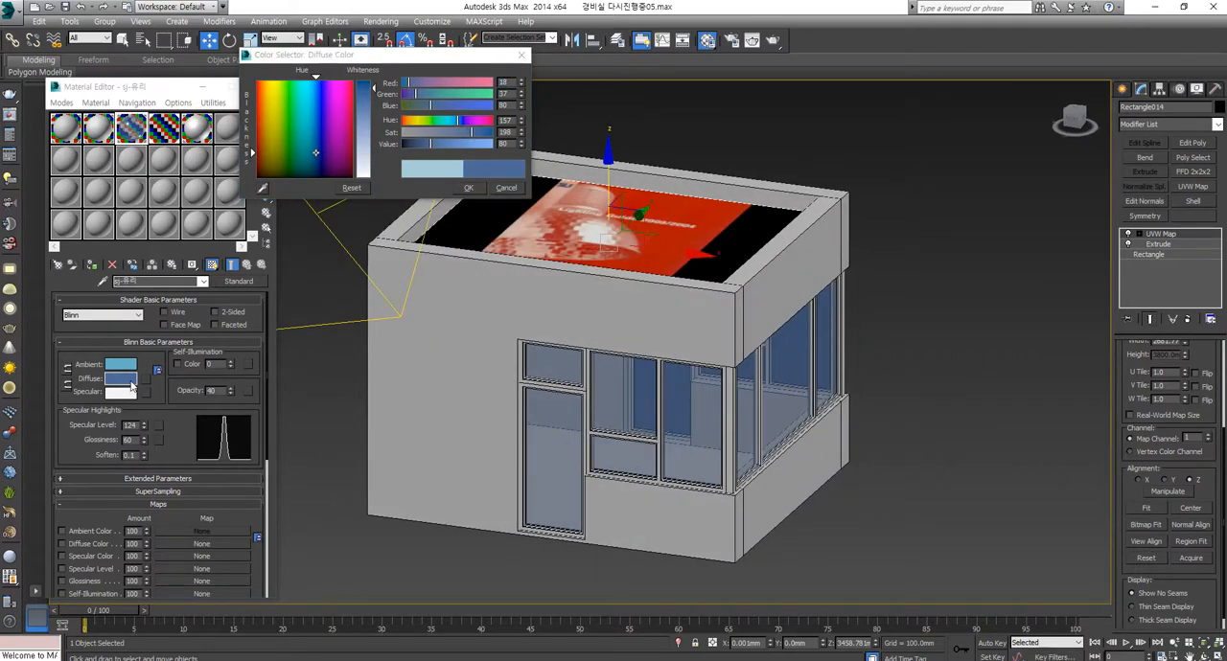
Step: Lock the glass material's ambient and diffuse colours together, and copy the diffuse blue into the ambient colour
left_click(67, 371)
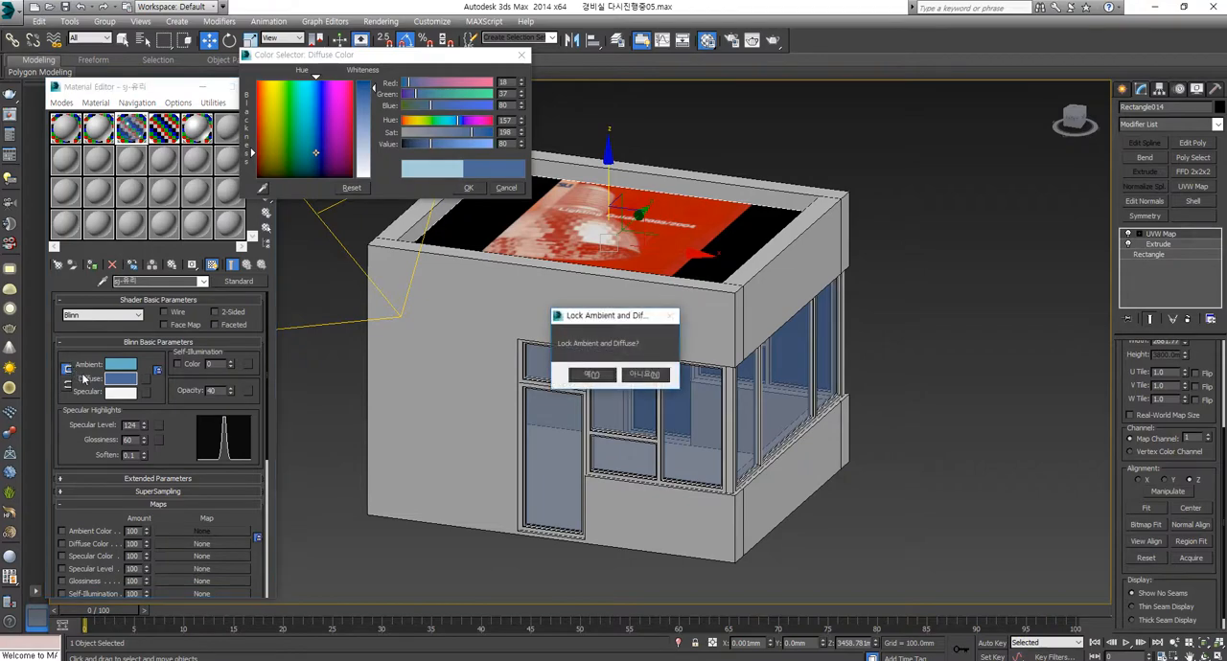
left_click(589, 375)
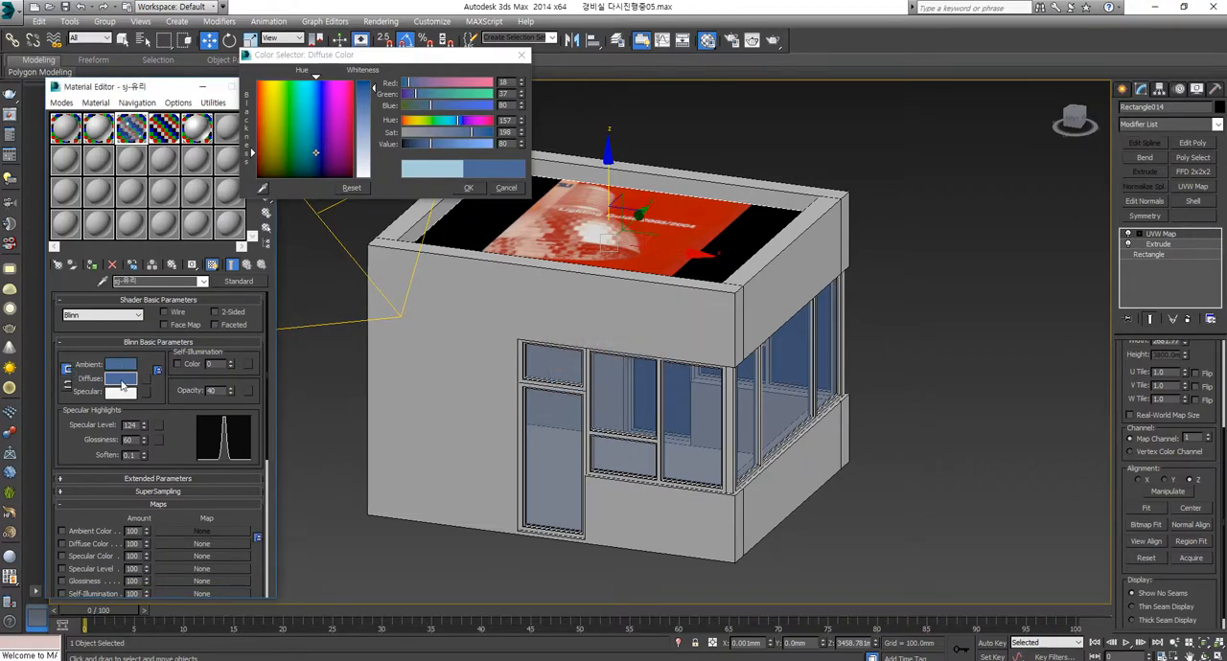
left_click_drag(125, 383, 120, 364)
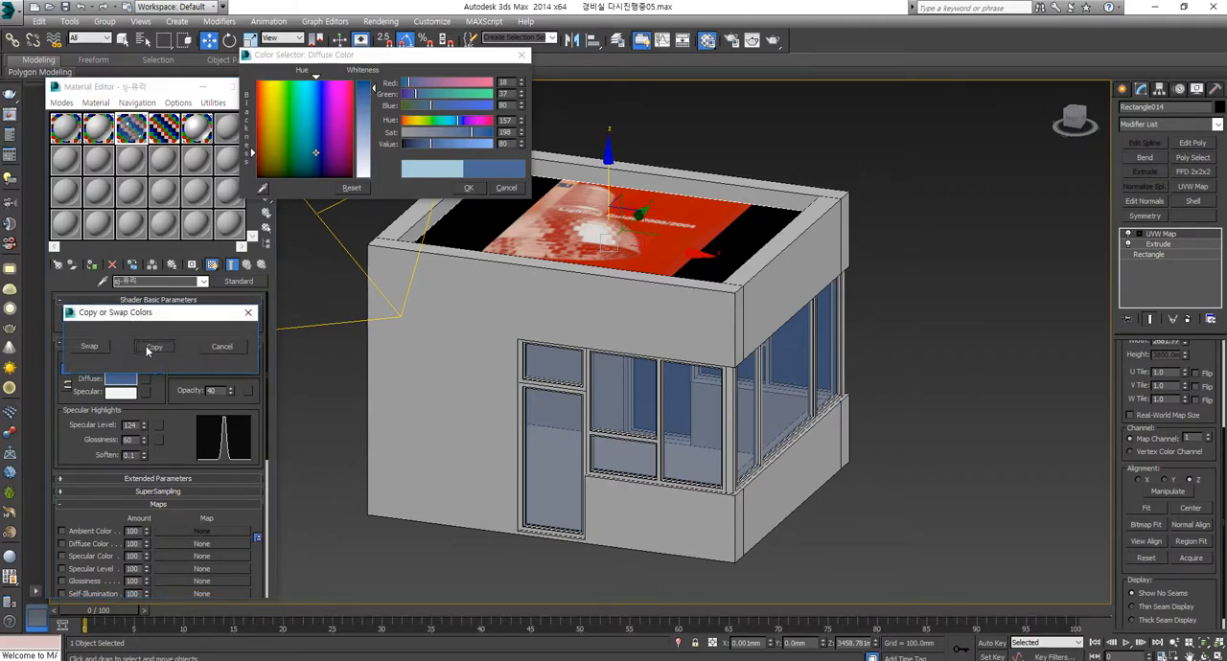
left_click(154, 346)
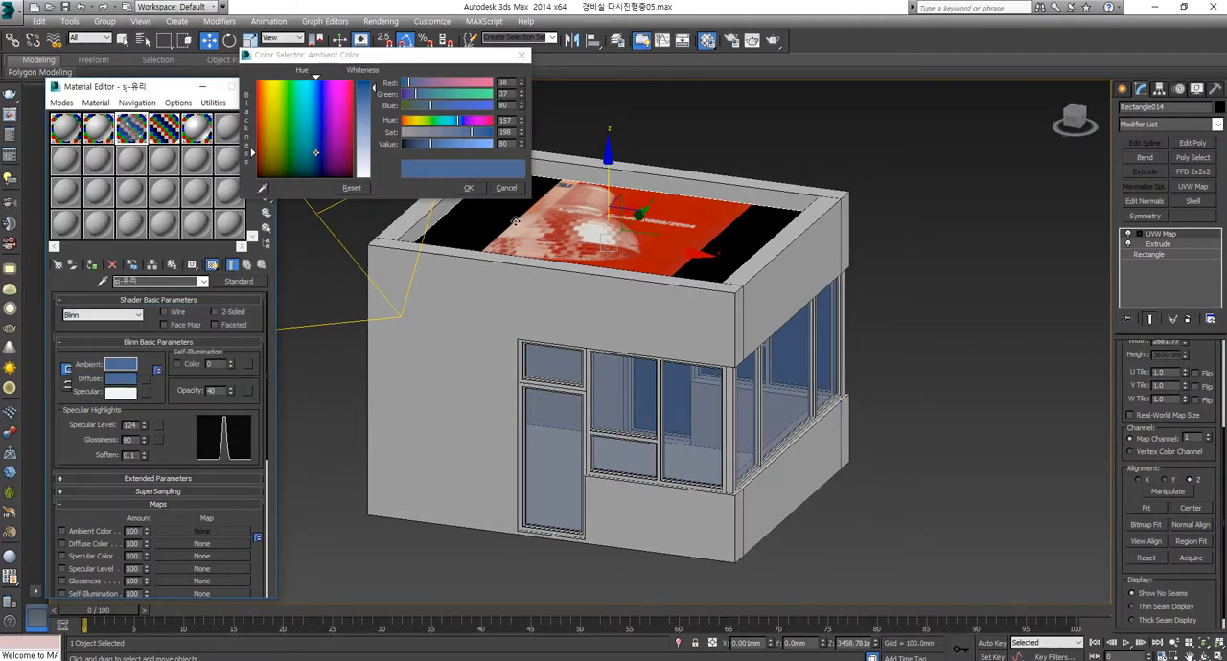
Step: Darken only the glass material's ambient colour to value 33, with ambient and diffuse unlocked
left_click_drag(426, 144, 407, 144)
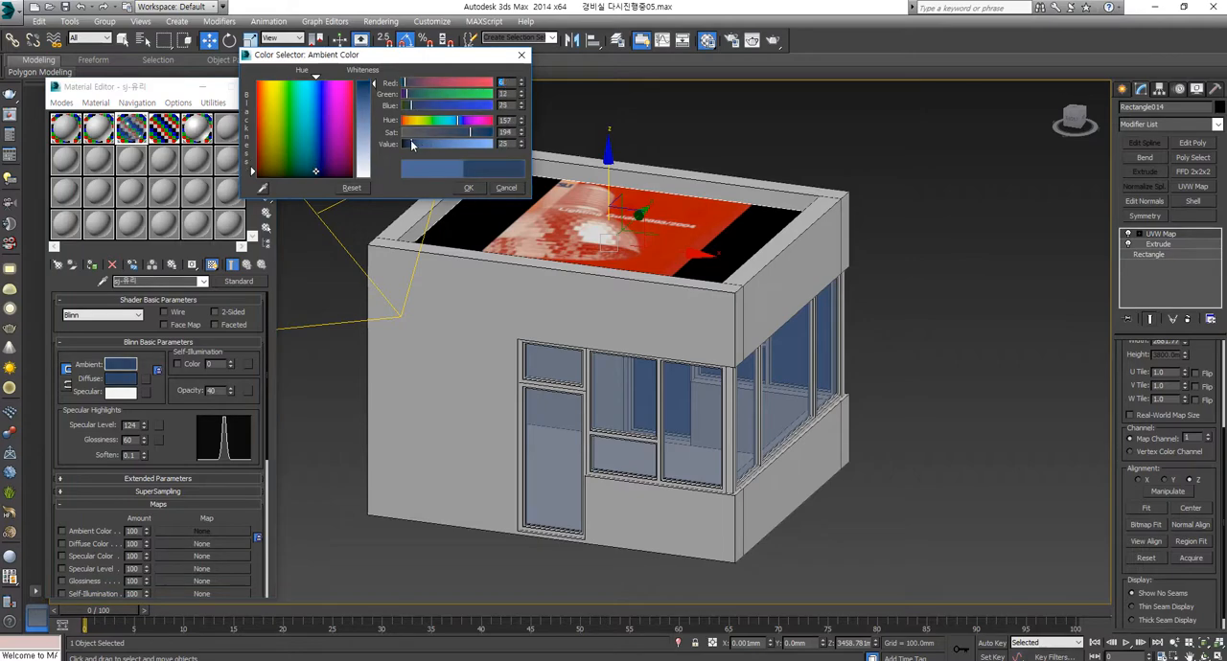
left_click(505, 189)
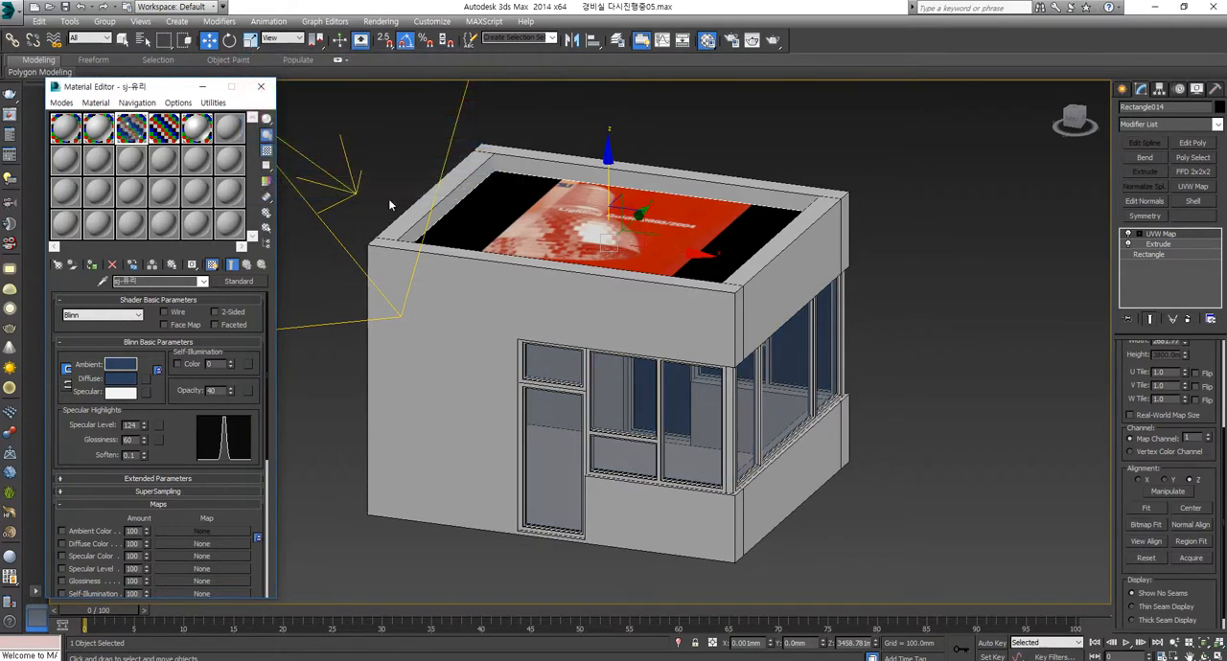
left_click(119, 365)
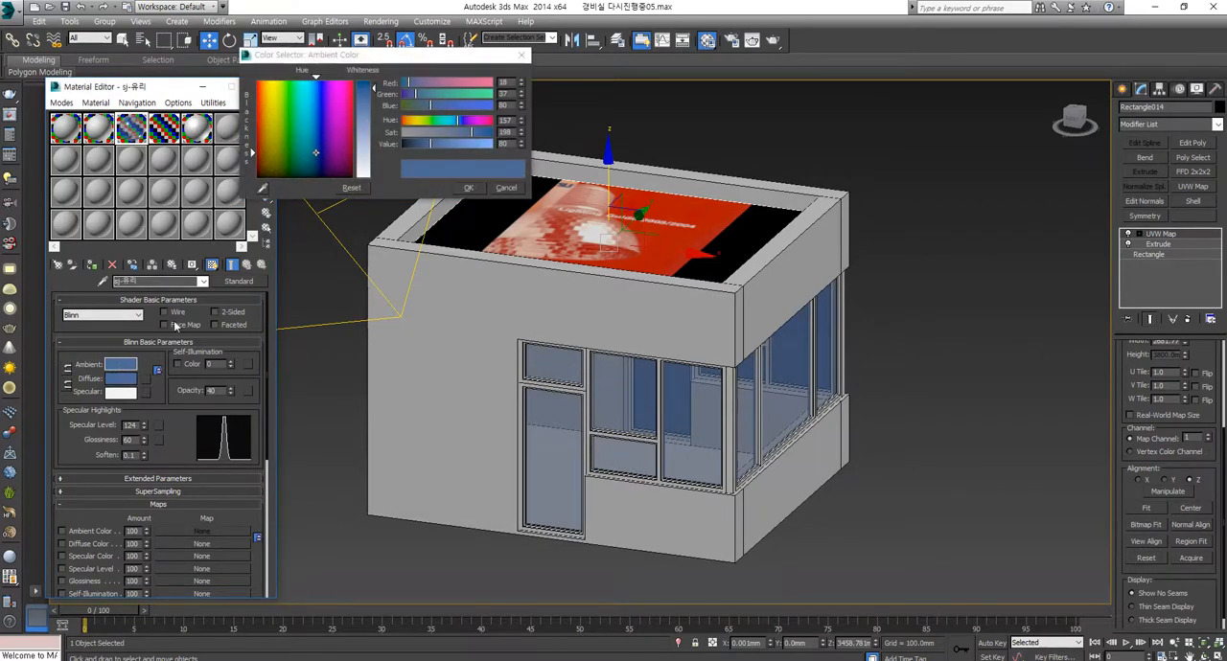
left_click_drag(426, 145, 414, 146)
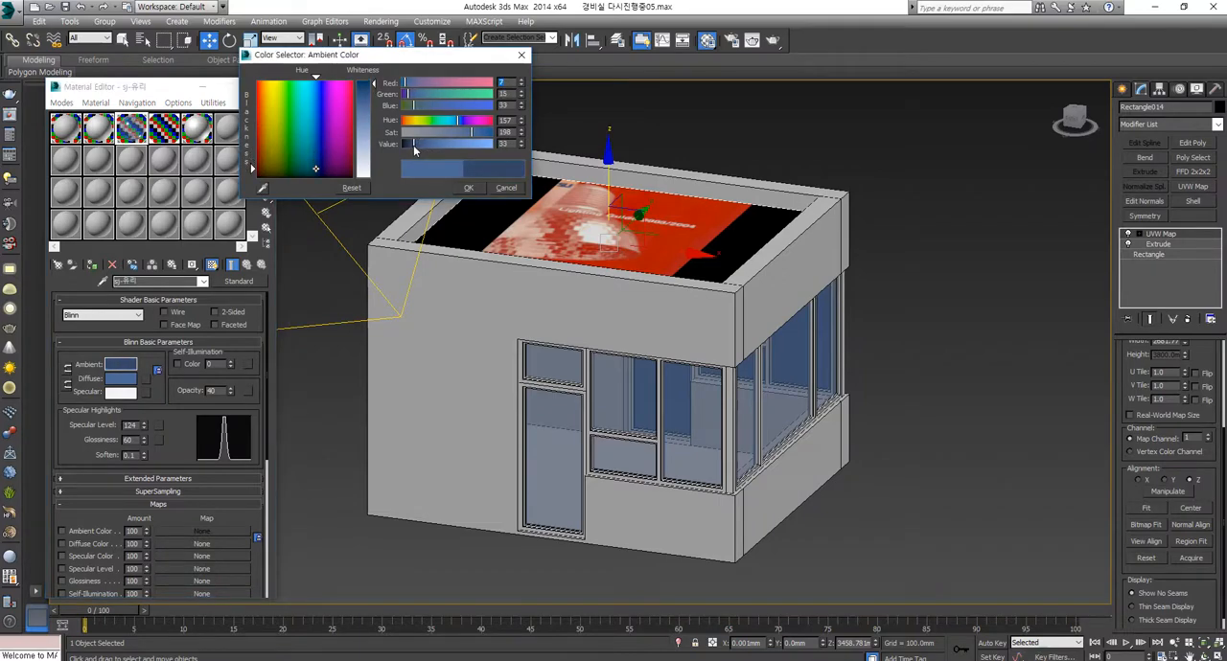
left_click(468, 187)
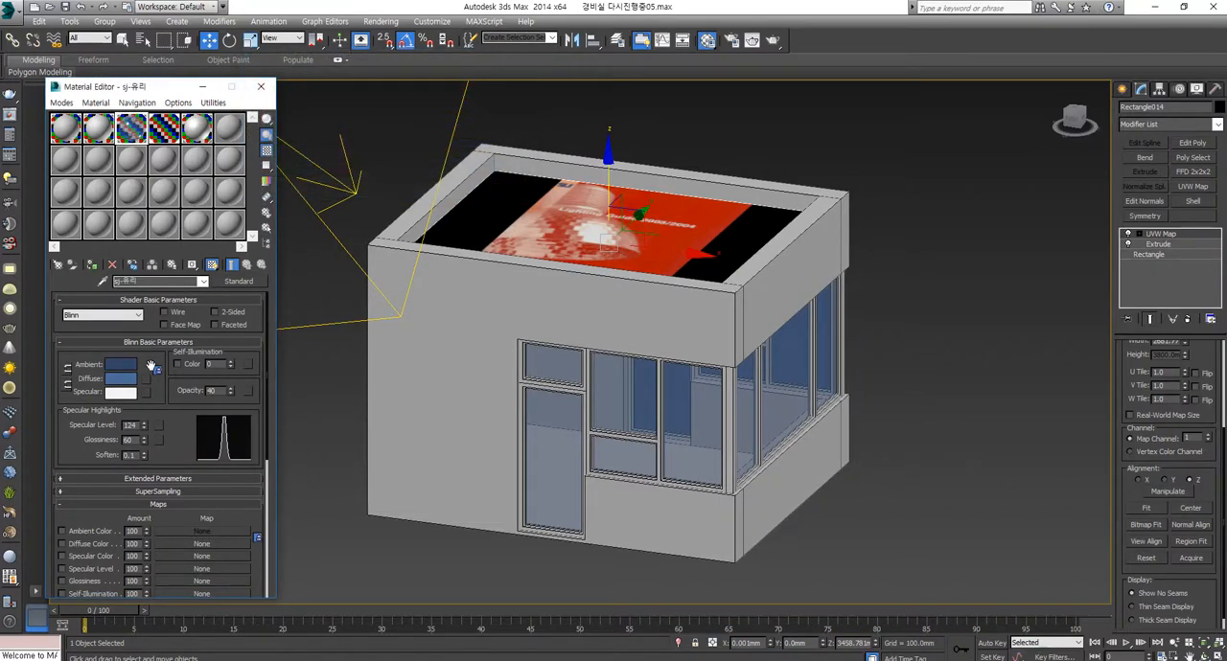
Step: Open an enlarged preview of the glass material sample and change its shader to Phong
left_click_drag(172, 426, 180, 279)
scroll(113, 288, "up", 5)
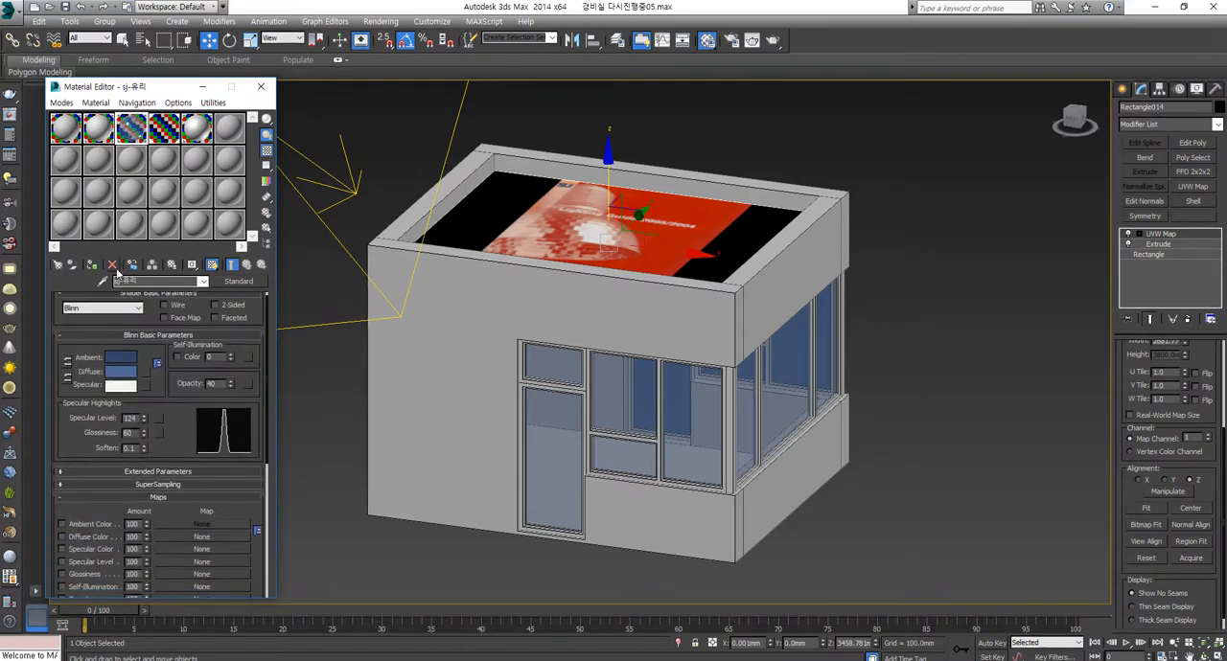
double_click(132, 129)
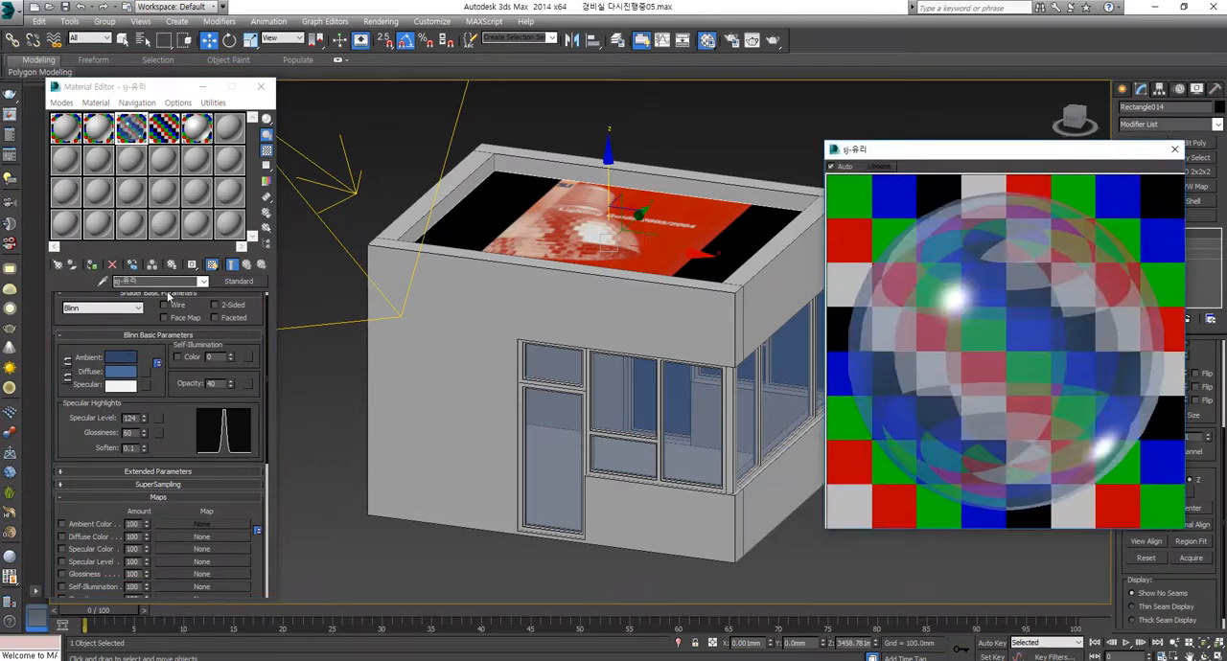
left_click(102, 308)
left_click(85, 361)
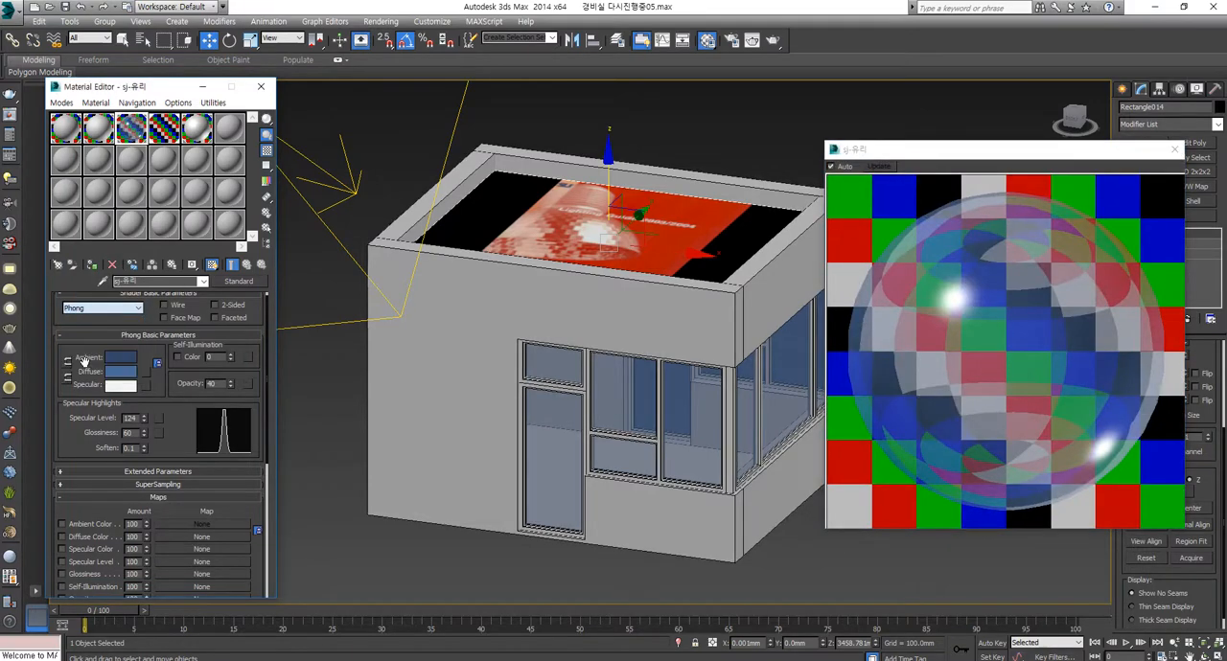
Step: Switch the glass material's shader back to Blinn to compare highlights in the preview, and return it to Phong
left_click(114, 309)
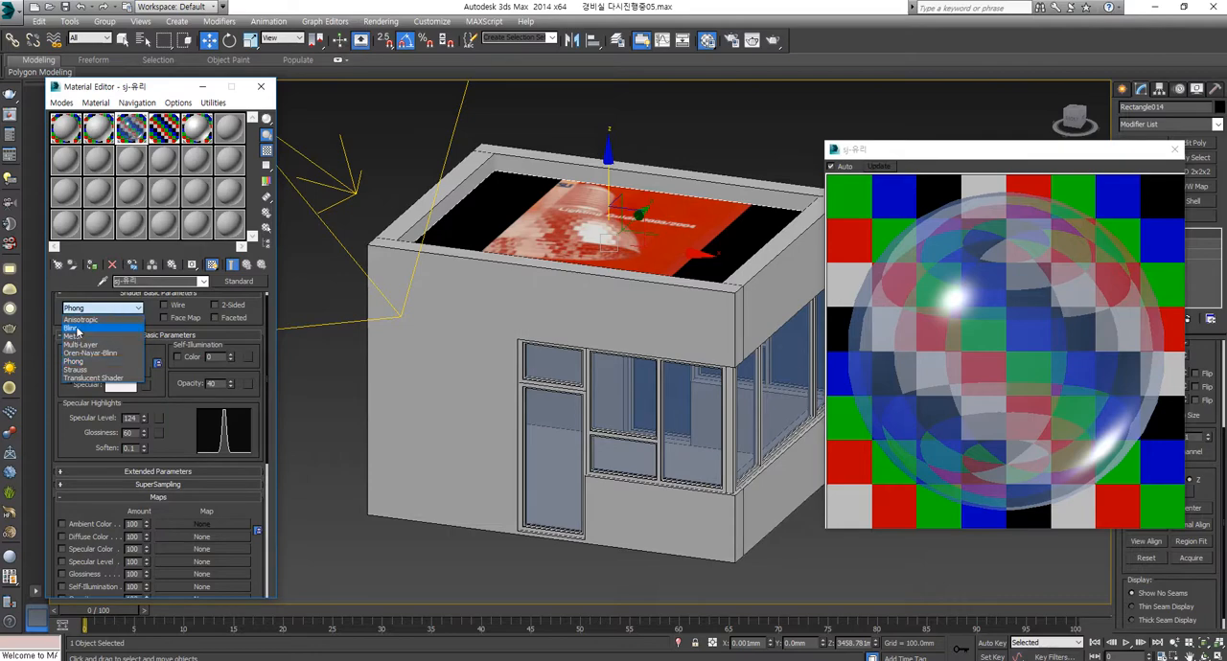
left_click(75, 327)
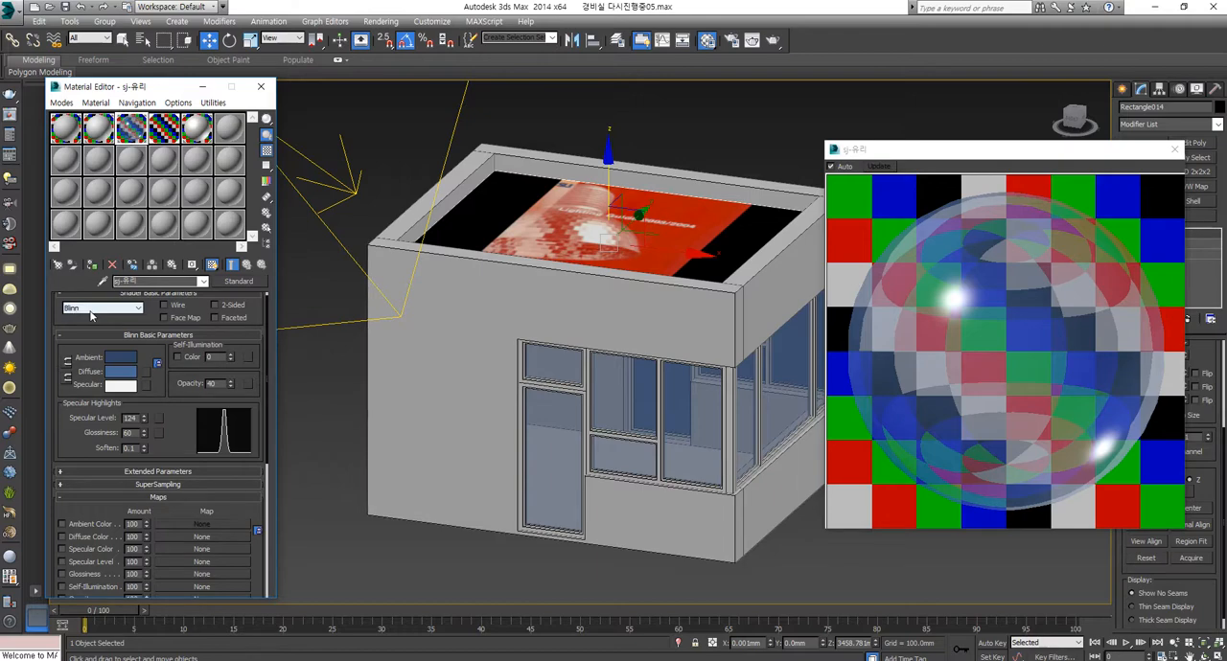
left_click(100, 310)
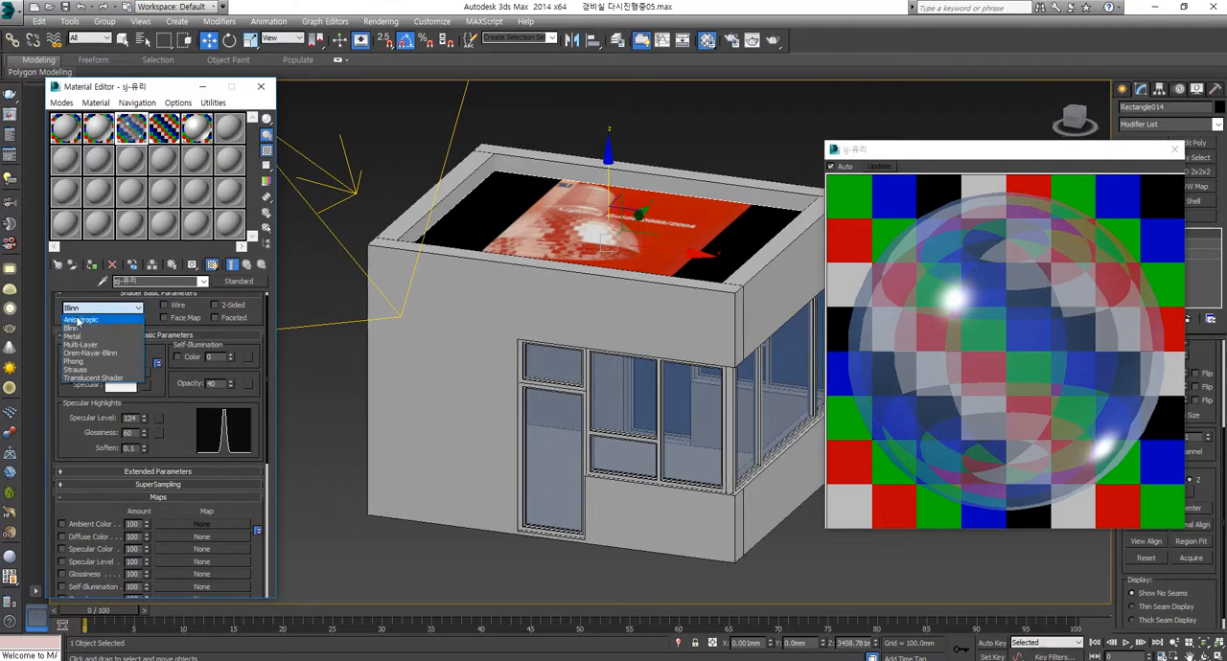
left_click(82, 364)
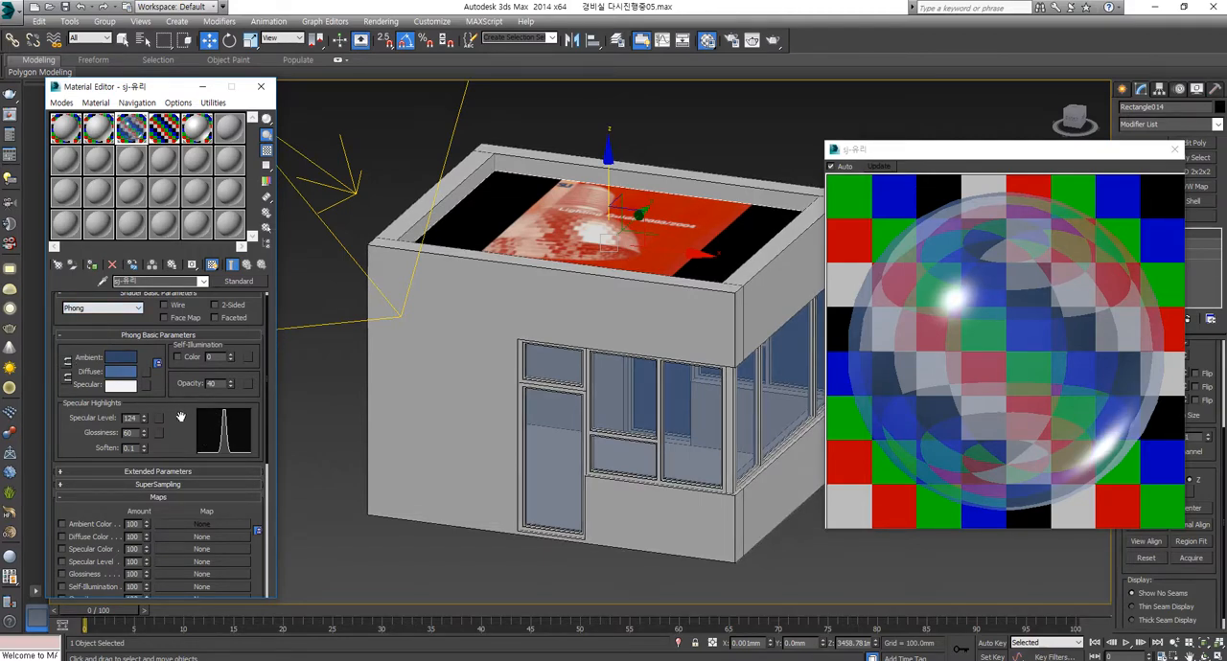
Step: Review the glass material's Phong parameters and the VRayMap assigned to its Reflection slot alongside the model
scroll(180, 419, "down", 10)
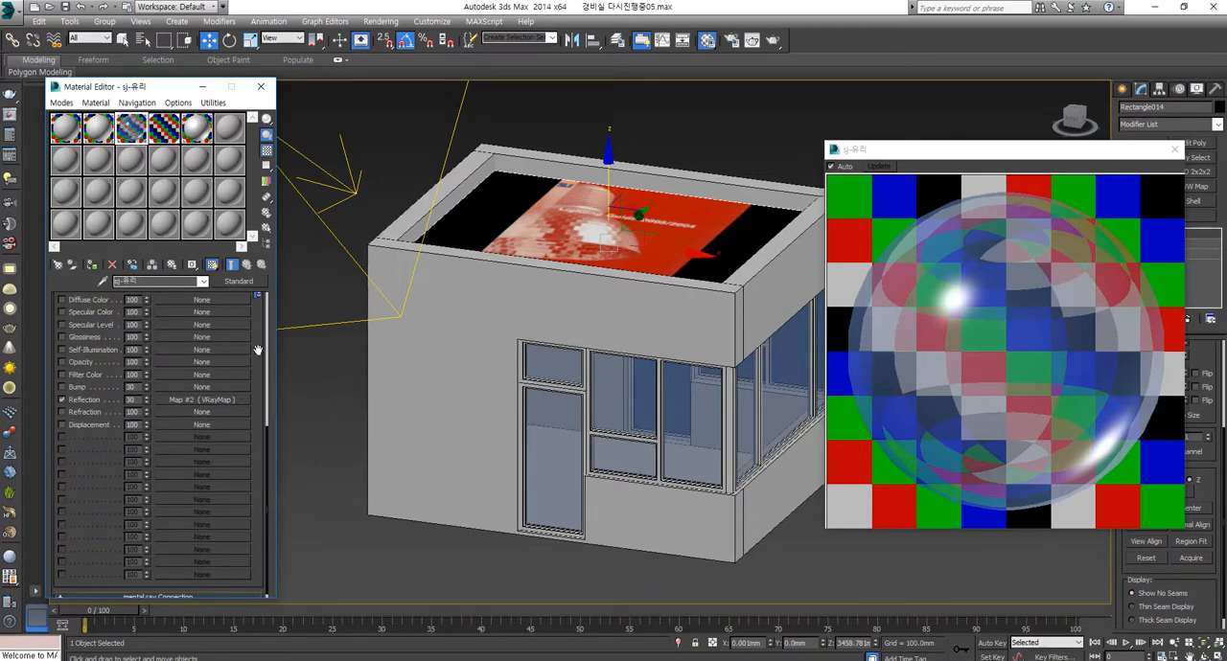
scroll(257, 350, "up", 5)
scroll(173, 412, "up", 5)
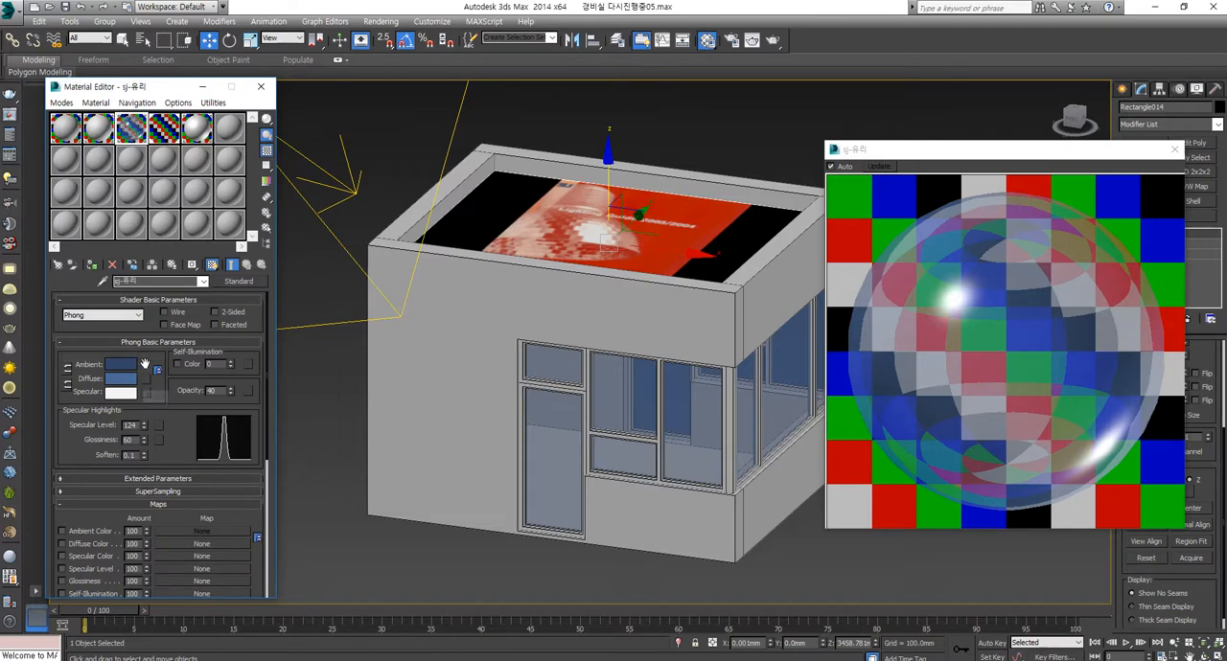
left_click_drag(178, 429, 178, 306)
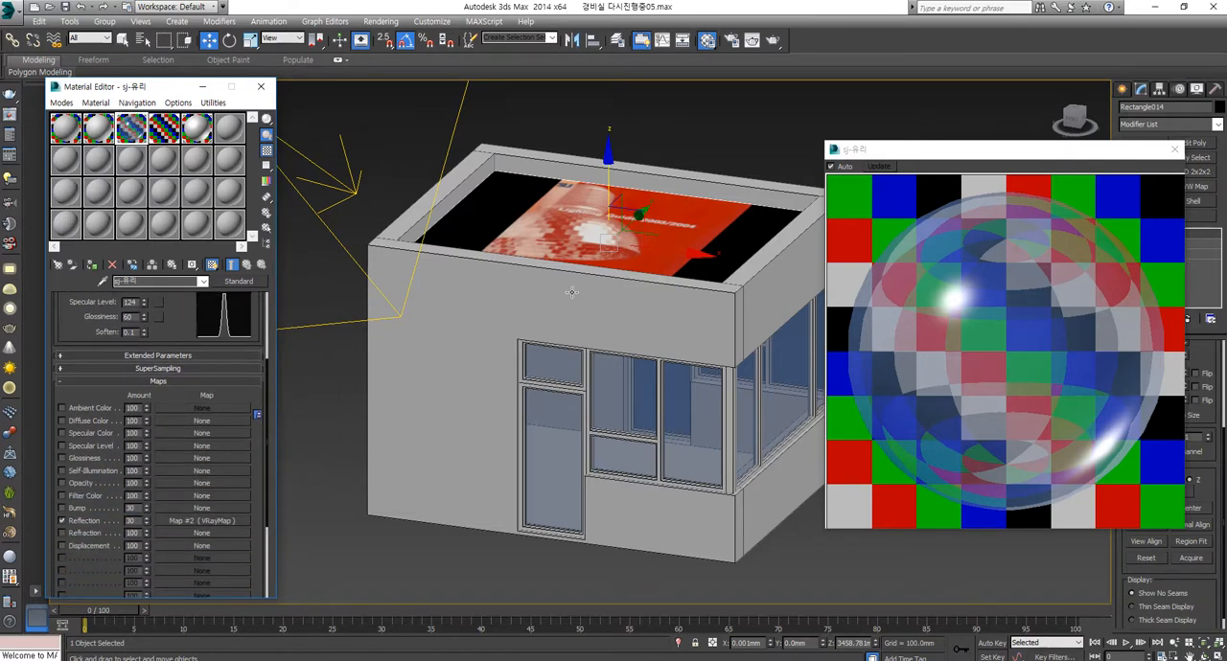
left_click_drag(206, 392, 211, 327)
scroll(449, 407, "down", 5)
scroll(553, 381, "up", 3)
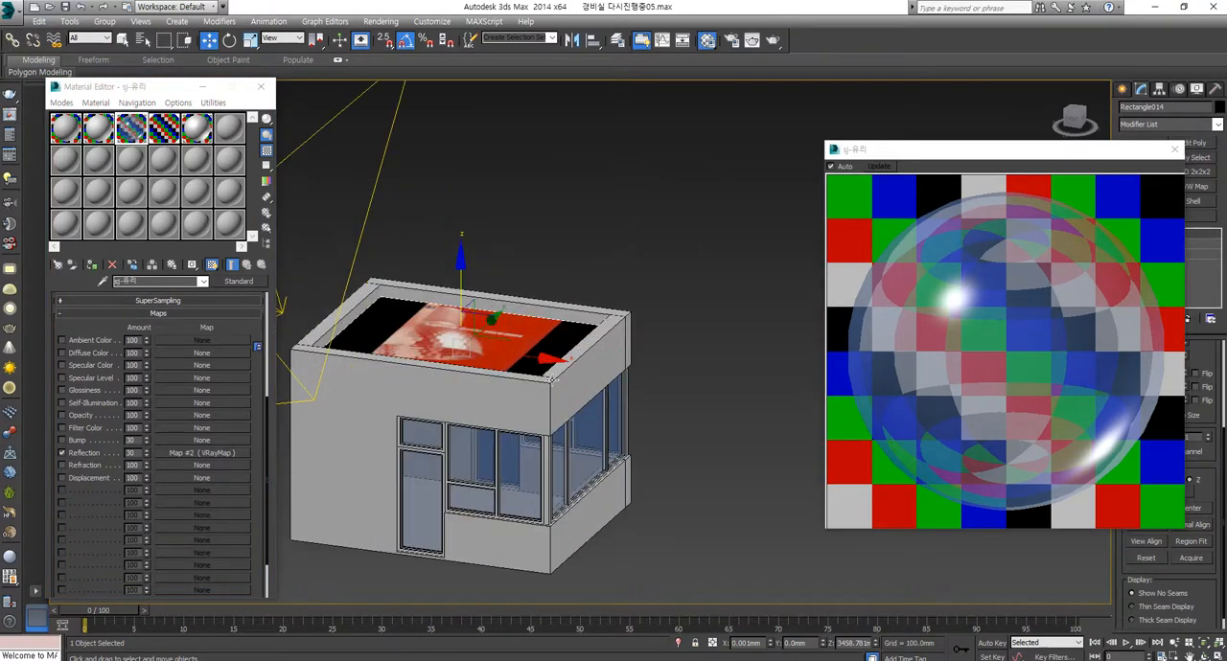
middle_click_drag(535, 379, 687, 334)
Step: Set the reflection colour of the roof slab's V-Ray material to black
left_click(157, 134)
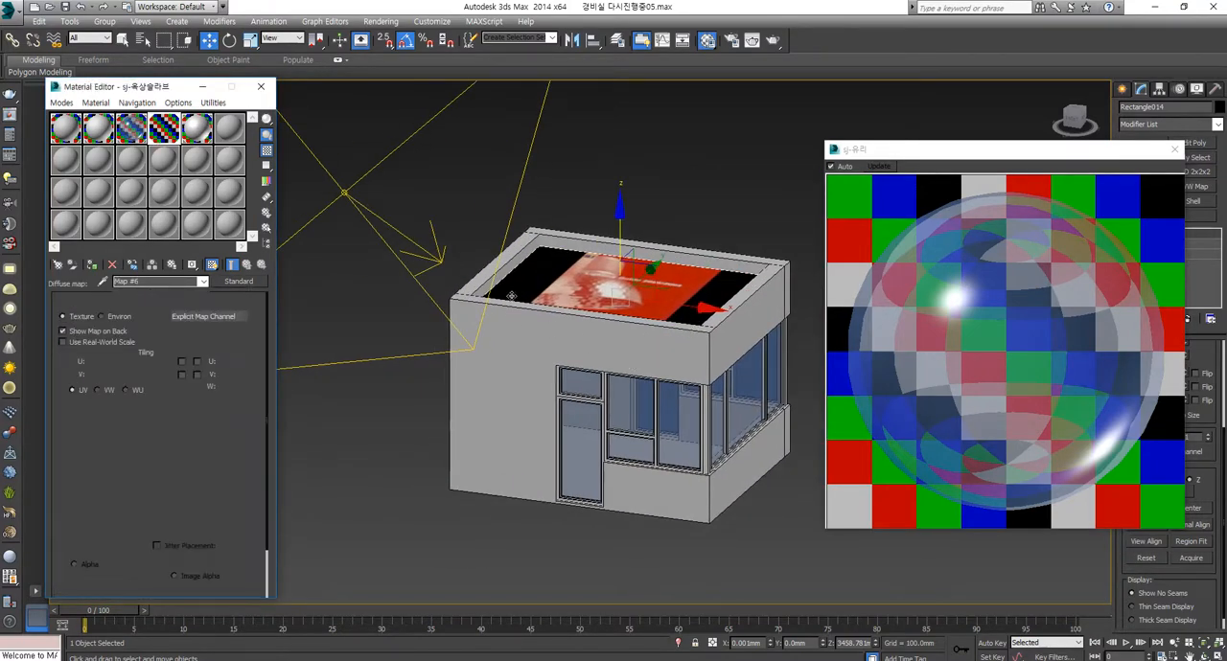
left_click(247, 266)
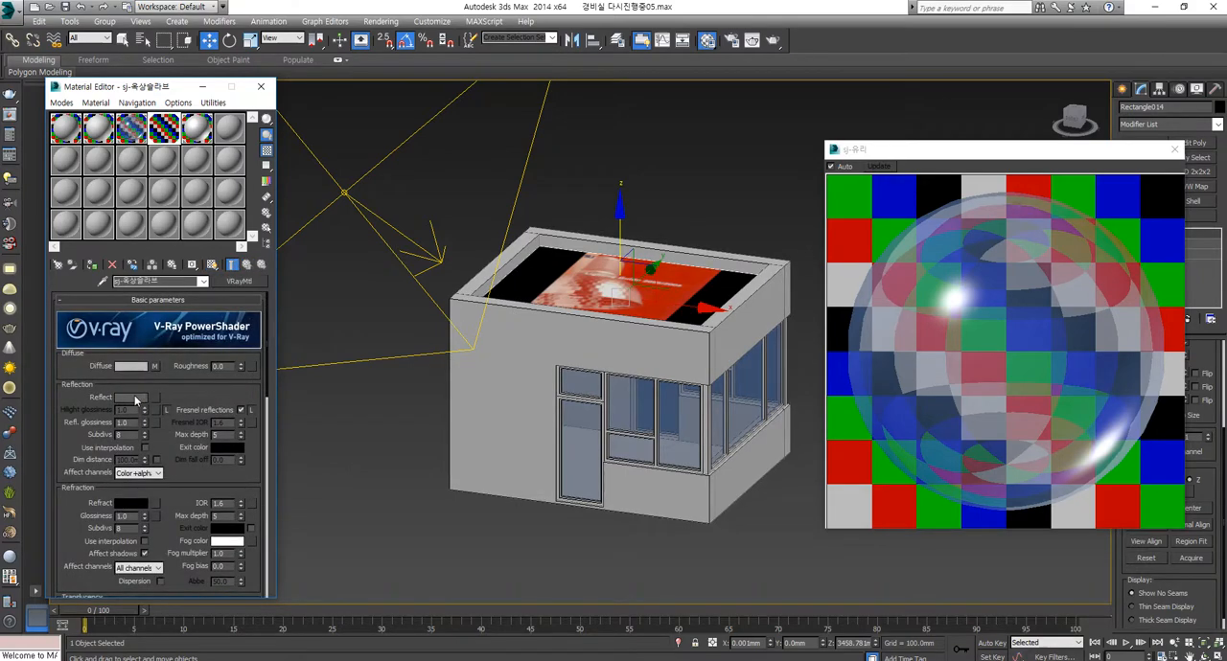
left_click(137, 396)
left_click_drag(373, 93, 372, 77)
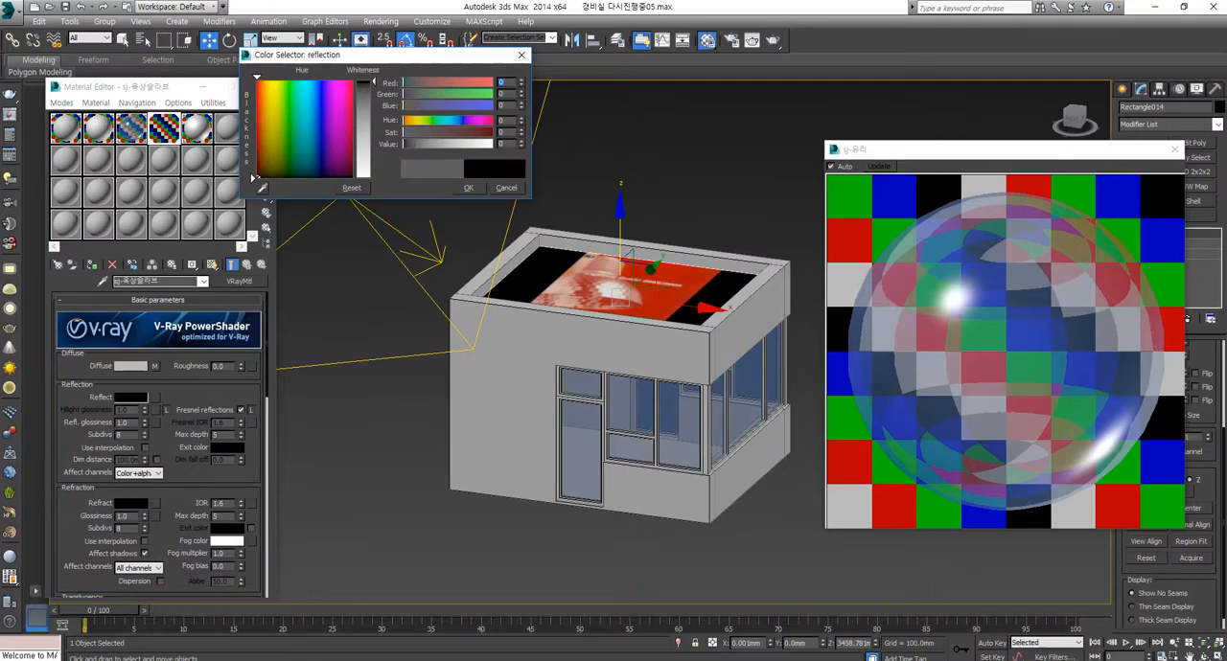
left_click(465, 188)
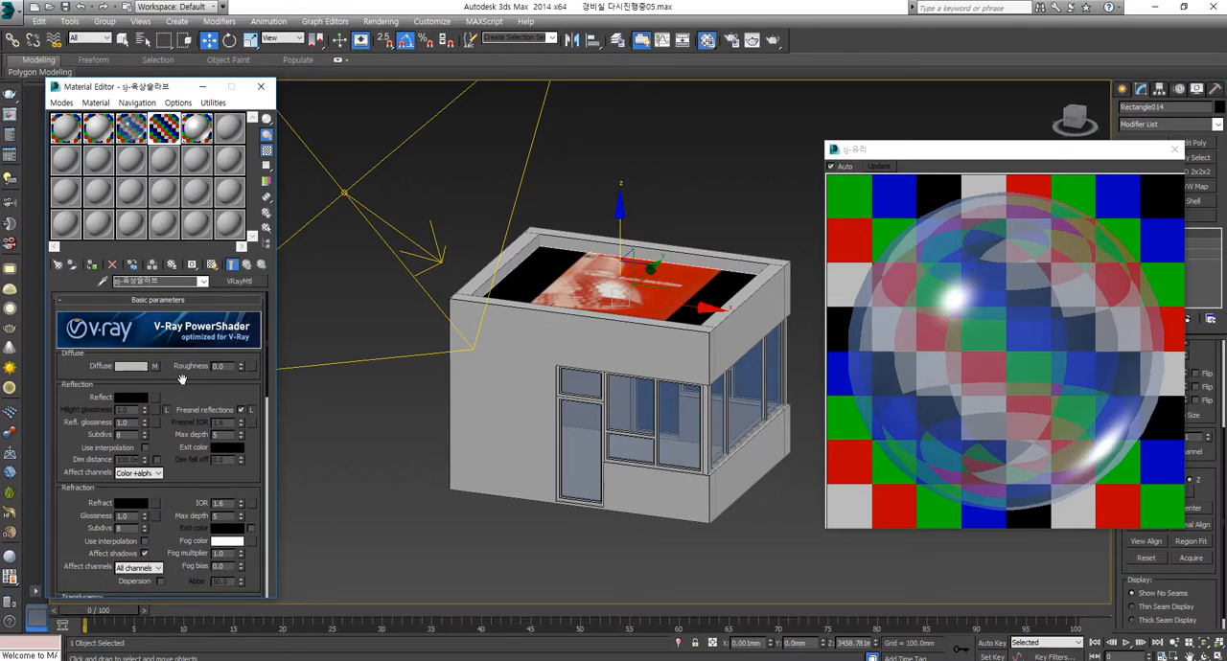
Step: Select the front and side walls in turn, view the guardhouse from above, and move the glass preview clear of the modifier settings
left_click(513, 357)
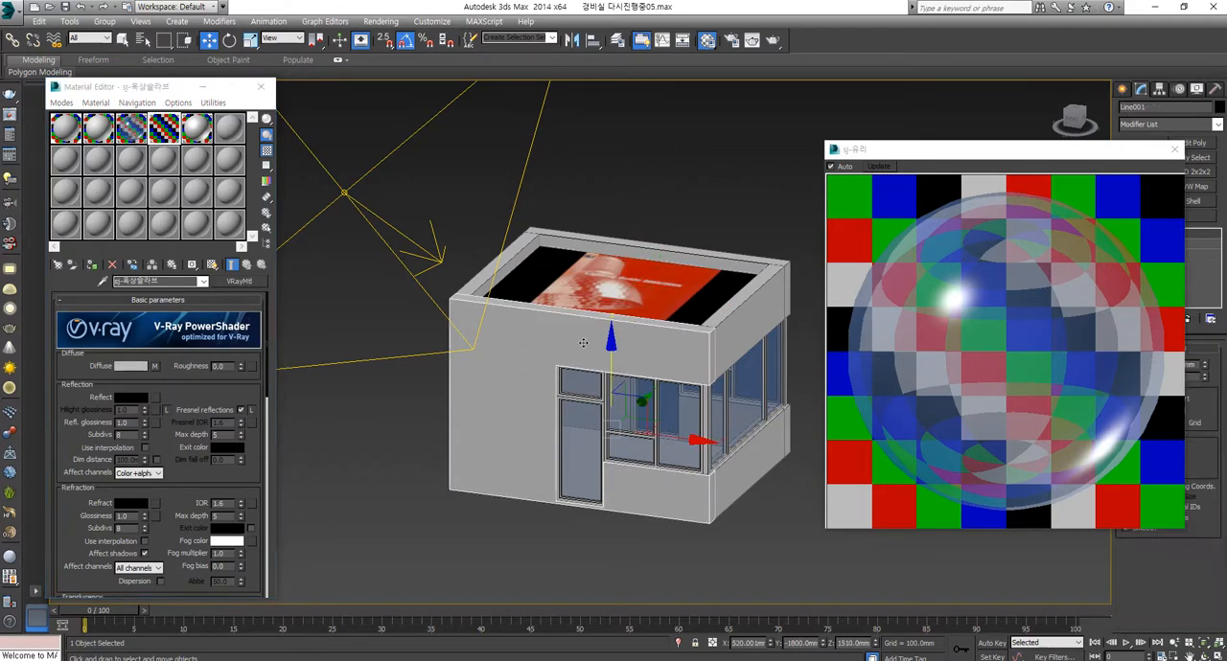
left_click(740, 476)
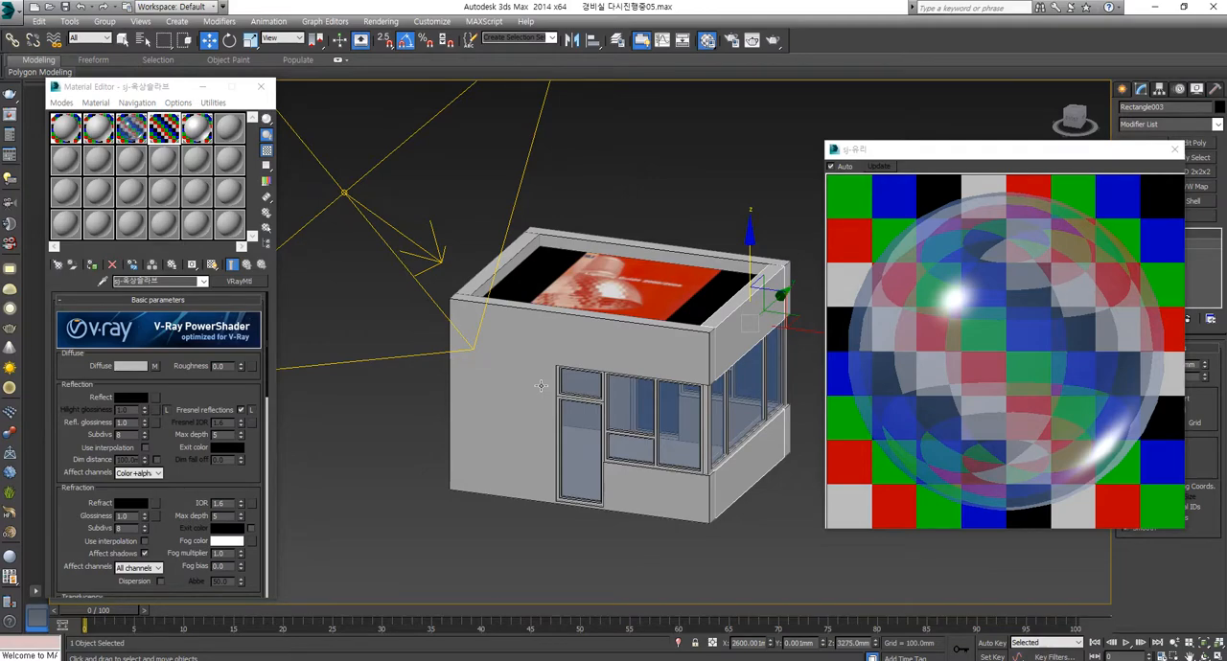
middle_click_drag(540, 385, 489, 387)
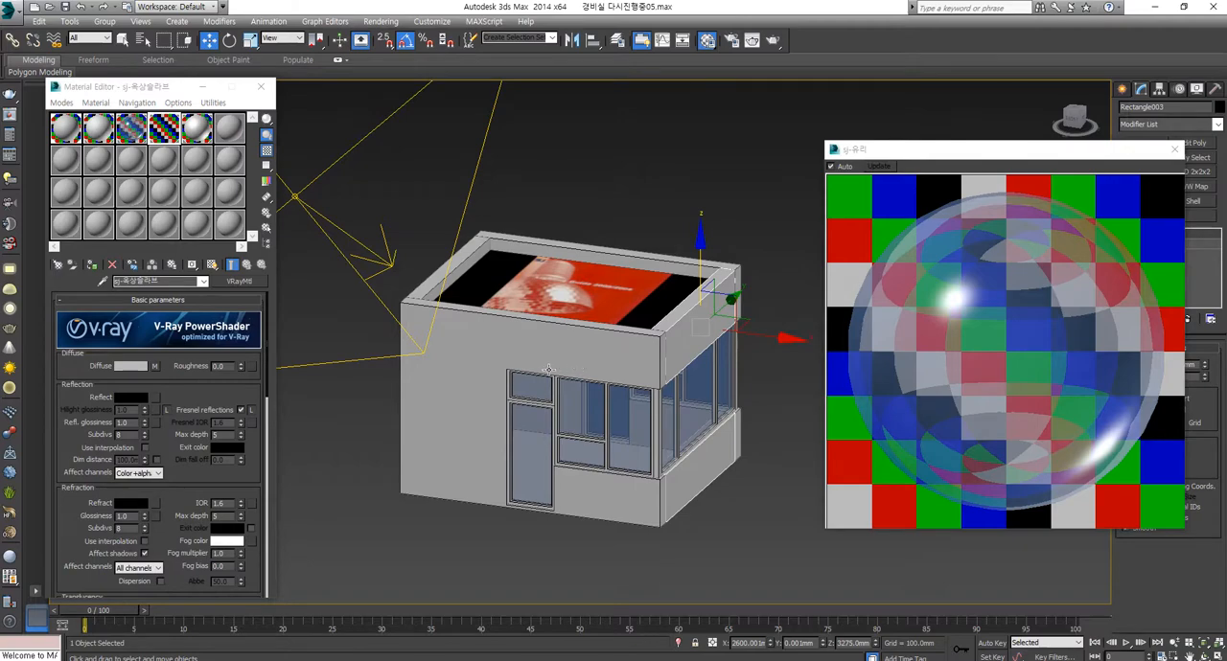
scroll(493, 385, "down", 5)
scroll(484, 391, "up", 2)
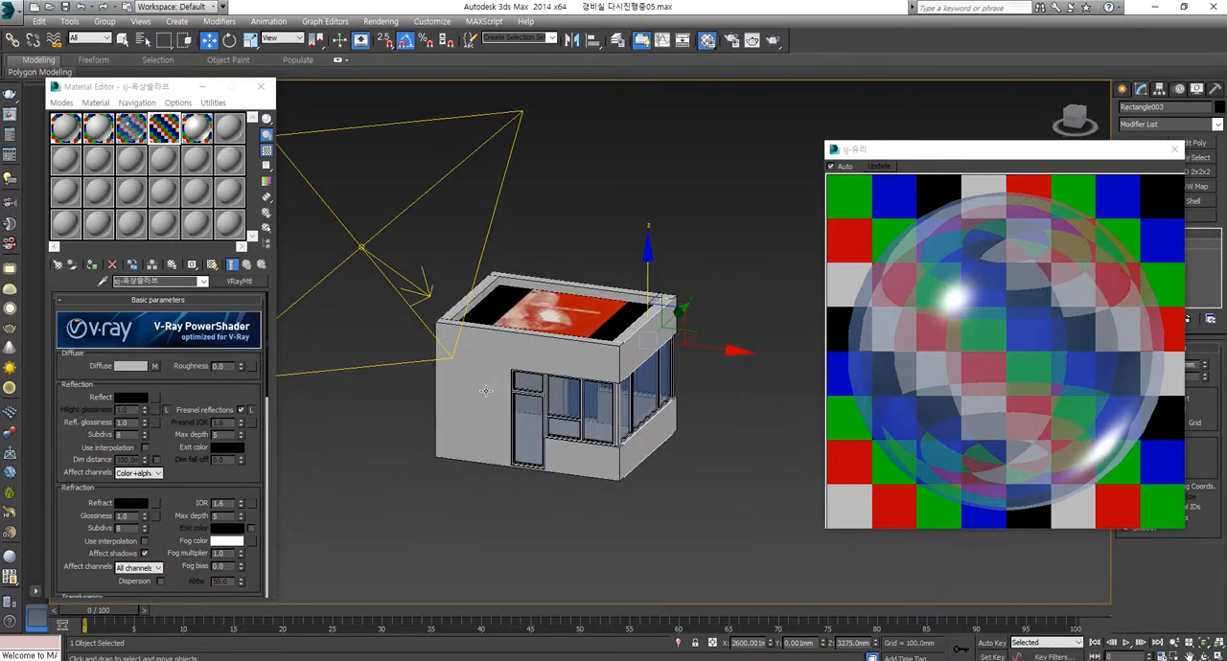
scroll(485, 391, "down", 2)
scroll(400, 370, "up", 10)
scroll(437, 382, "down", 10)
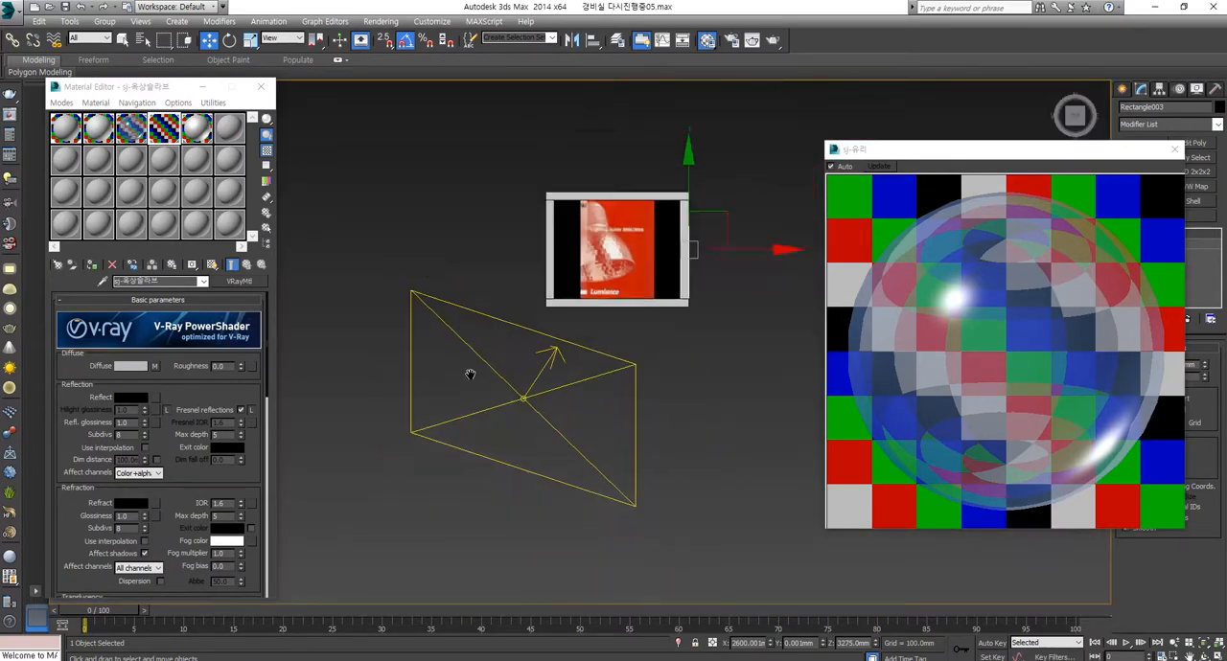
left_click_drag(1096, 158, 941, 404)
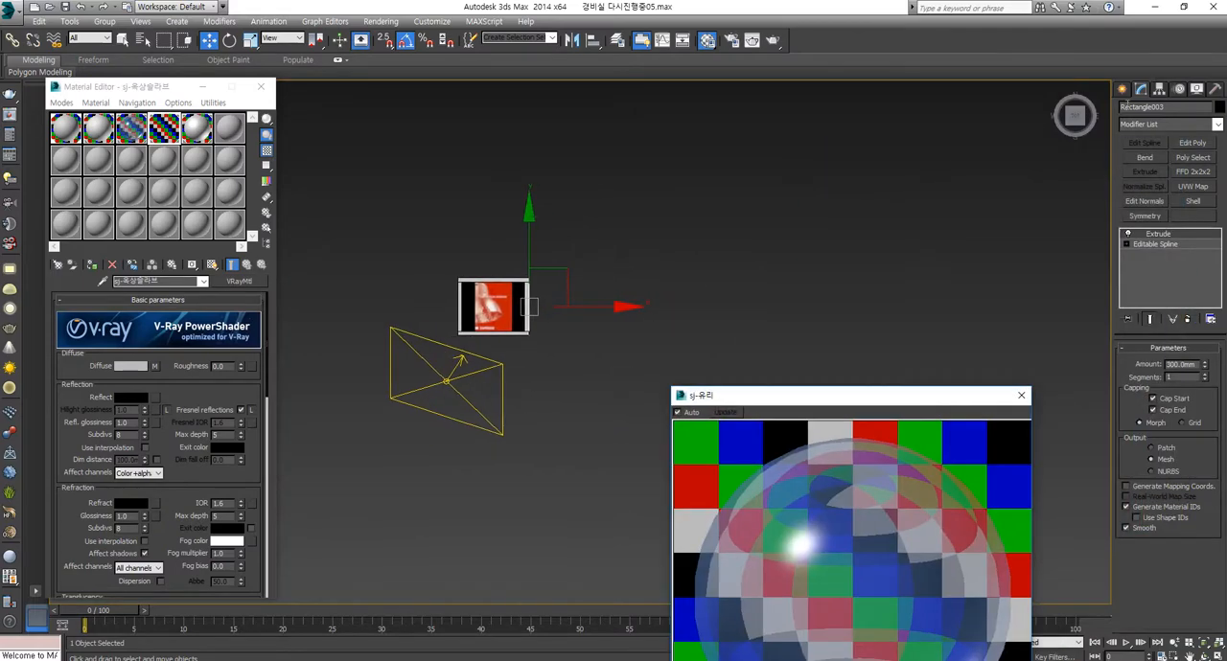
Step: In the right view, draw a plane about 9064 mm long and 20743 mm wide covering the guardhouse
left_click(1121, 89)
middle_click_drag(622, 326, 554, 355)
key("alt+w")
middle_click(820, 191)
key("alt+w")
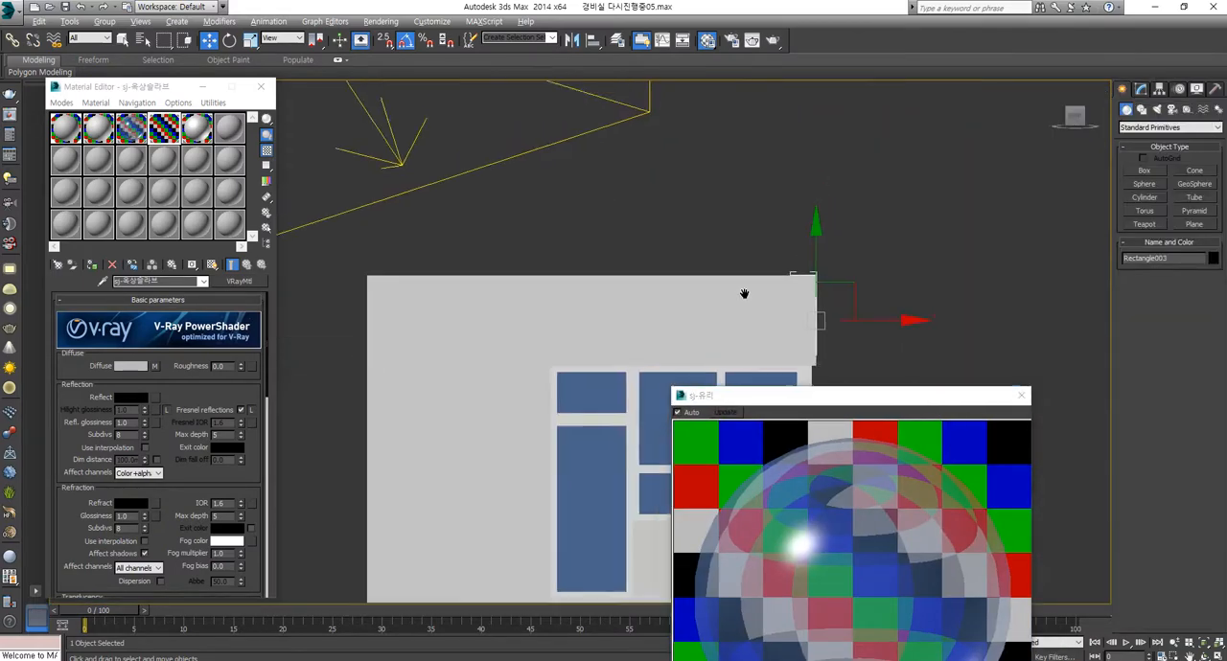
scroll(739, 288, "down", 8)
middle_click_drag(597, 252, 665, 204)
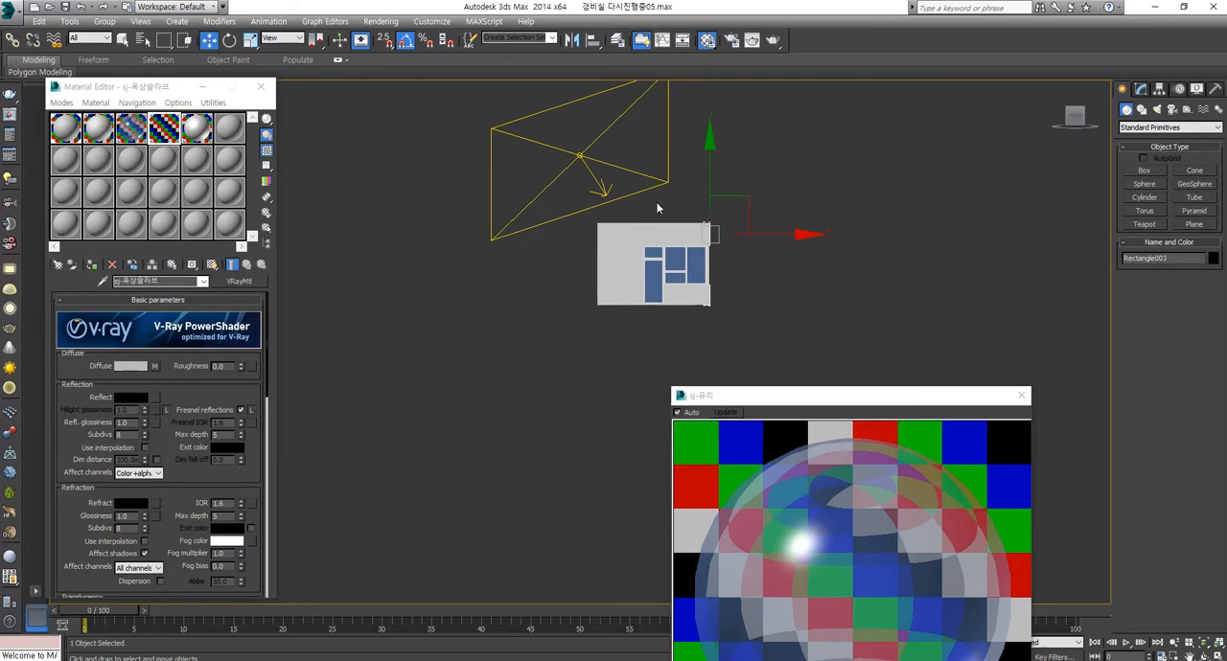
key("l")
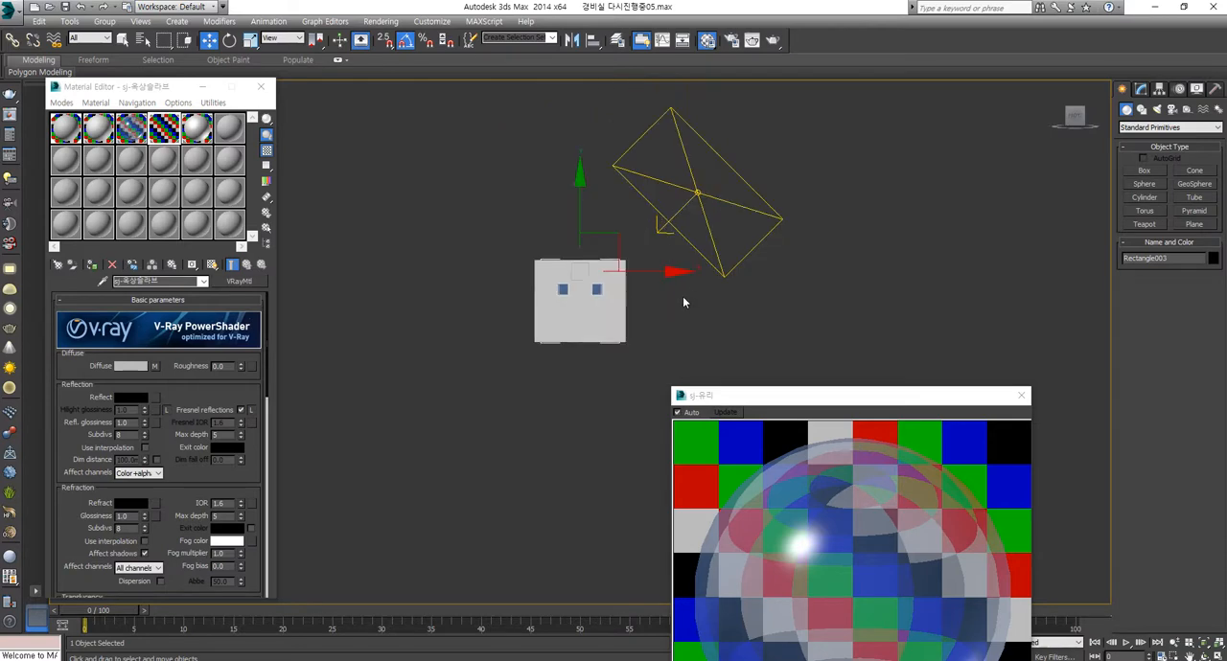
key("v")
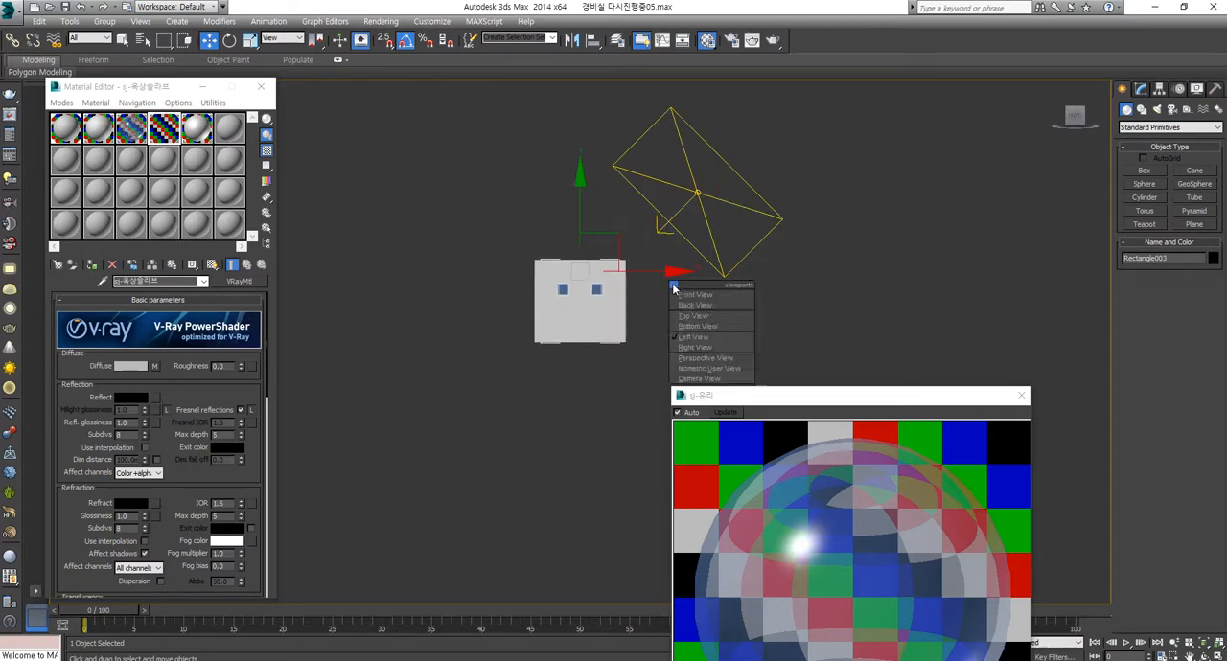
left_click(698, 351)
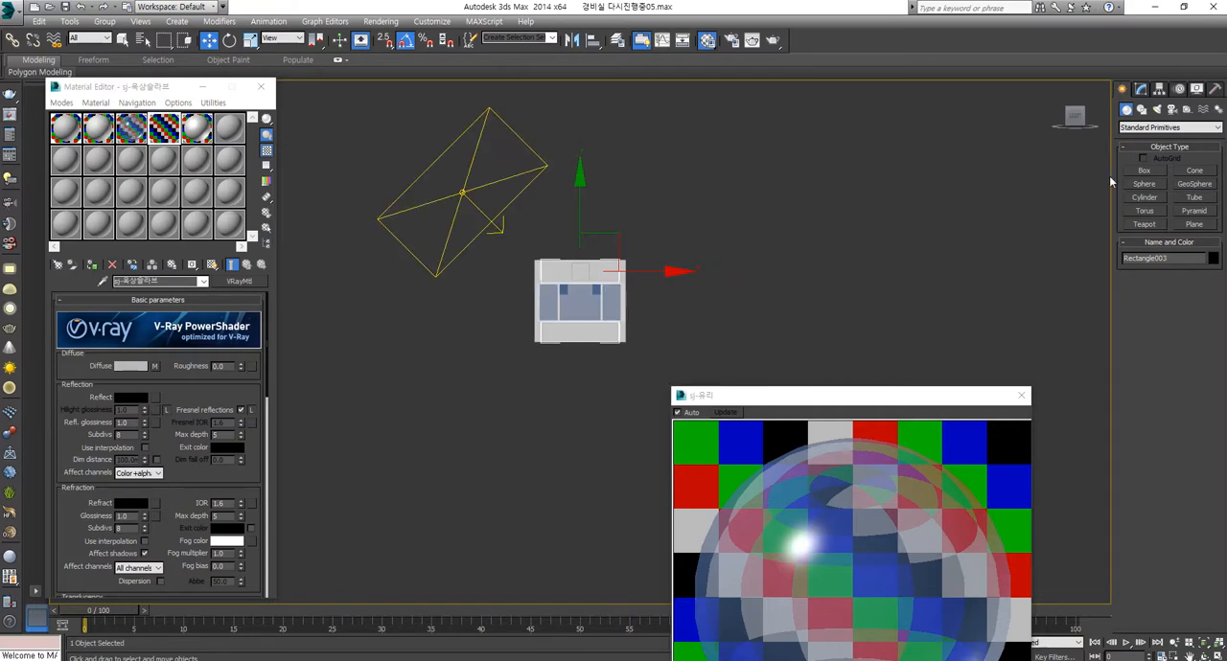
left_click(1185, 223)
left_click_drag(437, 204, 887, 400)
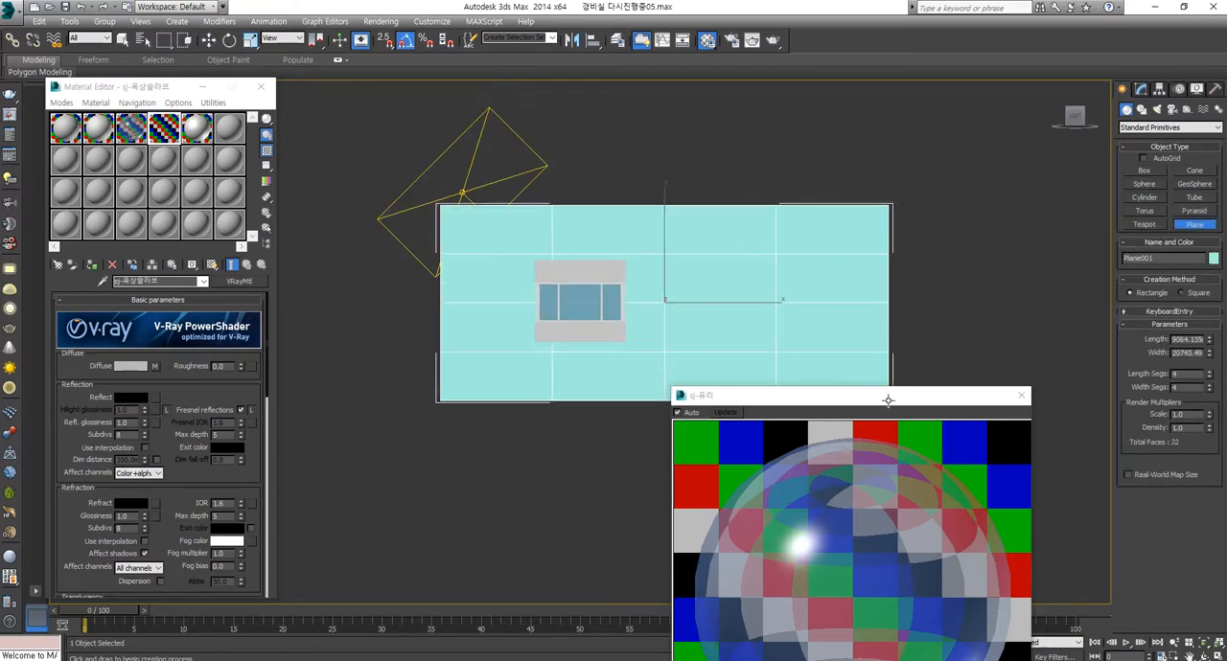
middle_click_drag(888, 400, 888, 359)
Step: Set the plane's length segments to 1 and its width segments to 180
left_click_drag(1210, 375, 1186, 285)
left_click_drag(1210, 389, 1187, 192)
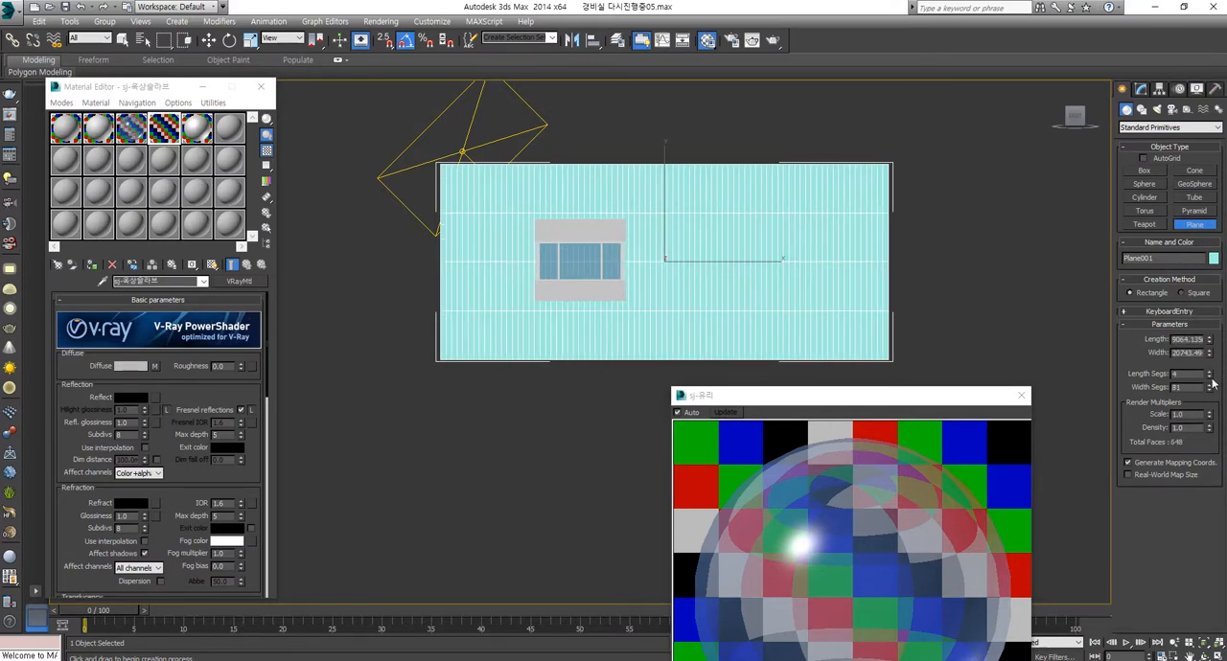
left_click_drag(1213, 384, 1222, 441)
left_click_drag(1208, 388, 1196, 305)
Step: In the top view, move the upright plane off the guardhouse to stand in front of its glazed side
key("t")
scroll(570, 310, "down", 1)
middle_click_drag(509, 259, 556, 313)
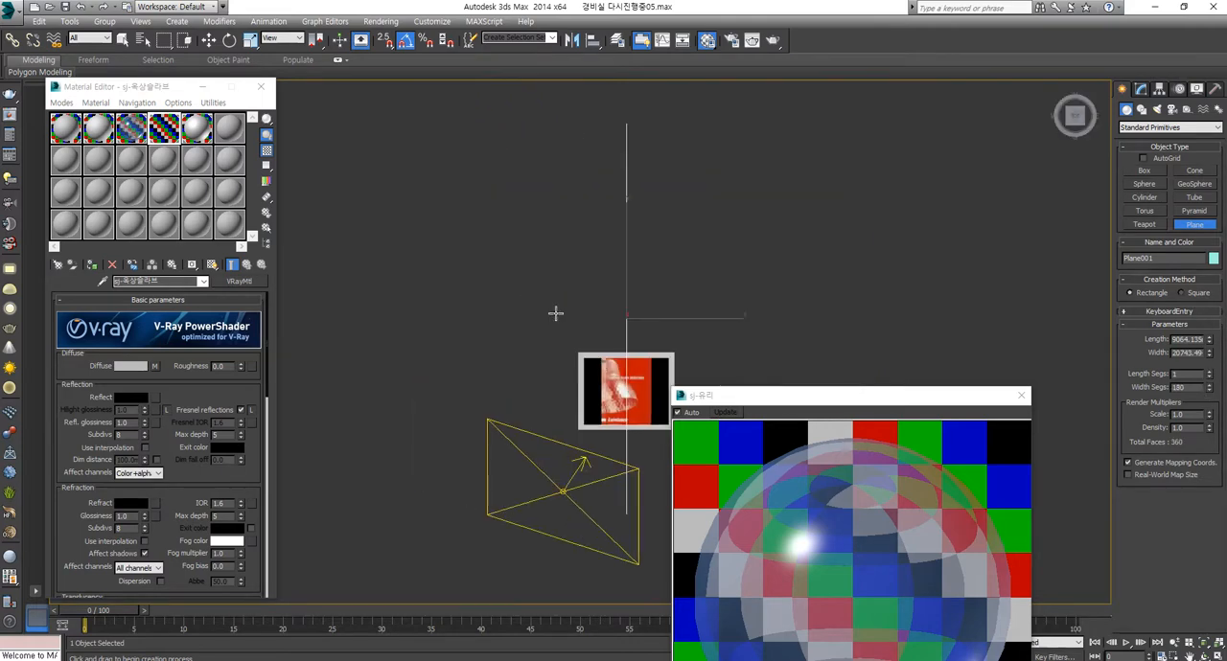
middle_click_drag(643, 274, 495, 296)
key("w")
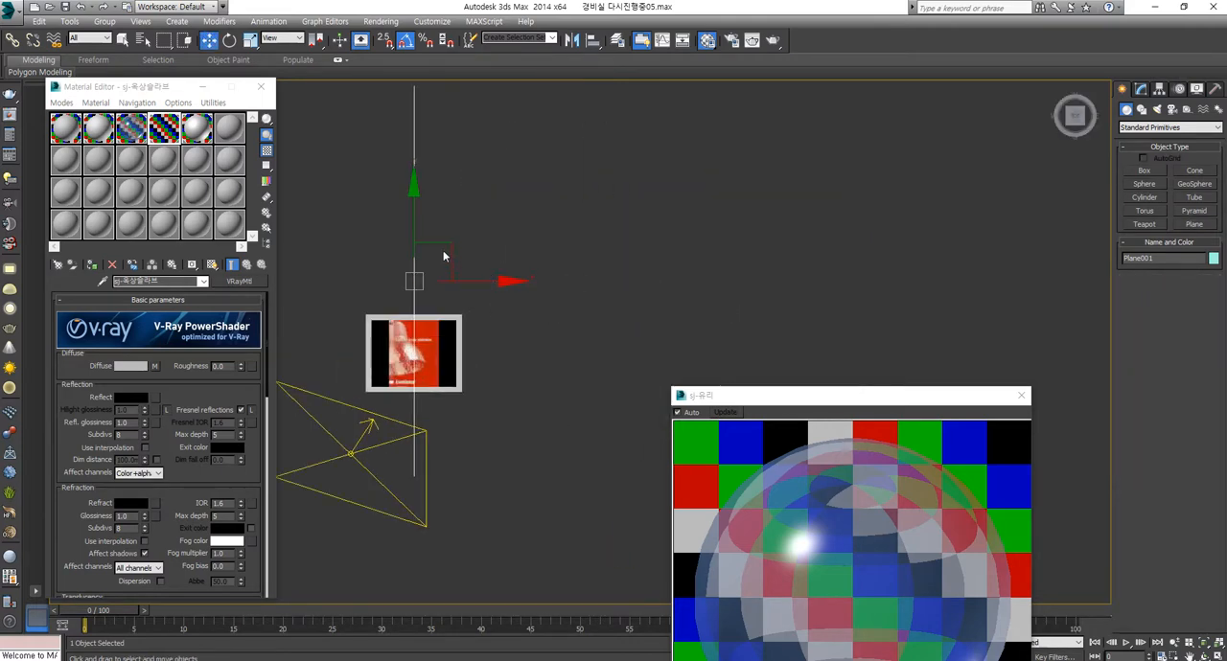
left_click_drag(444, 255, 624, 303)
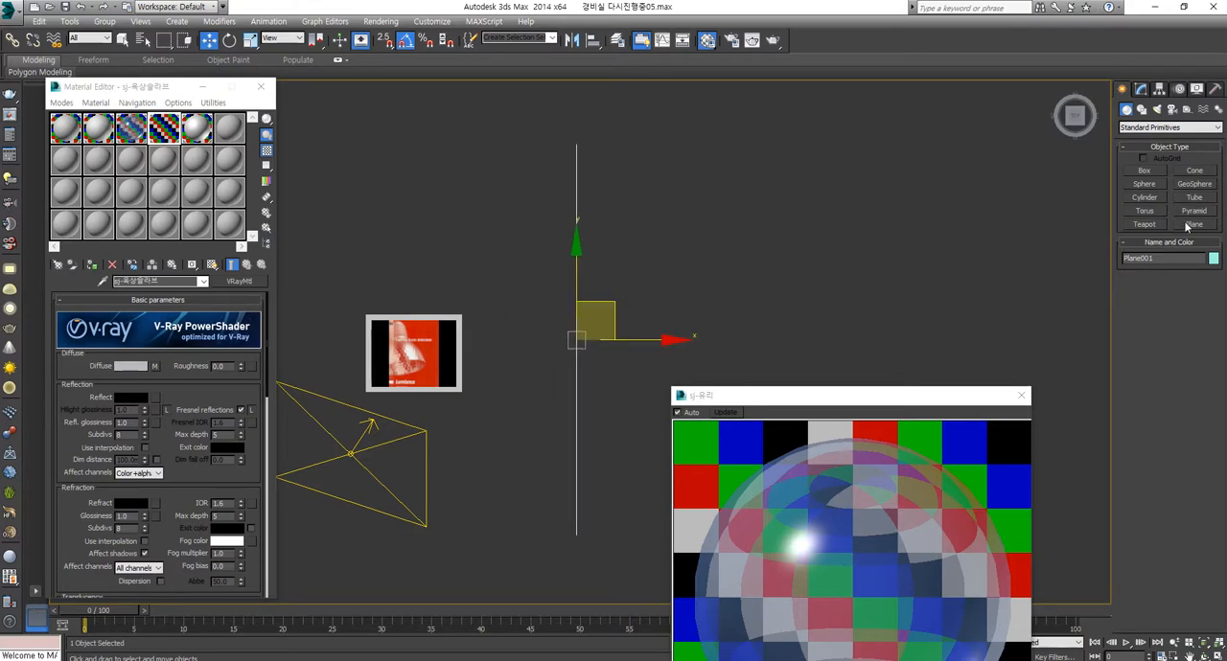
Step: Add a Bend modifier to the plane and try different direction values with the Y and X bend axes
left_click(1140, 88)
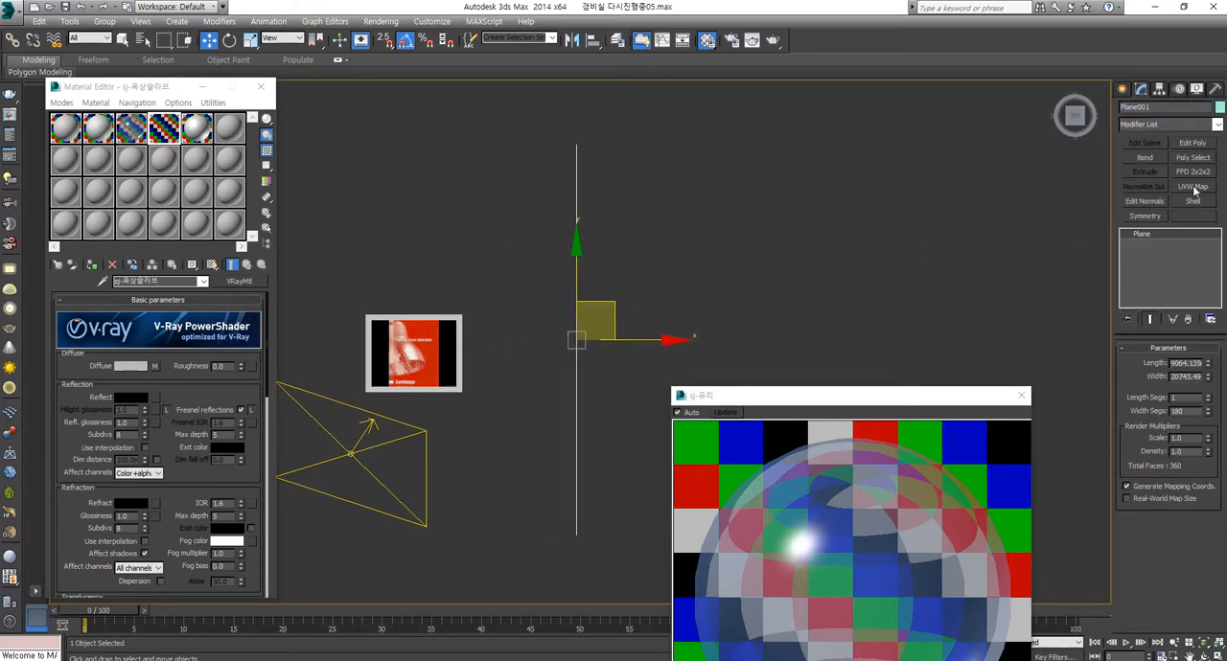
left_click(1147, 157)
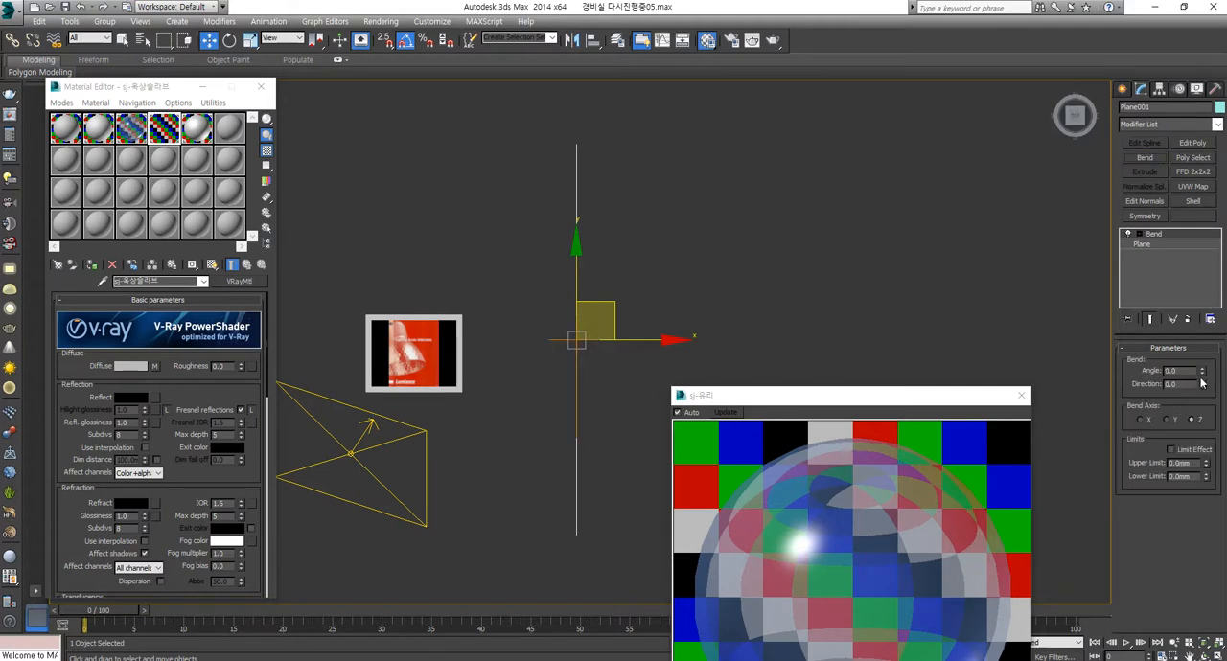
left_click_drag(1201, 385, 1187, 270)
left_click(1166, 420)
left_click_drag(1203, 384, 1166, 56)
left_click(1150, 421)
middle_click_drag(558, 395, 459, 274, "alt")
left_click_drag(794, 402, 359, 660)
middle_click_drag(574, 535, 697, 436, "alt")
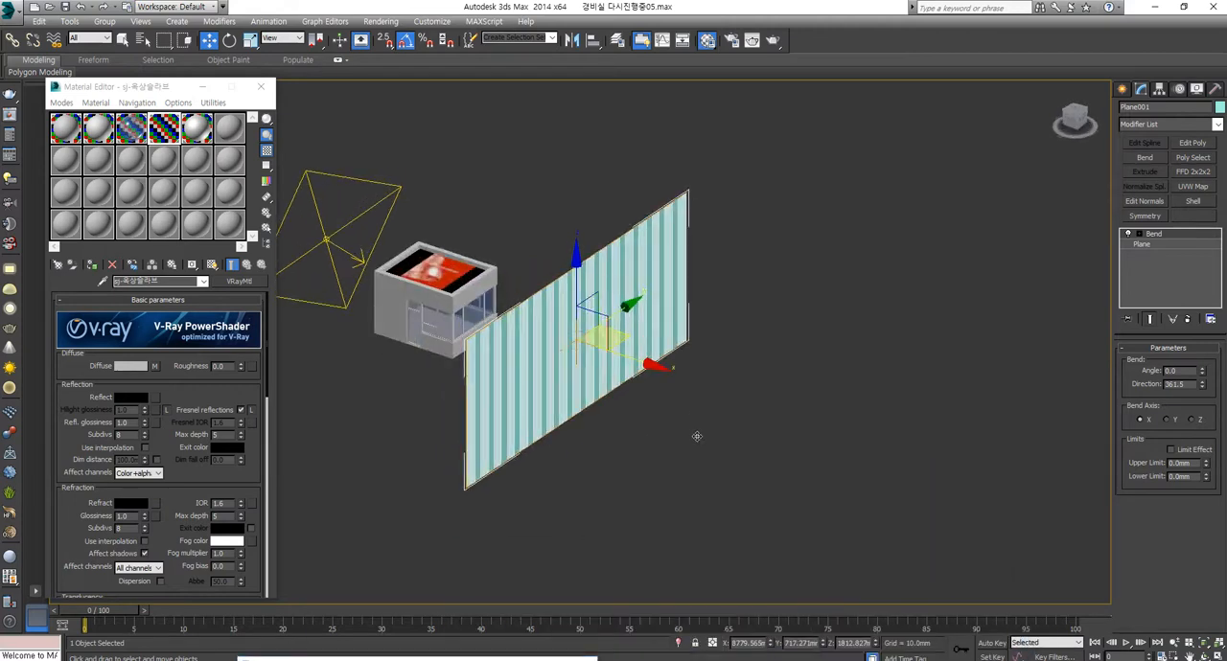
Step: Try bending the plane along the Z axis and reset the bend angle to 0
left_click(1192, 420)
left_click_drag(1201, 371, 1185, 264)
left_click_drag(1192, 371, 523, 347)
type("0")
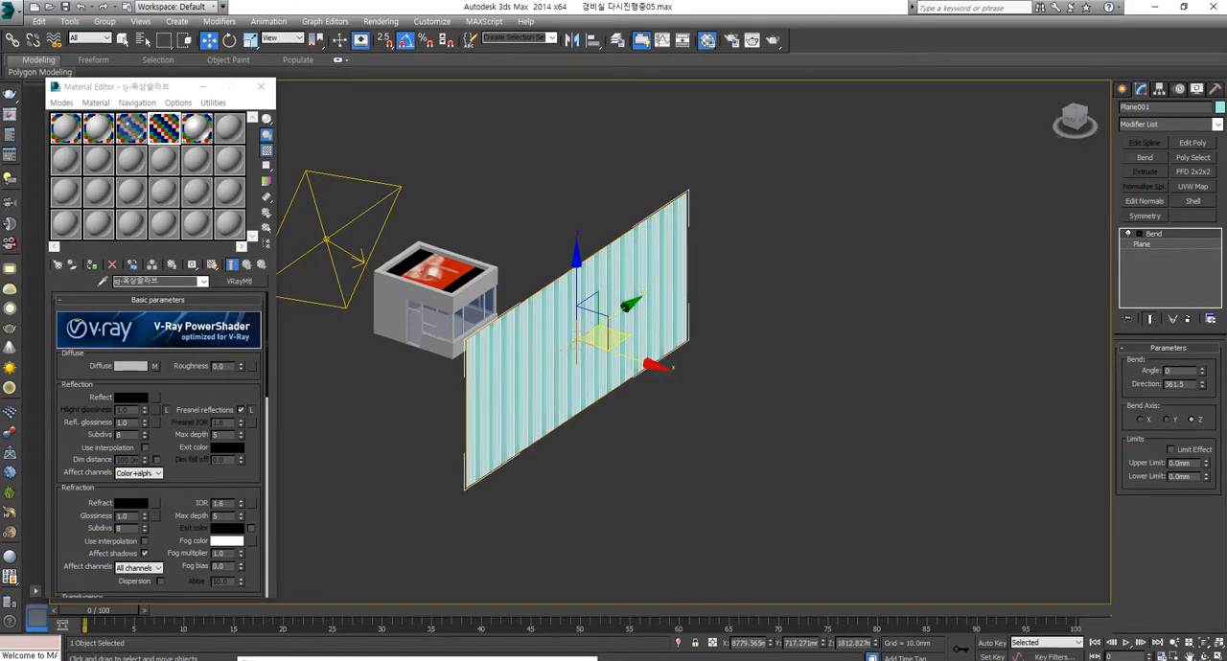
key("Return")
Step: Bend the plane along the X axis with direction 0 and angle 126 so that it curves around the guardhouse
left_click_drag(1201, 384, 991, 349)
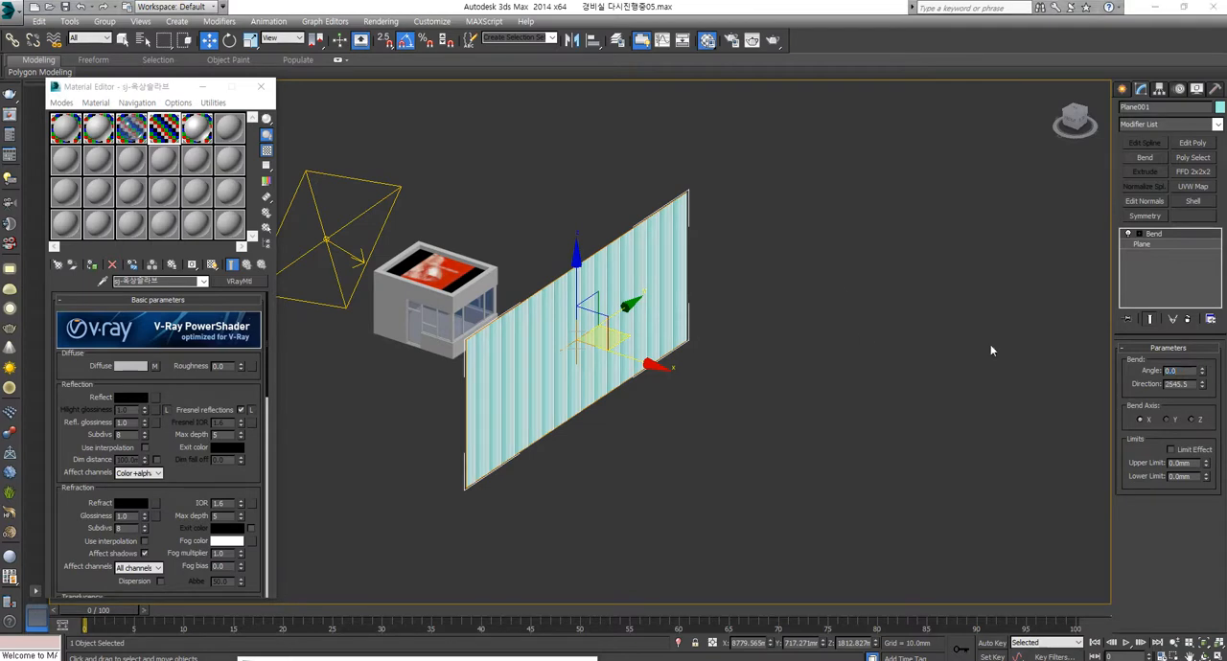
left_click(1191, 384)
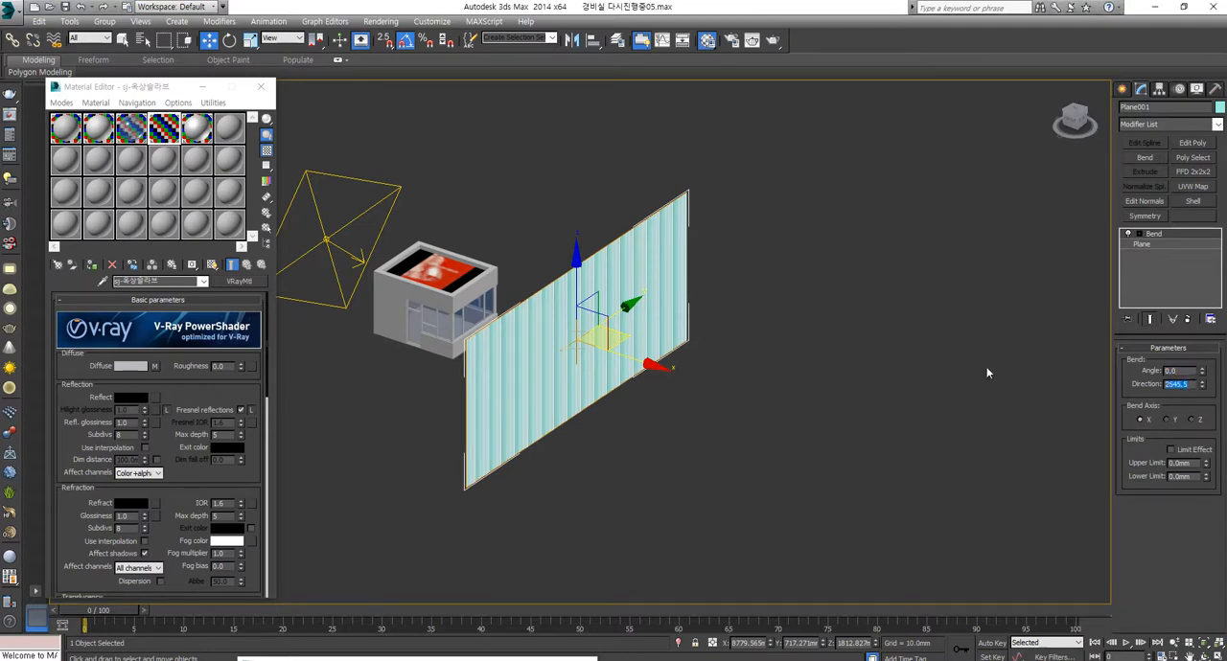
type("0")
key("Return")
left_click_drag(1201, 371, 1145, 205)
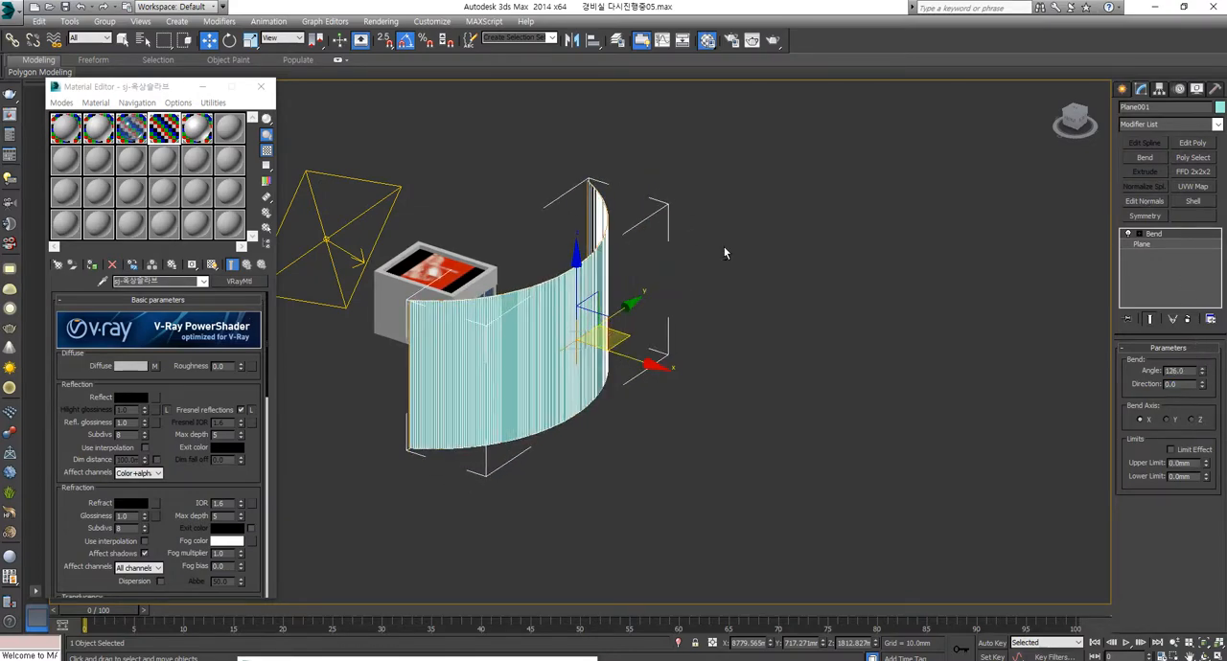
Step: Move the curved plane farther away from the guardhouse along its X axis, to an X position of about 14773 mm
middle_click_drag(726, 252, 896, 255, "alt")
middle_click_drag(592, 314, 605, 330)
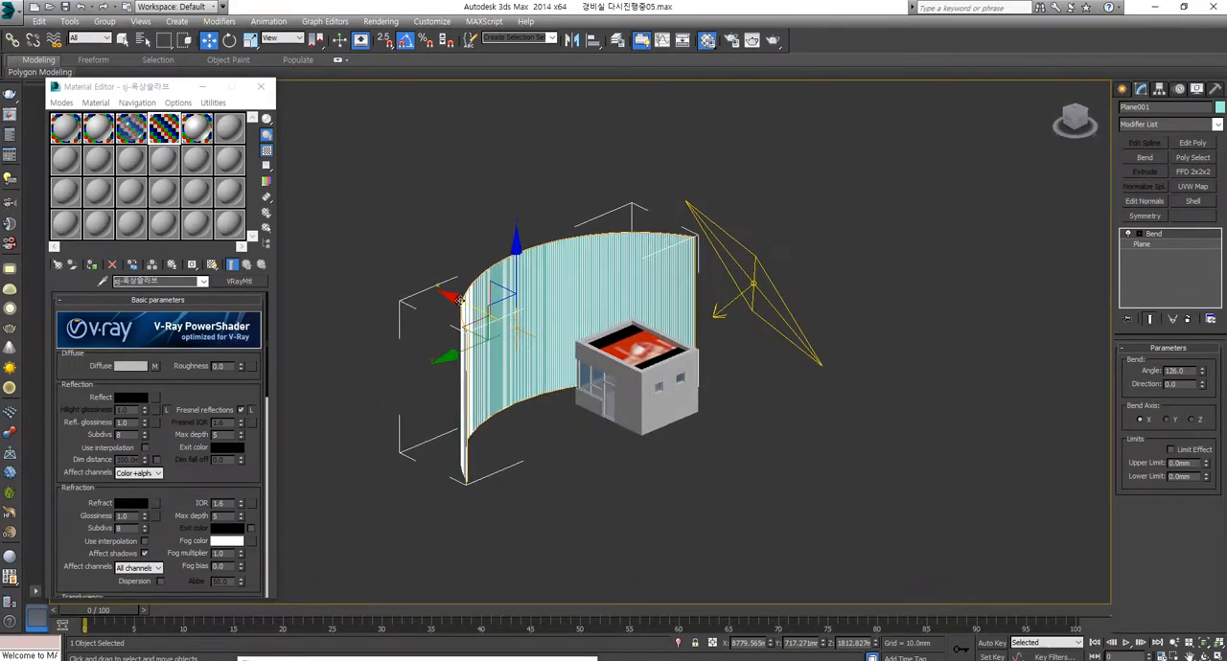
left_click_drag(462, 304, 386, 267)
middle_click_drag(386, 267, 373, 321, "alt")
Step: Pick the unused 06 - Default material and change its type from Standard to VRayMtl
left_click(197, 133)
left_click(230, 134)
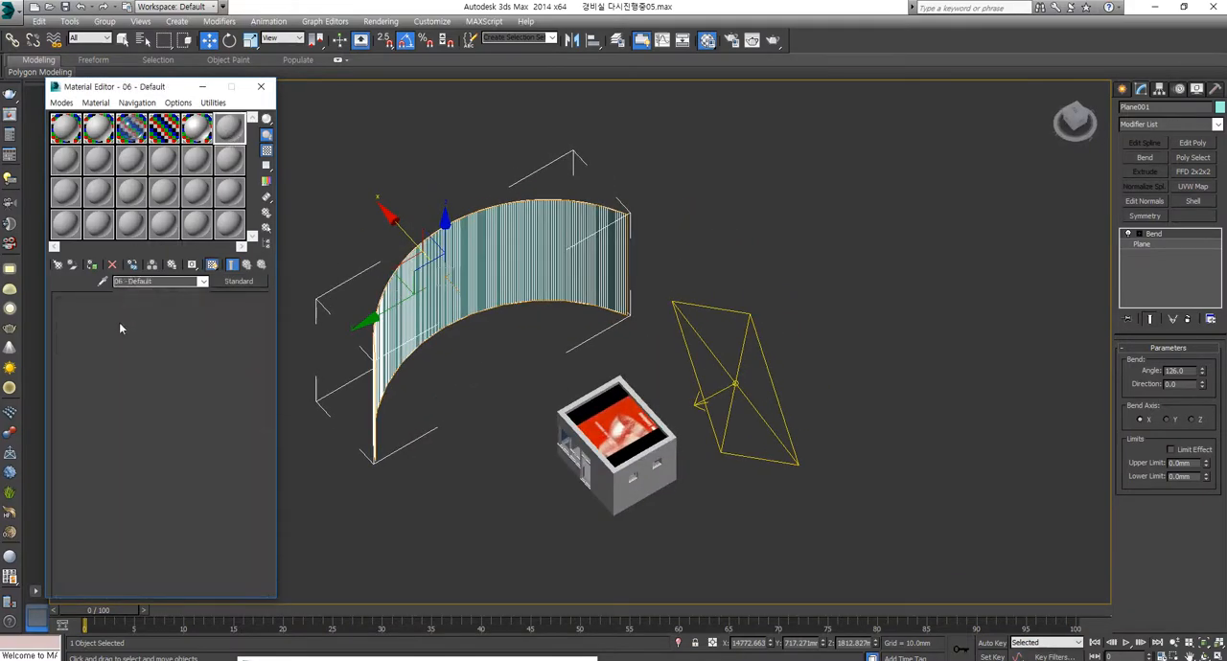
left_click(239, 281)
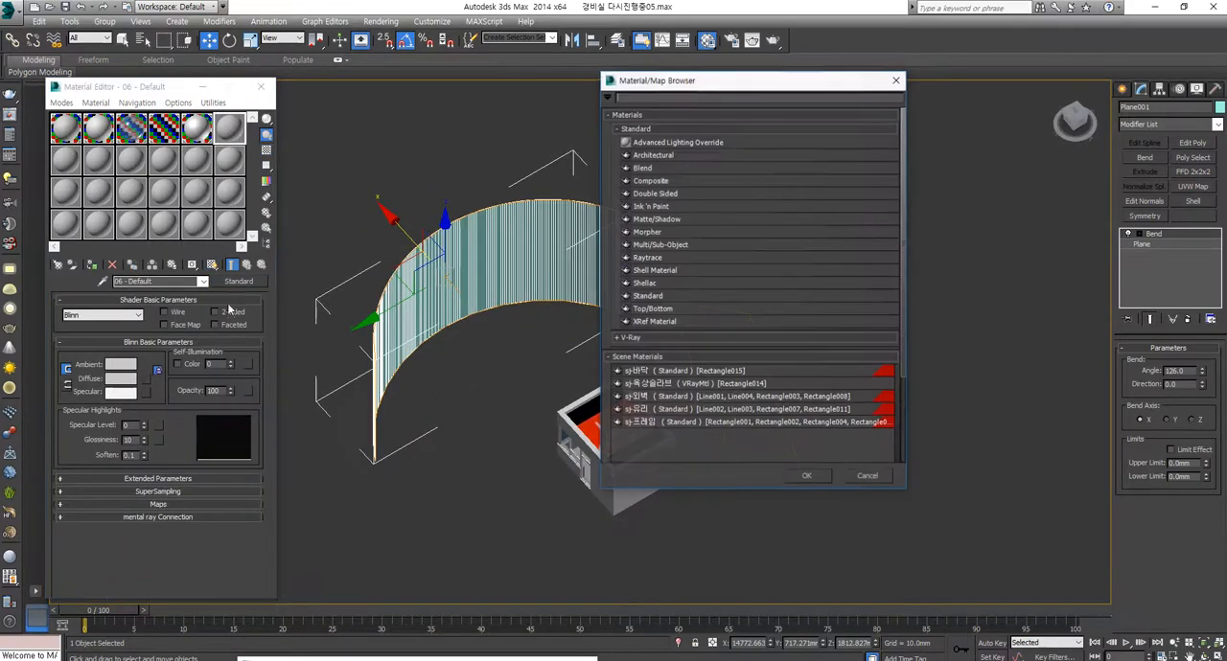
left_click(681, 337)
scroll(674, 377, "down", 1)
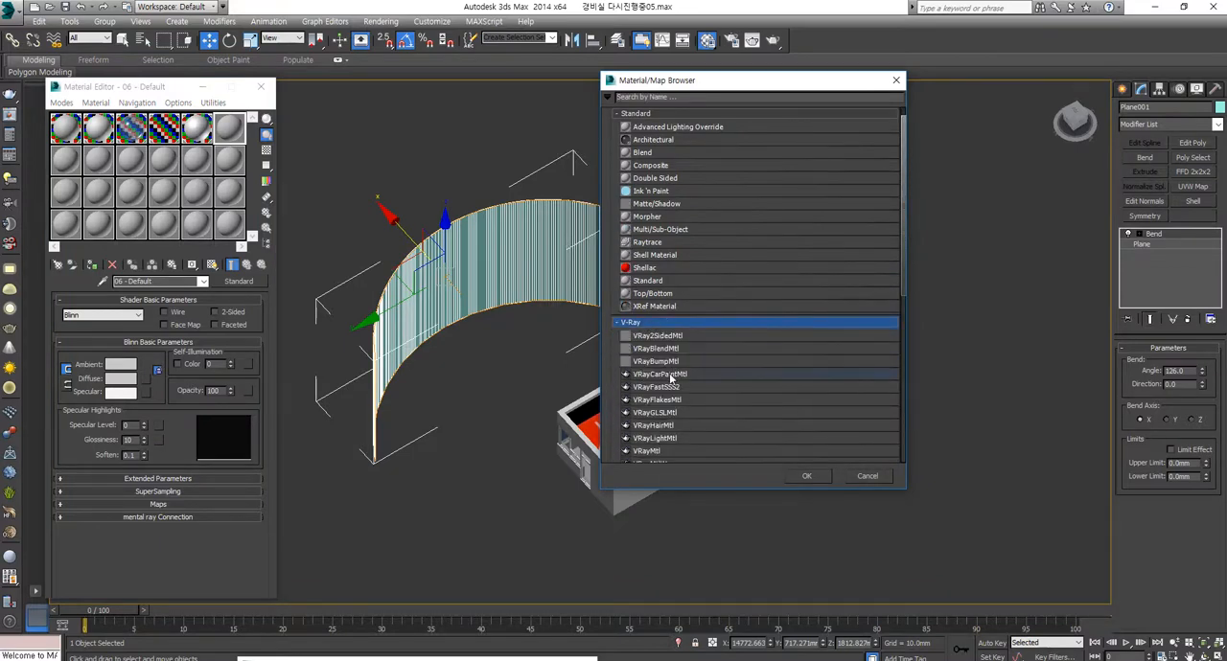
scroll(656, 393, "down", 1)
double_click(648, 436)
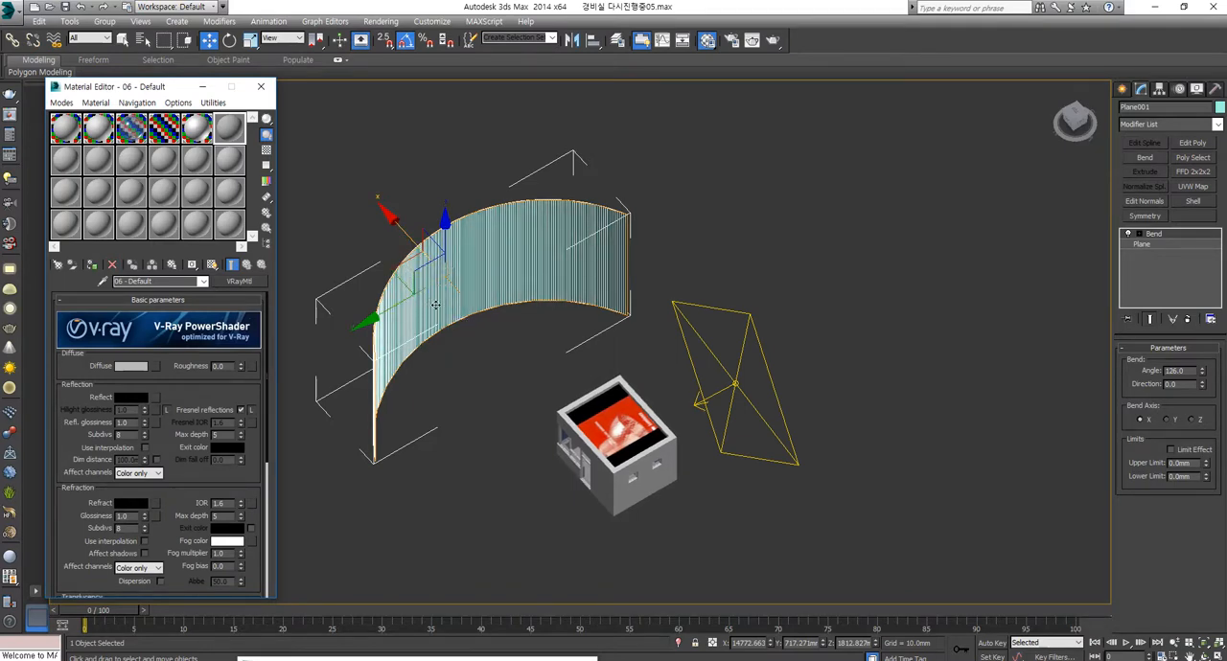
Step: Change the 06 - Default material's type to VRayLightMtl and select the V-Ray plane light for comparison
left_click(242, 282)
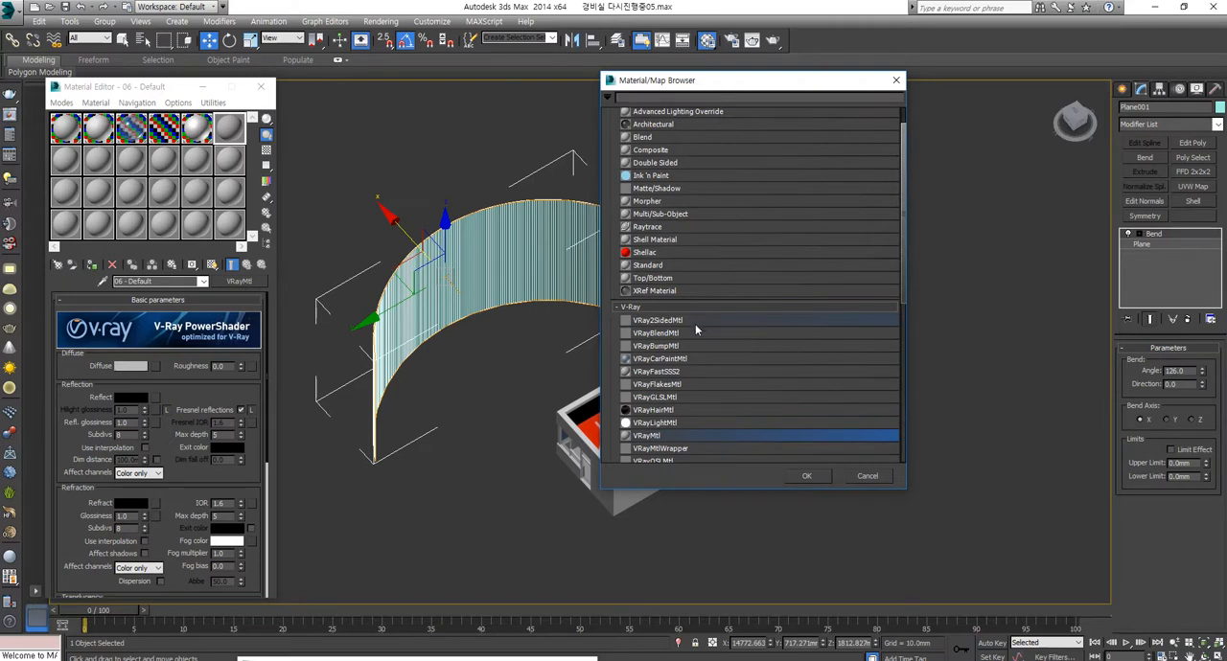
left_click(662, 425)
double_click(661, 426)
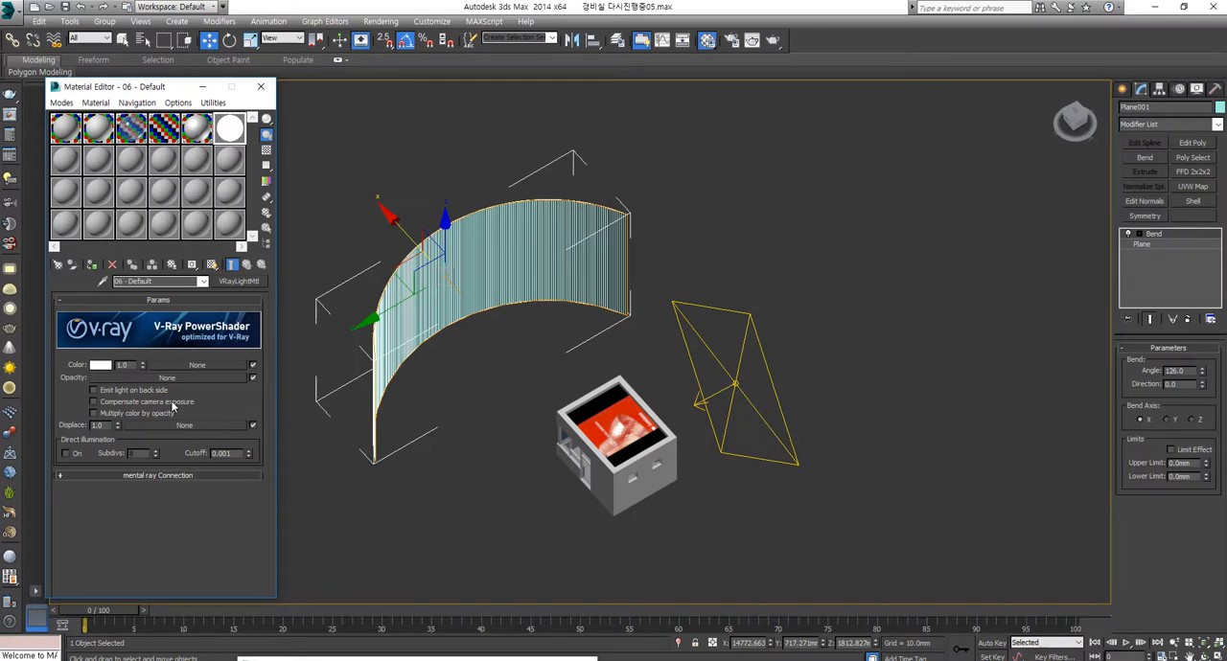
left_click(735, 383)
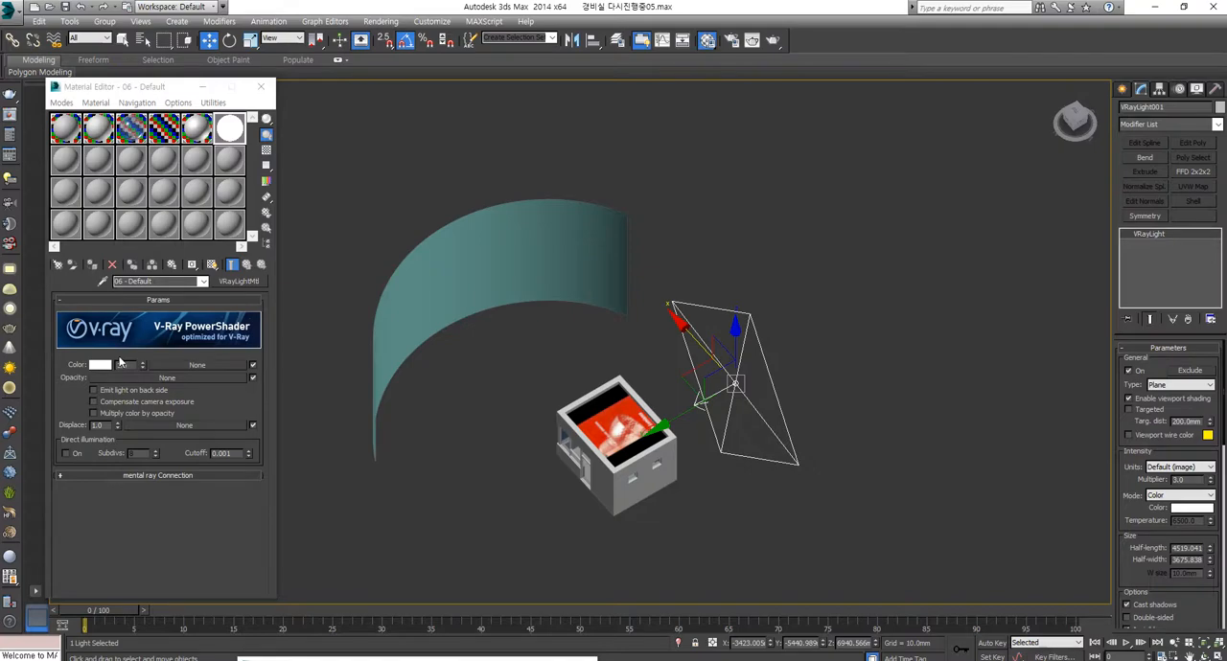
Step: Assign a Bitmap map to the light material's Color, choosing 산_들_논_밭0086 copy.jpg from the 배경 folder
left_click(188, 377)
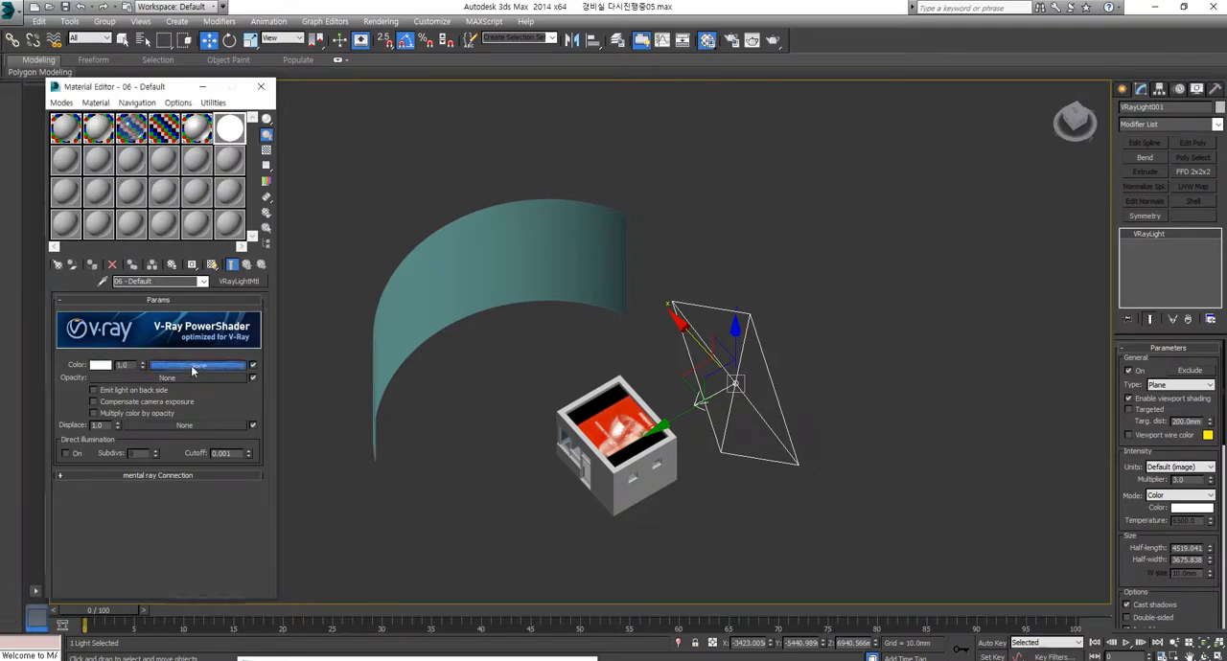
double_click(645, 113)
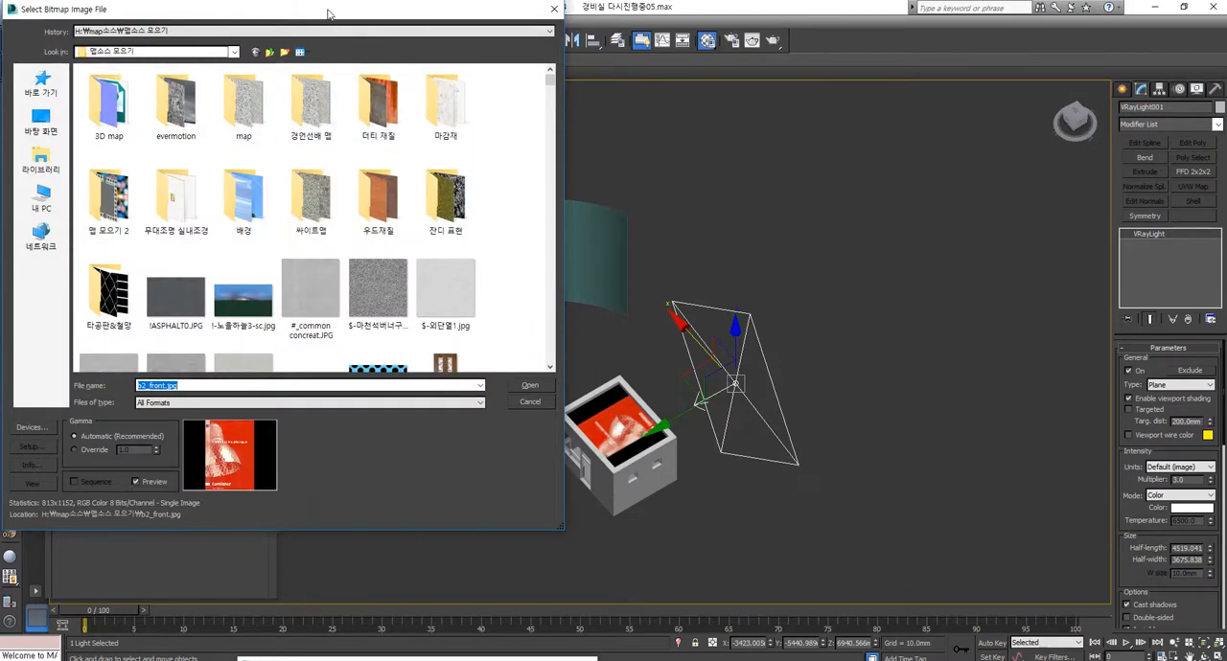
double_click(243, 209)
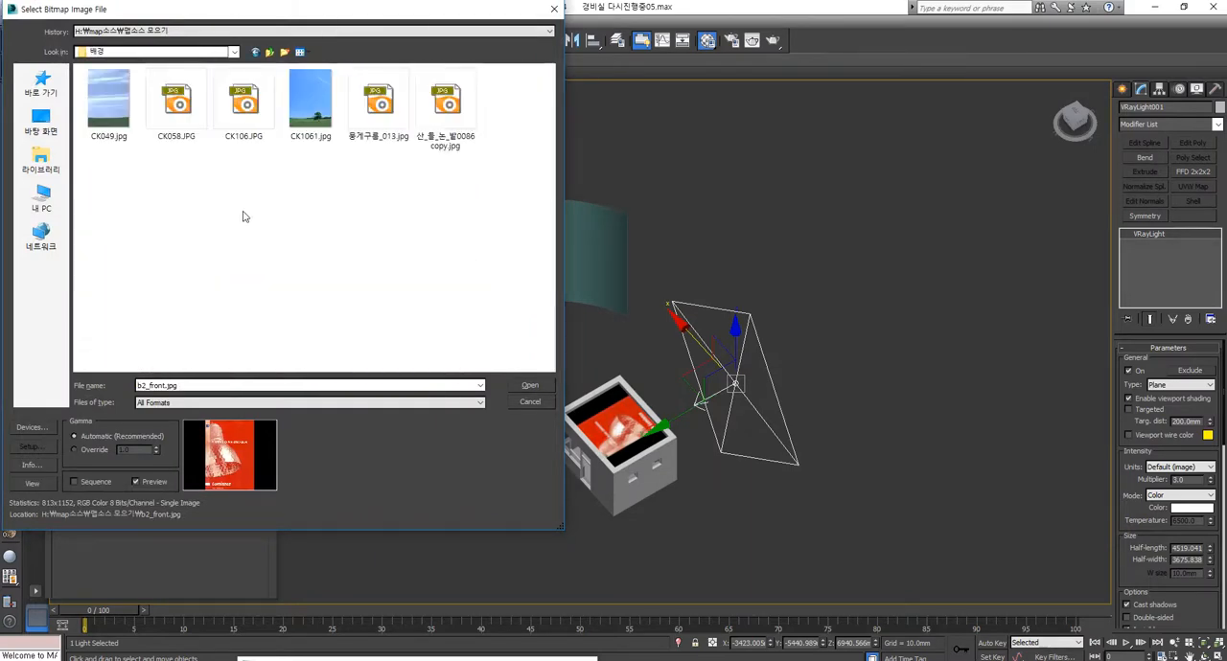
left_click(443, 96)
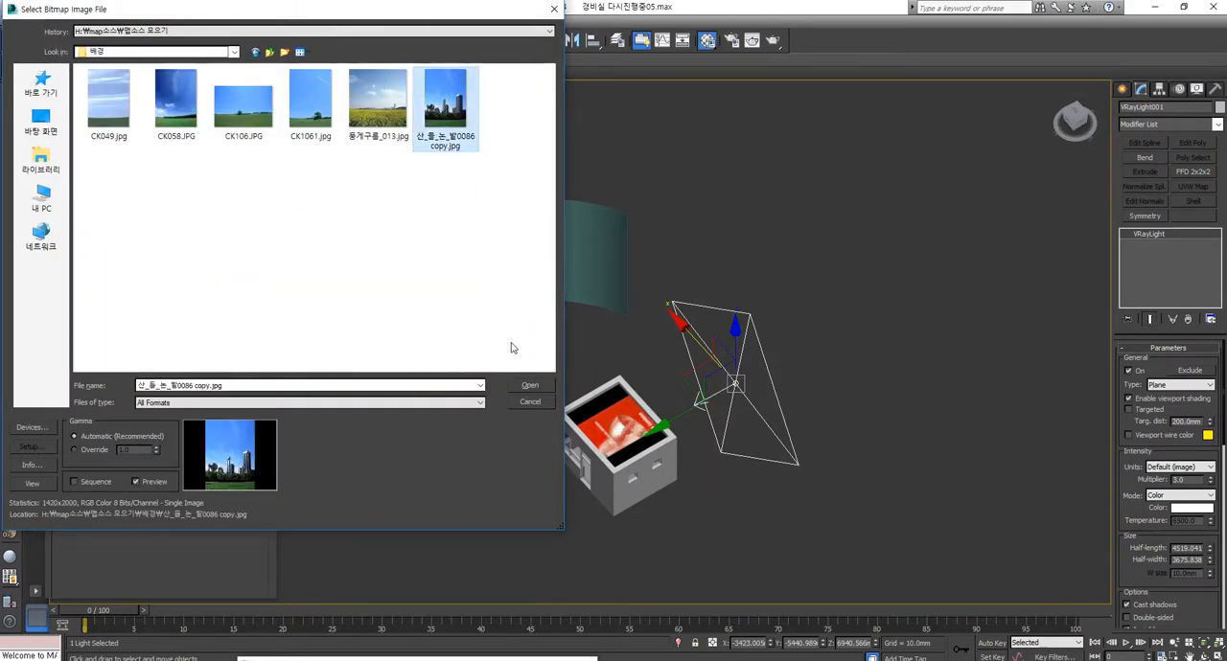
left_click(528, 388)
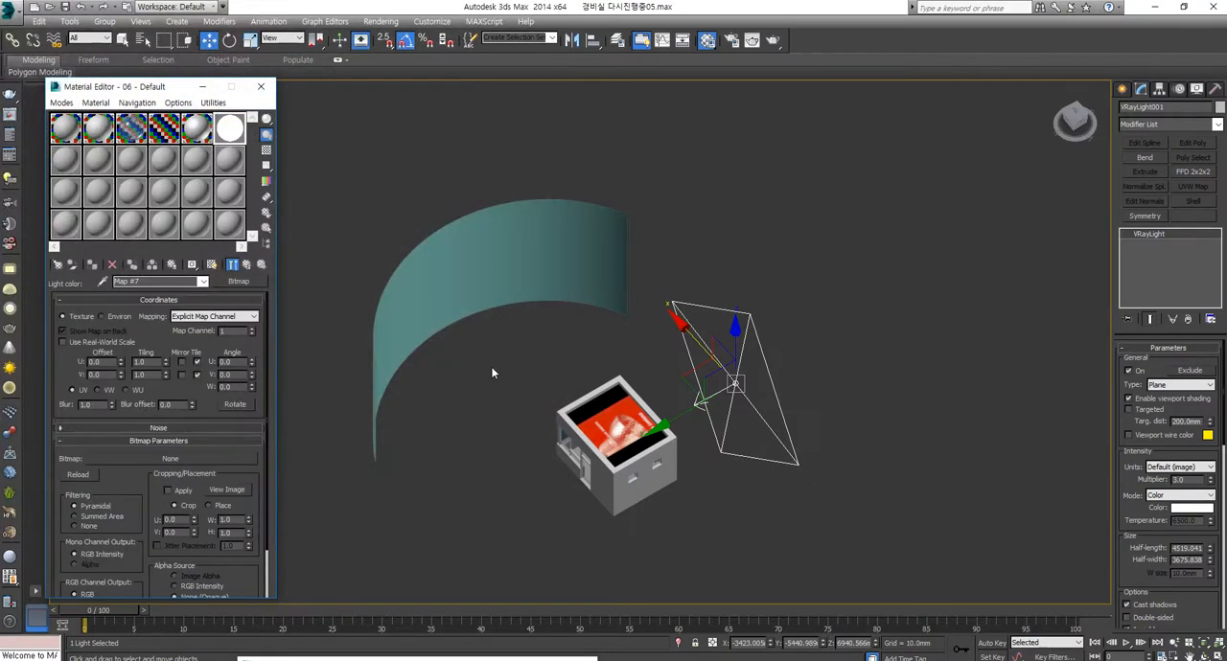
Step: Load 산_들_논_밭0086 copy.jpg from the 배경 folder into the light material's empty Bitmap map
left_click(209, 459)
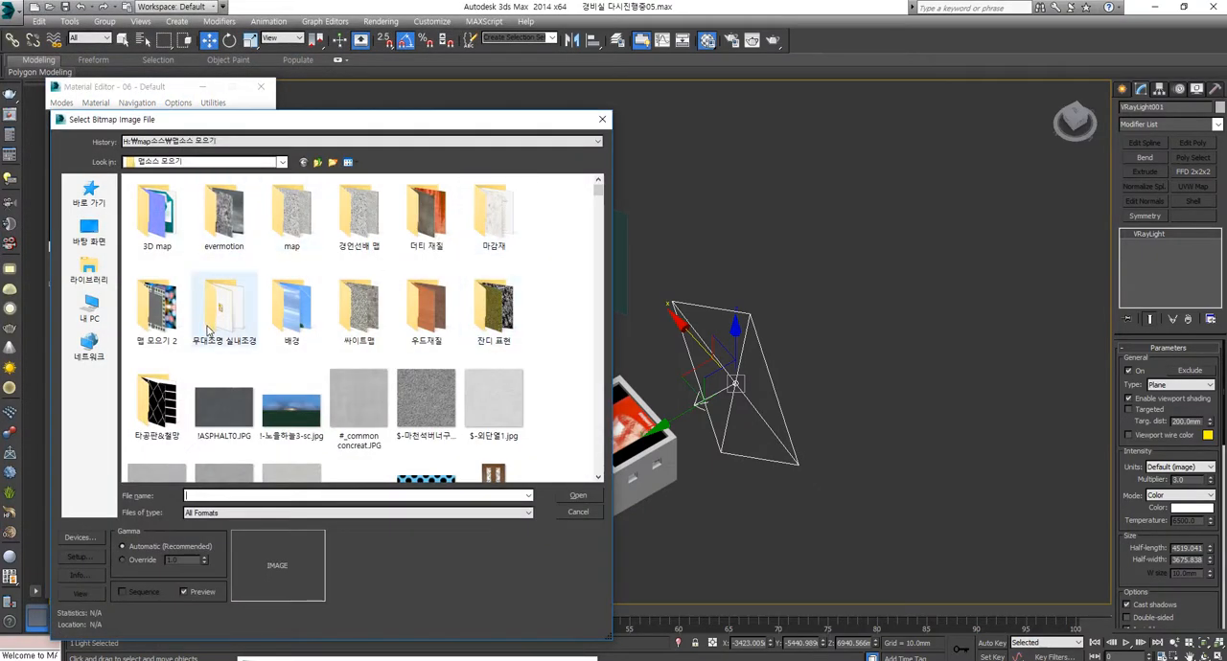
left_click(305, 320)
double_click(286, 313)
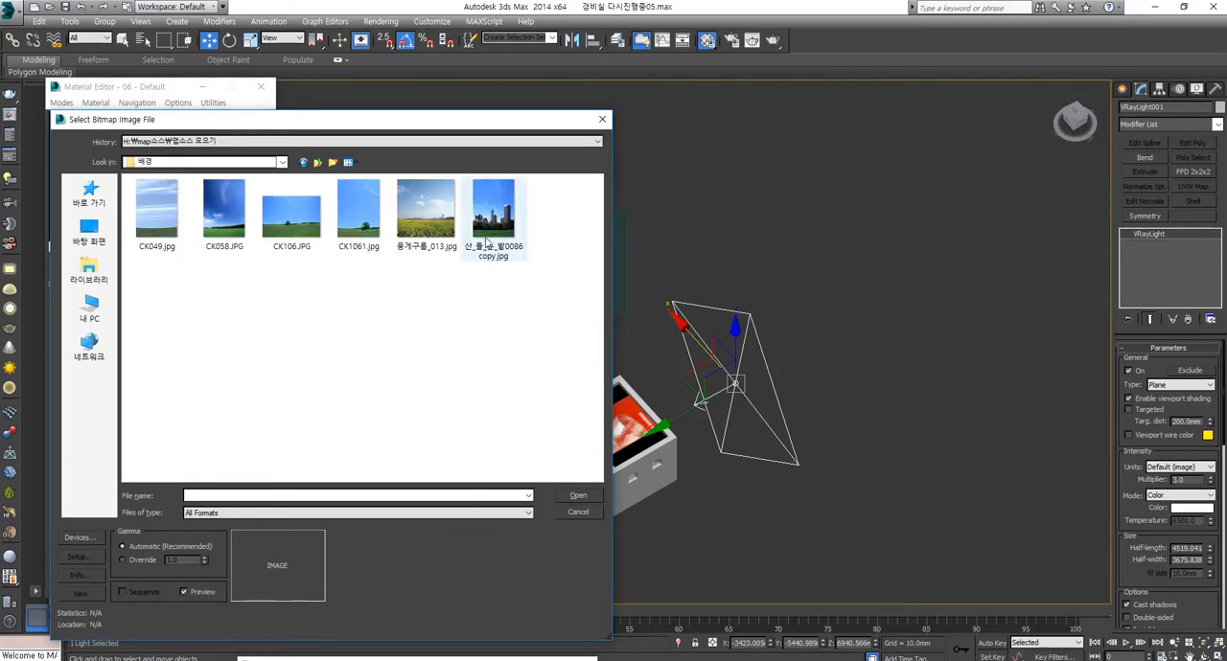
double_click(488, 222)
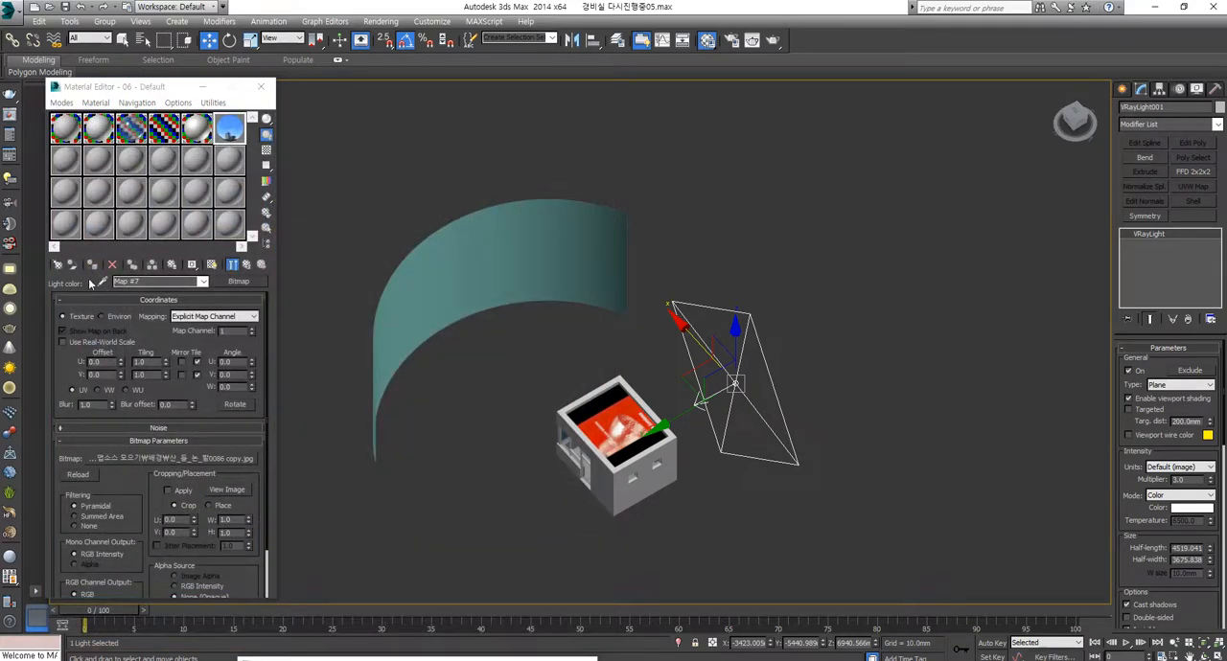
Step: Select the curved plane and assign the V-Ray light material with the city background image to it
left_click(397, 275)
left_click(90, 272)
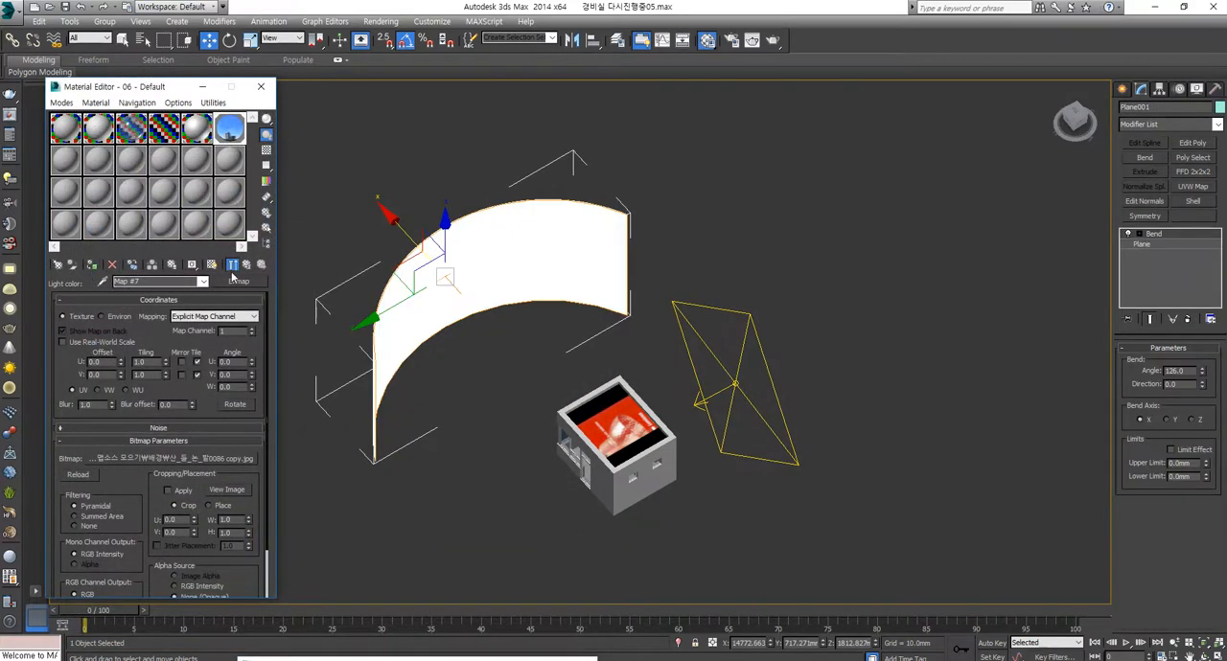
mouse_move(462, 332)
middle_mouse_down("alt")
mouse_move(556, 406)
mouse_move(478, 371)
mouse_move(604, 388)
mouse_move(471, 357)
middle_mouse_up("alt")
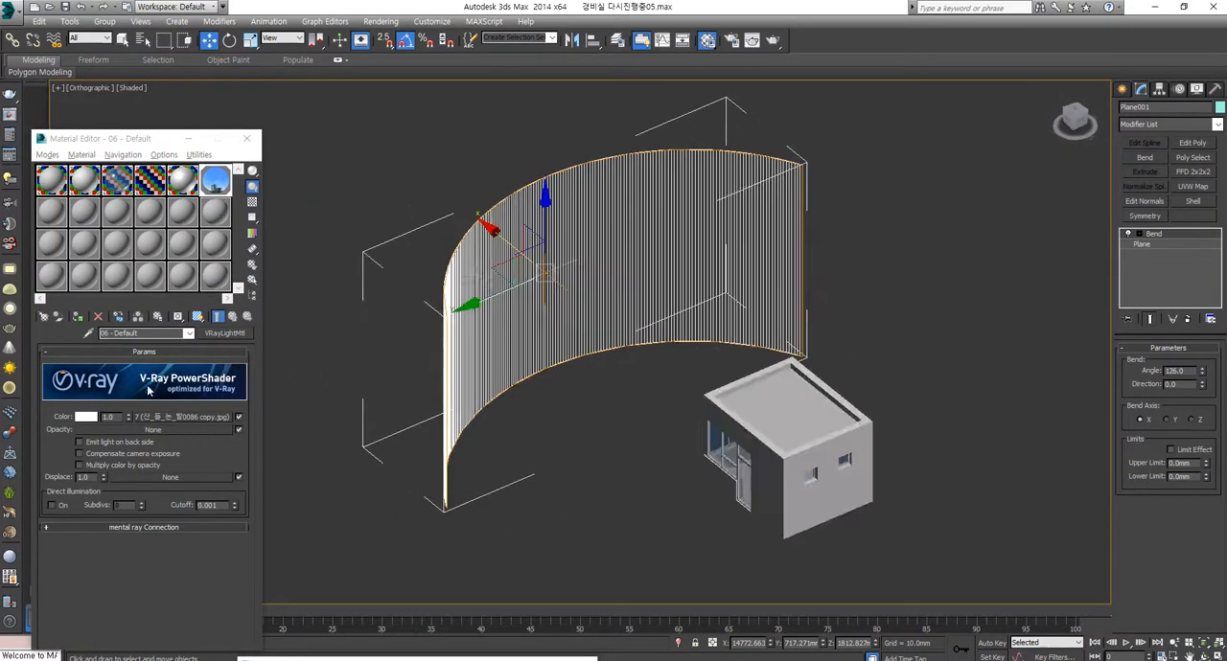
Step: Add an Edit Poly modifier above Bend on the curved plane and expand its sub-object levels
middle_click_drag(661, 288, 560, 281, "alt")
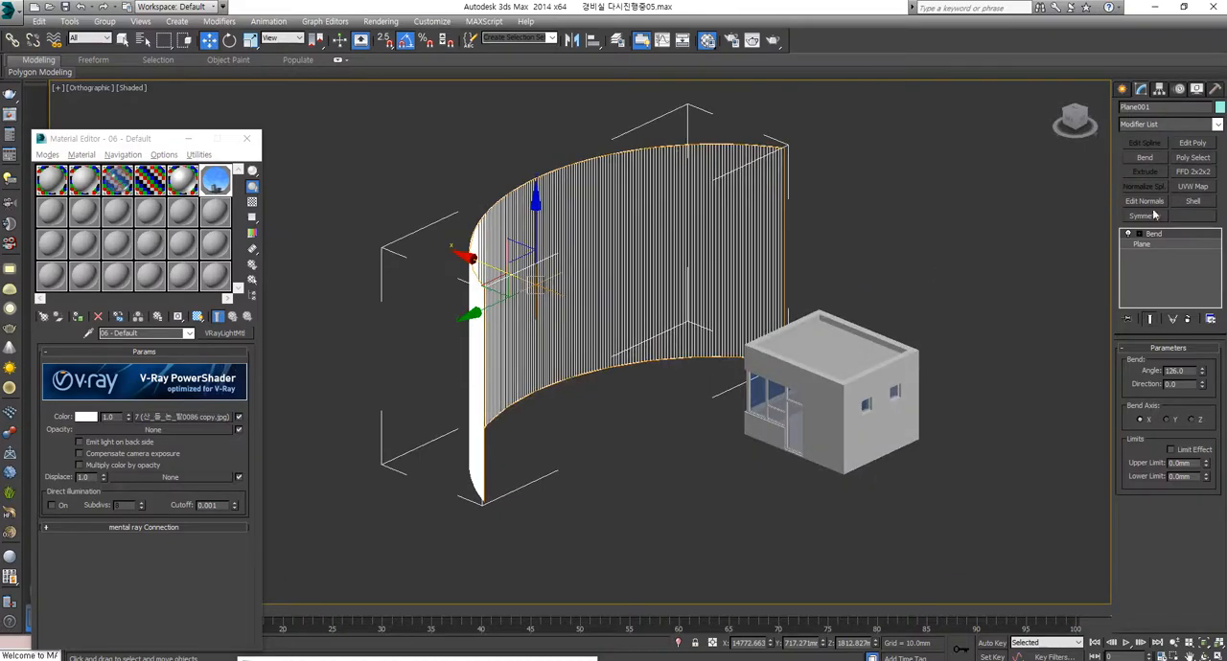
left_click(1192, 143)
middle_click_drag(594, 316, 625, 320, "alt")
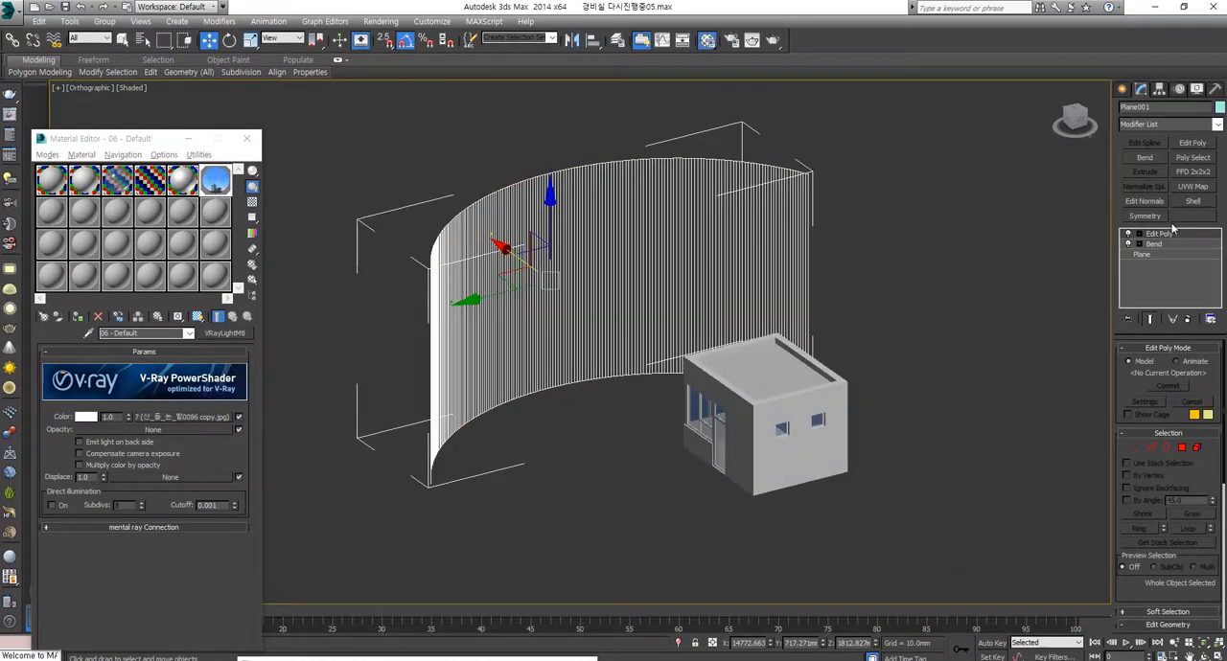
left_click(1139, 234)
middle_click_drag(958, 219, 689, 308, "alt")
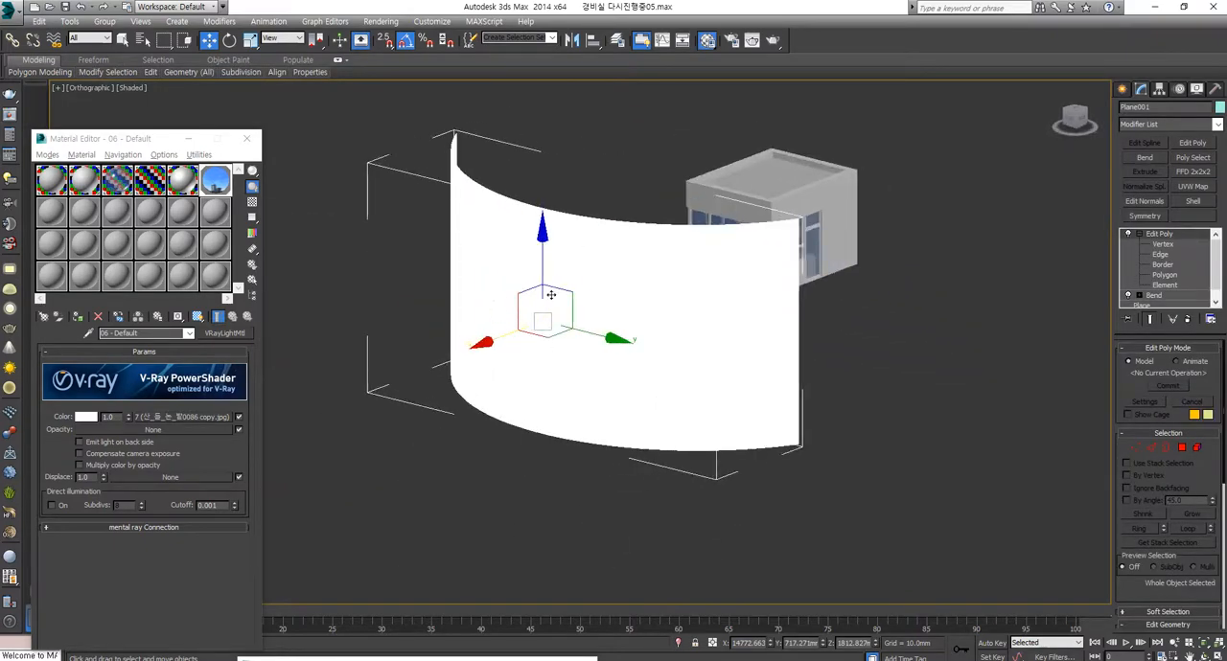
middle_click_drag(551, 296, 407, 295, "alt")
Step: Add an Edit Normals modifier above Edit Poly on the curved plane and show the normals' handles
left_click(1198, 124)
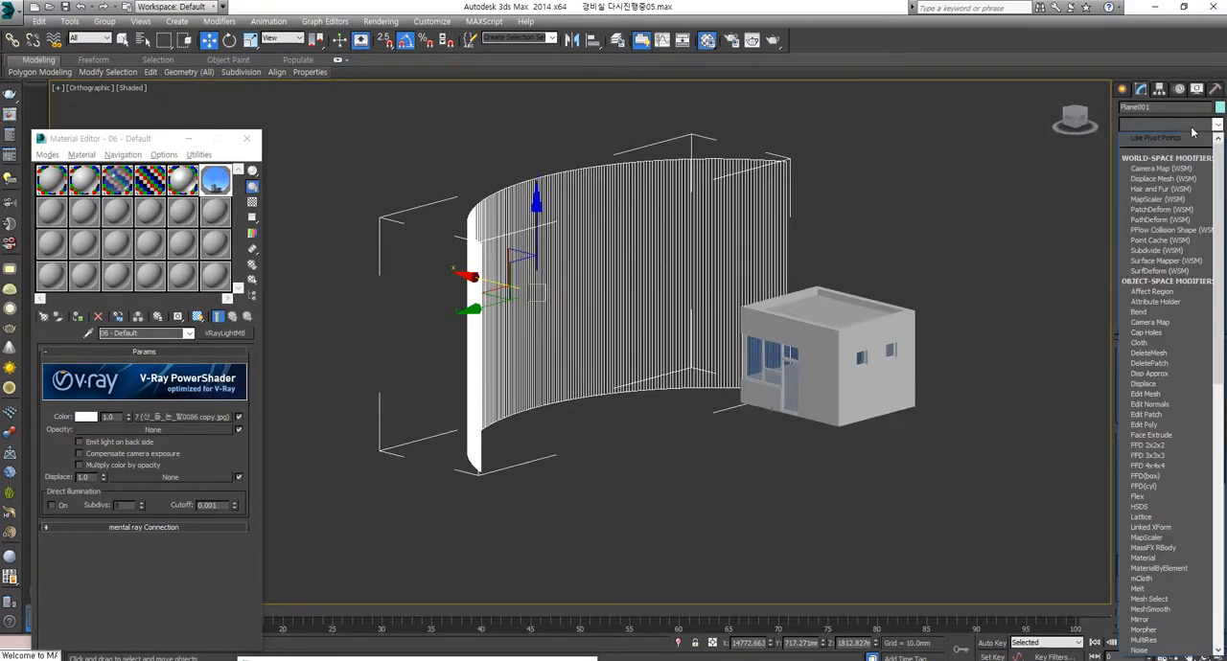
key("e")
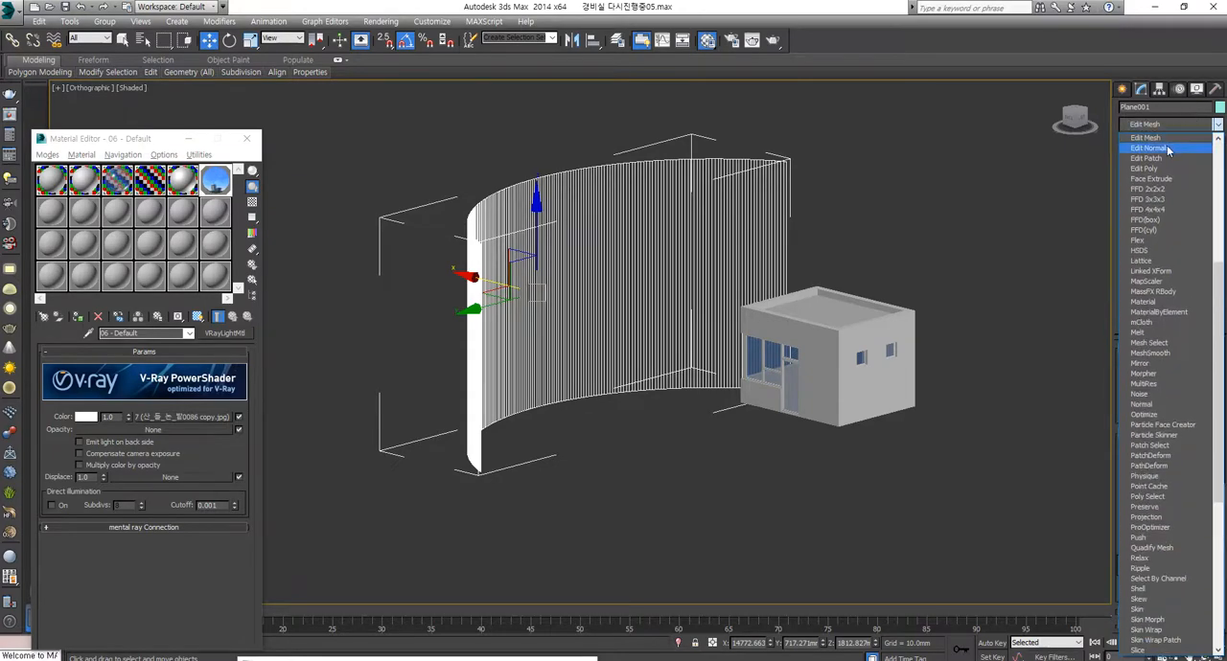
left_click(1166, 147)
middle_click_drag(676, 293, 672, 323, "alt")
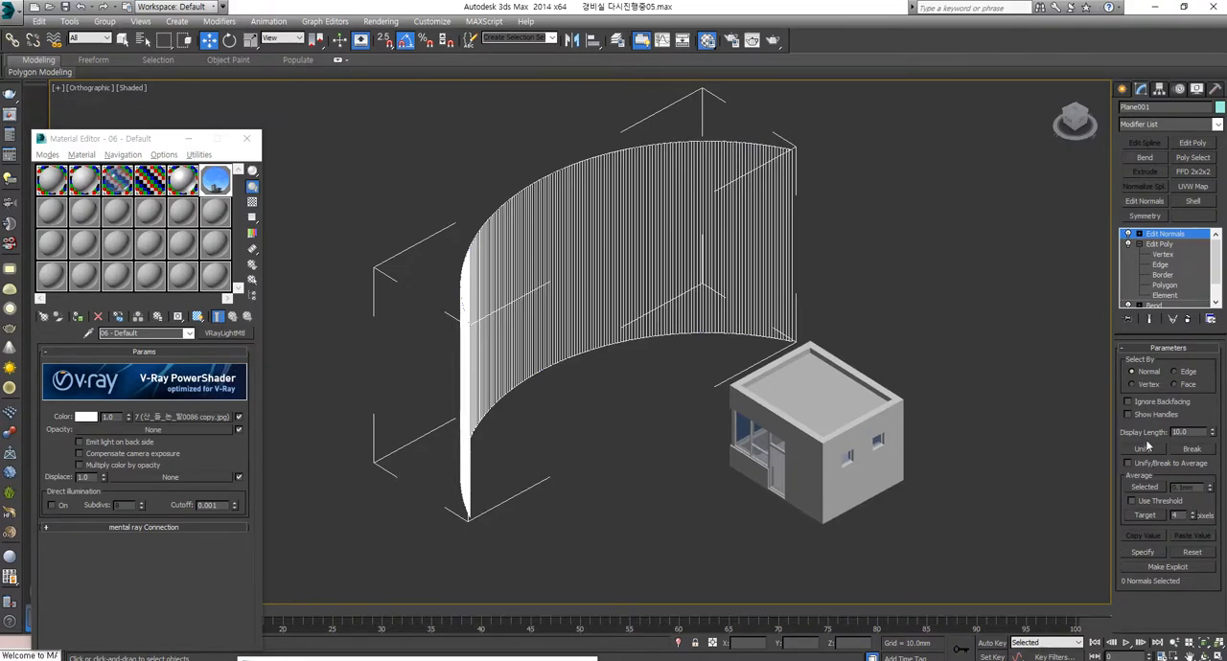
left_click(1128, 414)
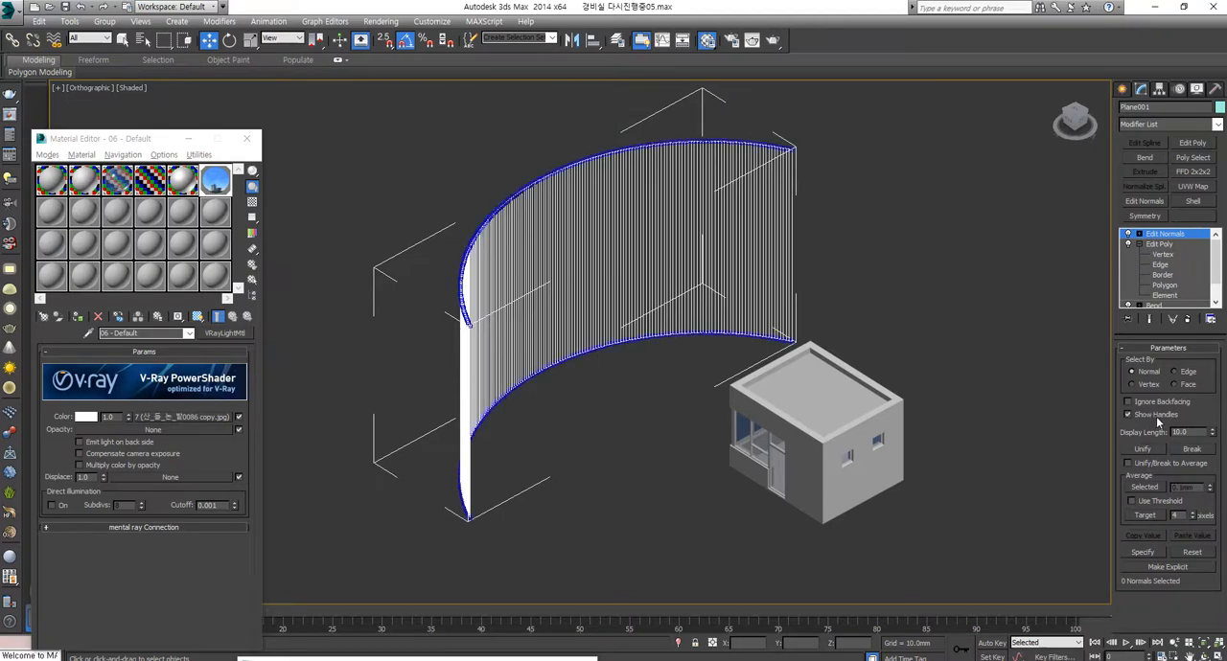
Step: Set the Edit Normals display length to 1200 after trying 500
middle_click_drag(665, 339, 1104, 265, "alt")
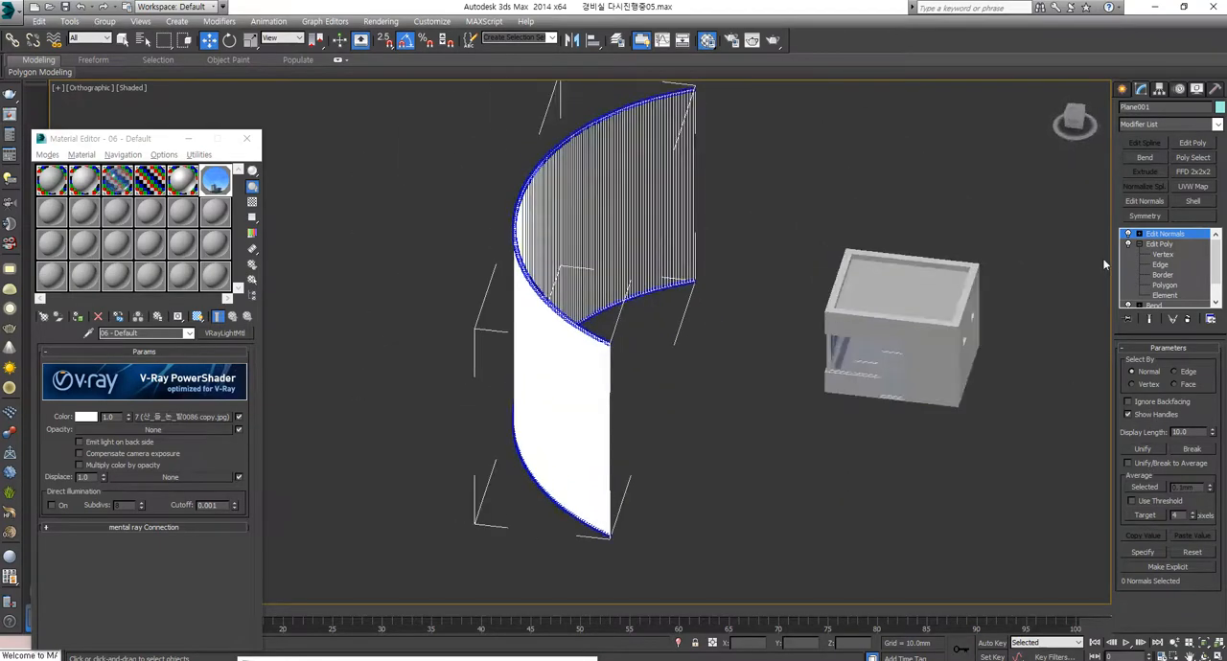
left_click(1158, 244)
left_click(1164, 234)
scroll(529, 351, "up", 6)
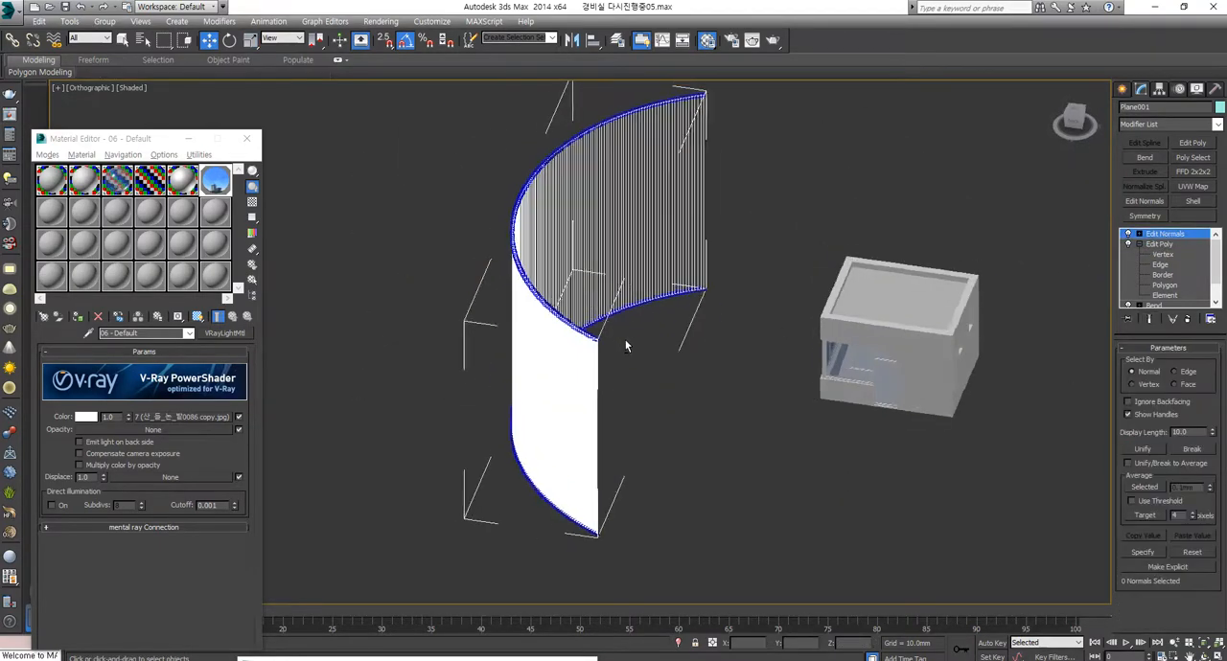
scroll(483, 353, "down", 8)
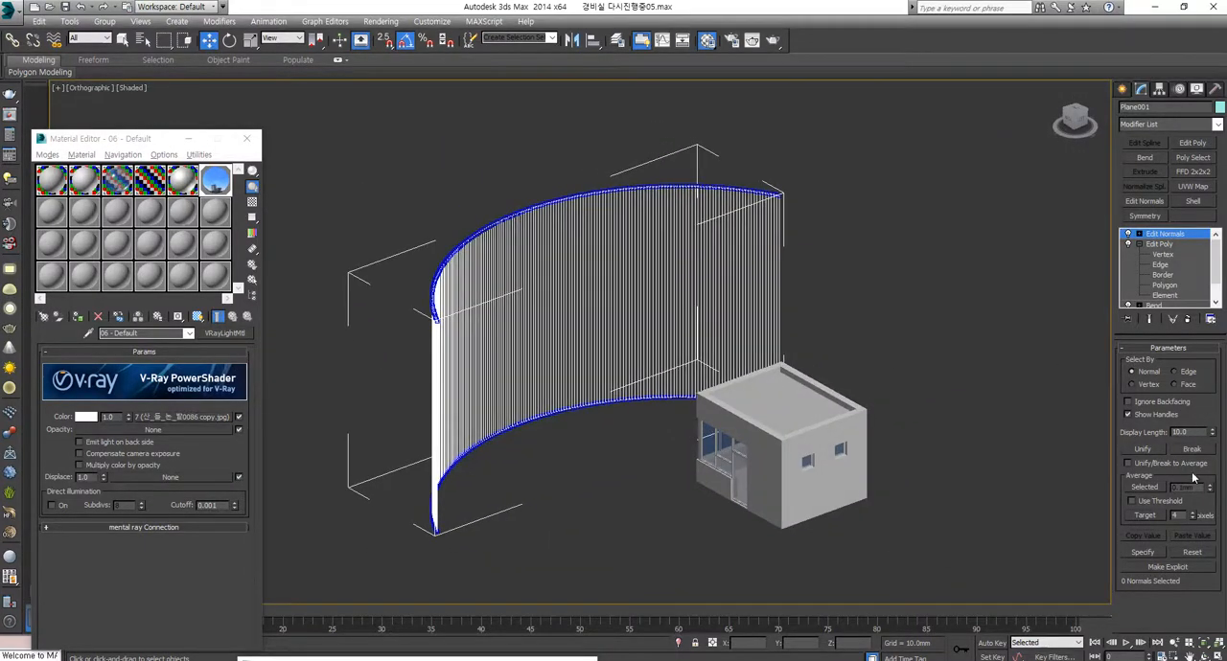
type("500")
key("Return")
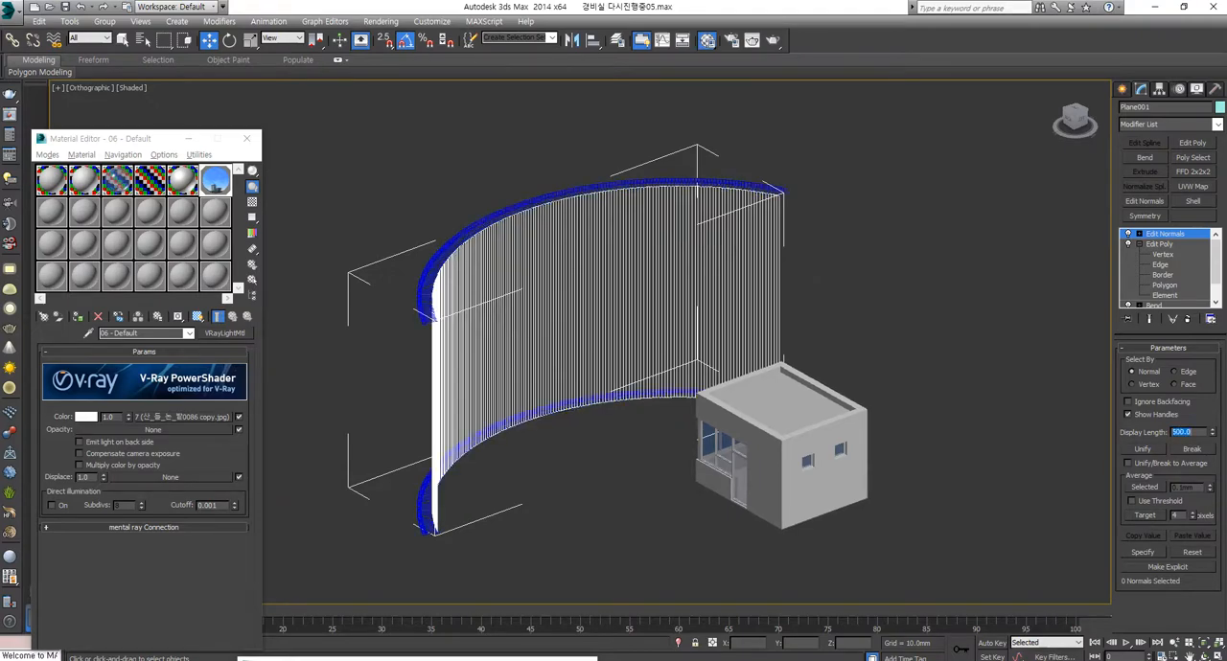
type("1200")
key("Return")
Step: Examine from both sides of the curved plane which way its normals point relative to the guardhouse
middle_click_drag(921, 206, 442, 318, "alt")
scroll(748, 251, "up", 10)
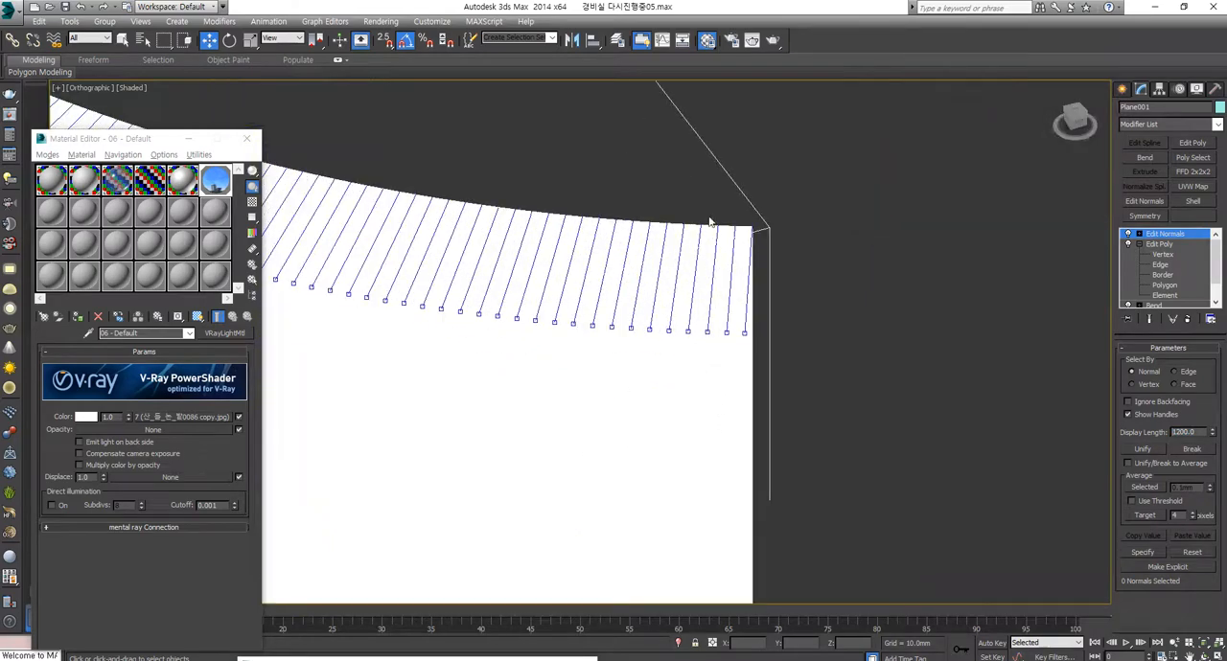
scroll(647, 351, "down", 10)
middle_click_drag(652, 351, 726, 521, "alt")
scroll(518, 379, "up", 5)
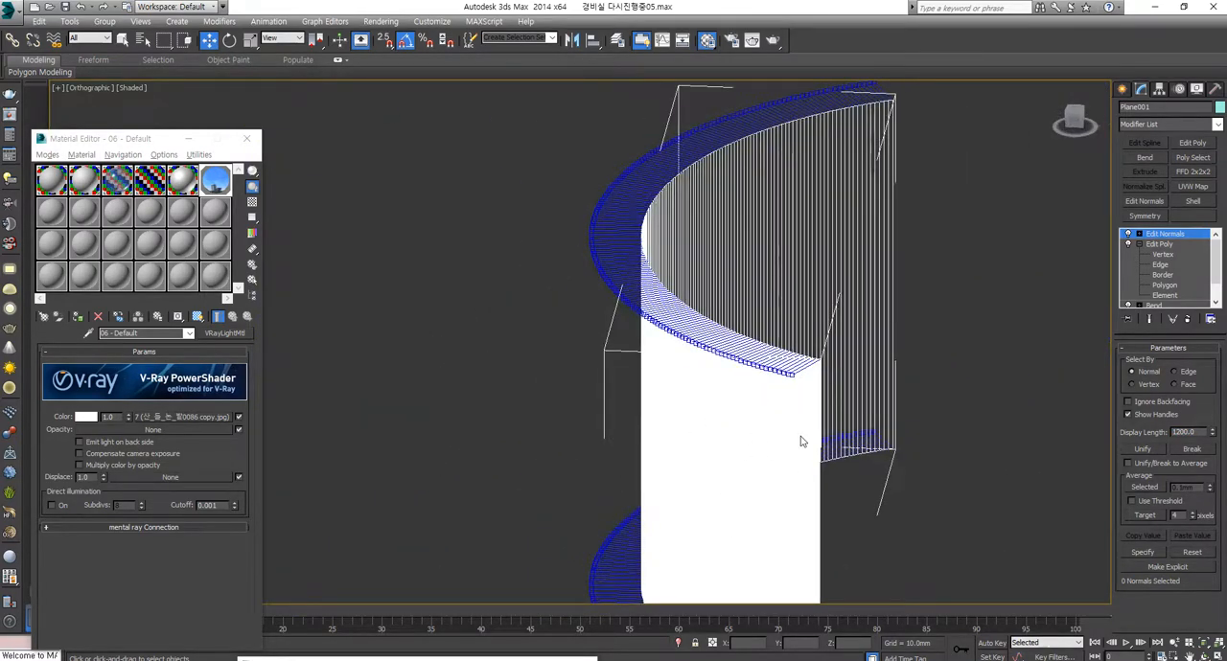
middle_click_drag(800, 436, 728, 397, "alt")
scroll(619, 438, "up", 5)
scroll(619, 437, "up", 2)
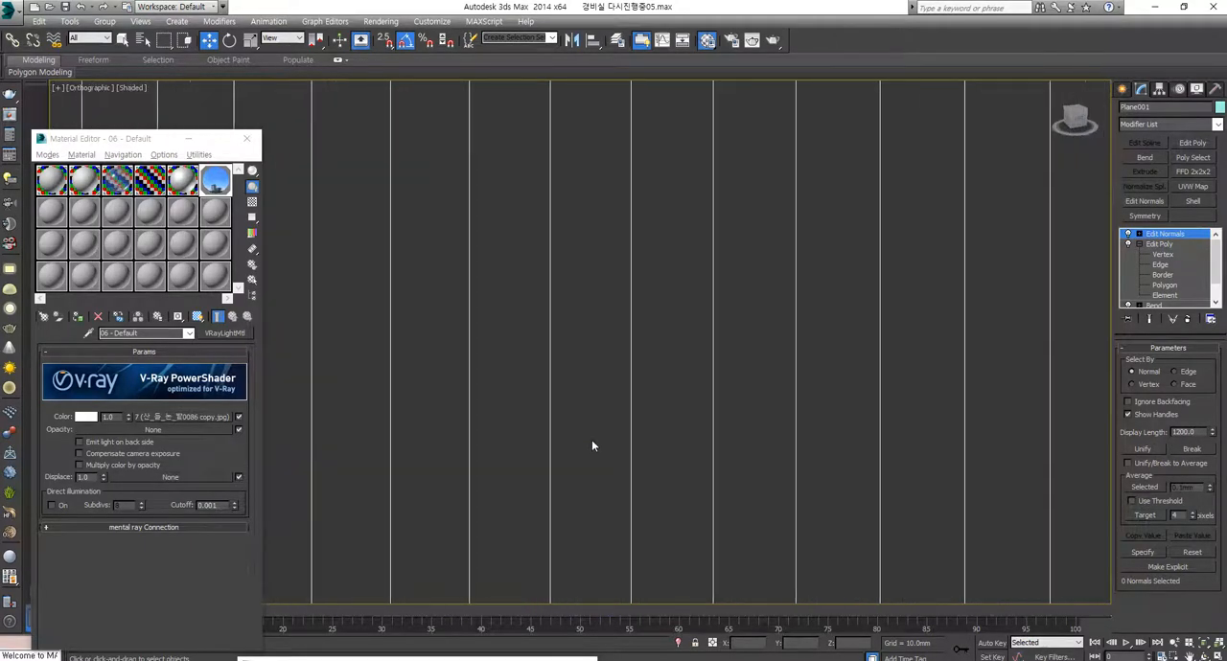
scroll(586, 432, "down", 10)
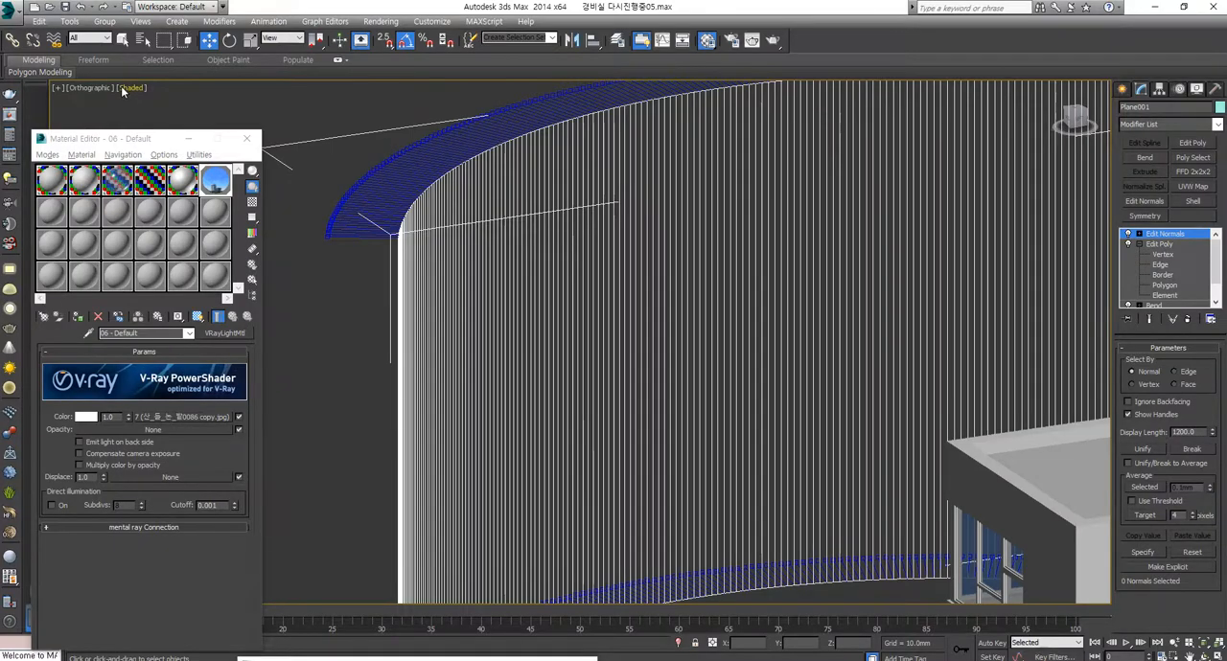
middle_click_drag(651, 365, 690, 381, "alt")
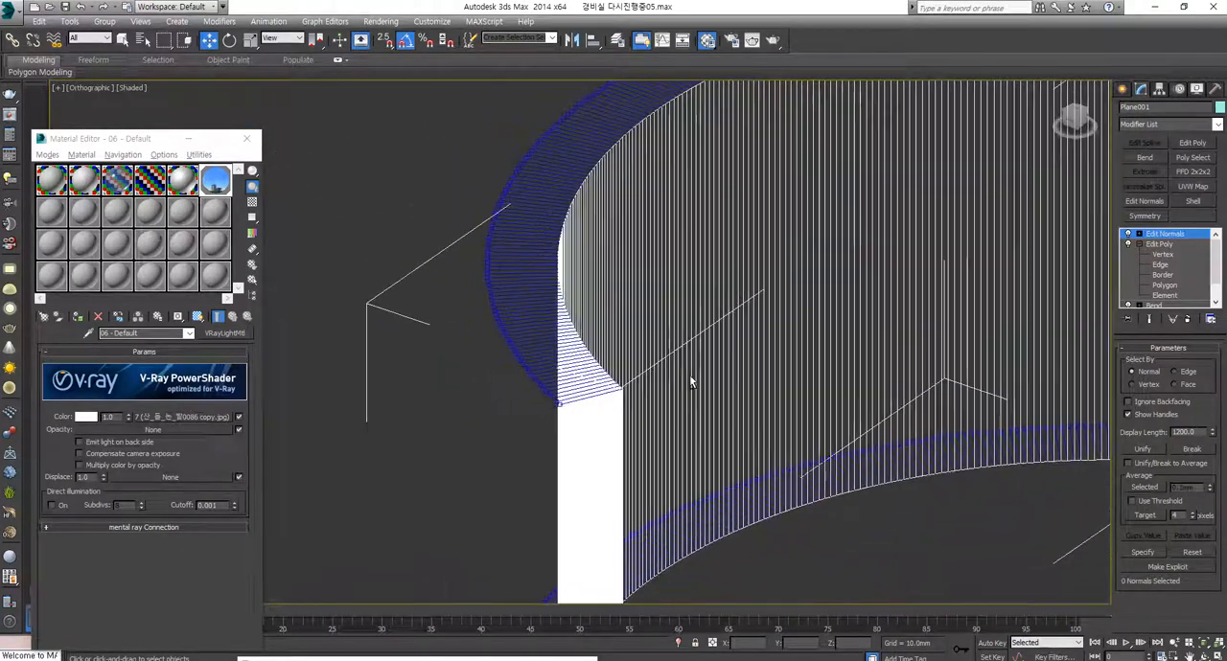
scroll(686, 384, "down", 5)
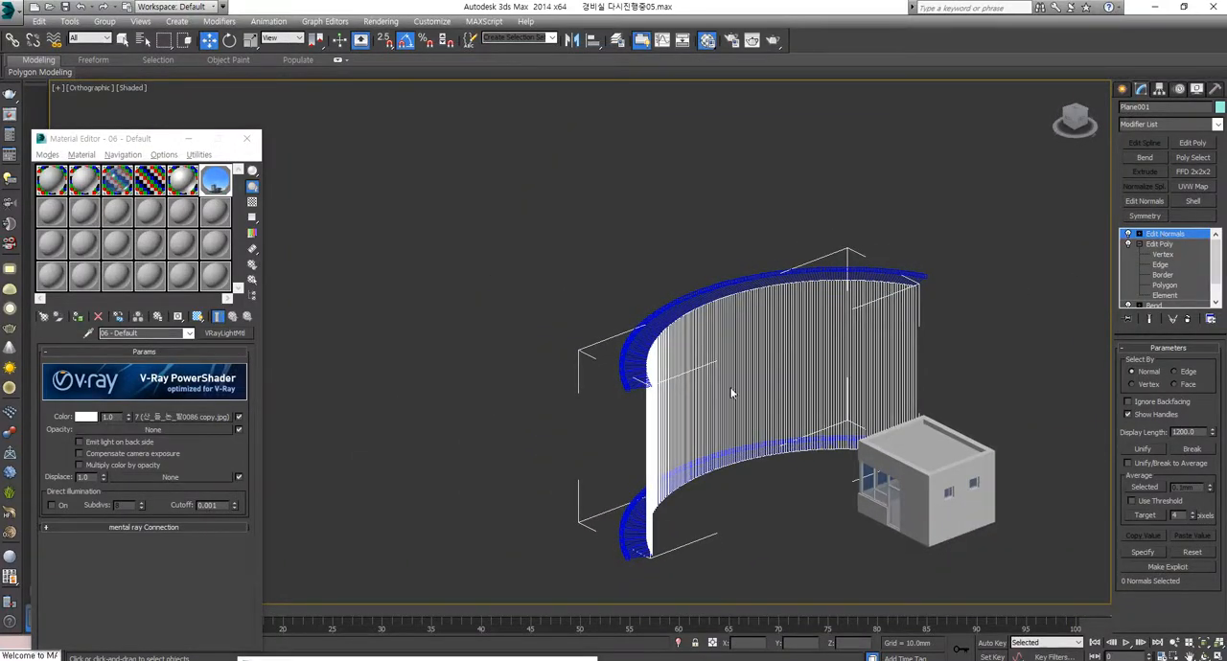
middle_click_drag(837, 424, 784, 435, "alt")
scroll(737, 411, "up", 4)
middle_click_drag(592, 436, 536, 433, "alt")
scroll(741, 431, "down", 2)
scroll(741, 430, "down", 2)
middle_click_drag(741, 430, 891, 519, "alt")
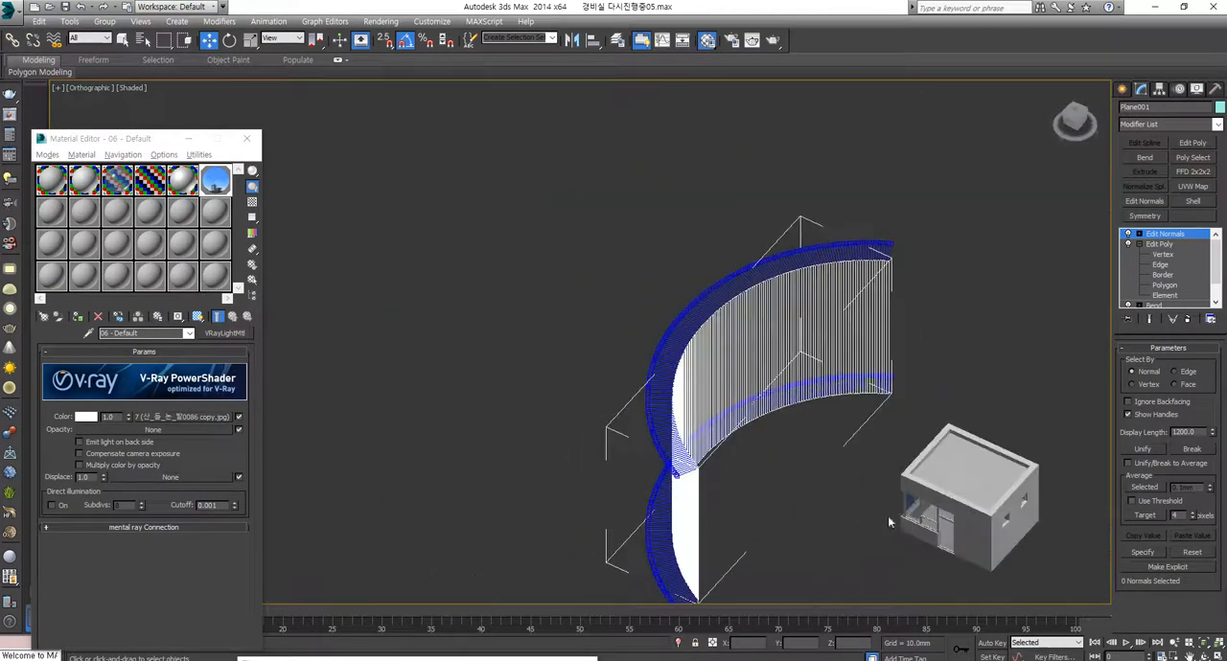
scroll(891, 520, "up", 4)
scroll(917, 423, "down", 4)
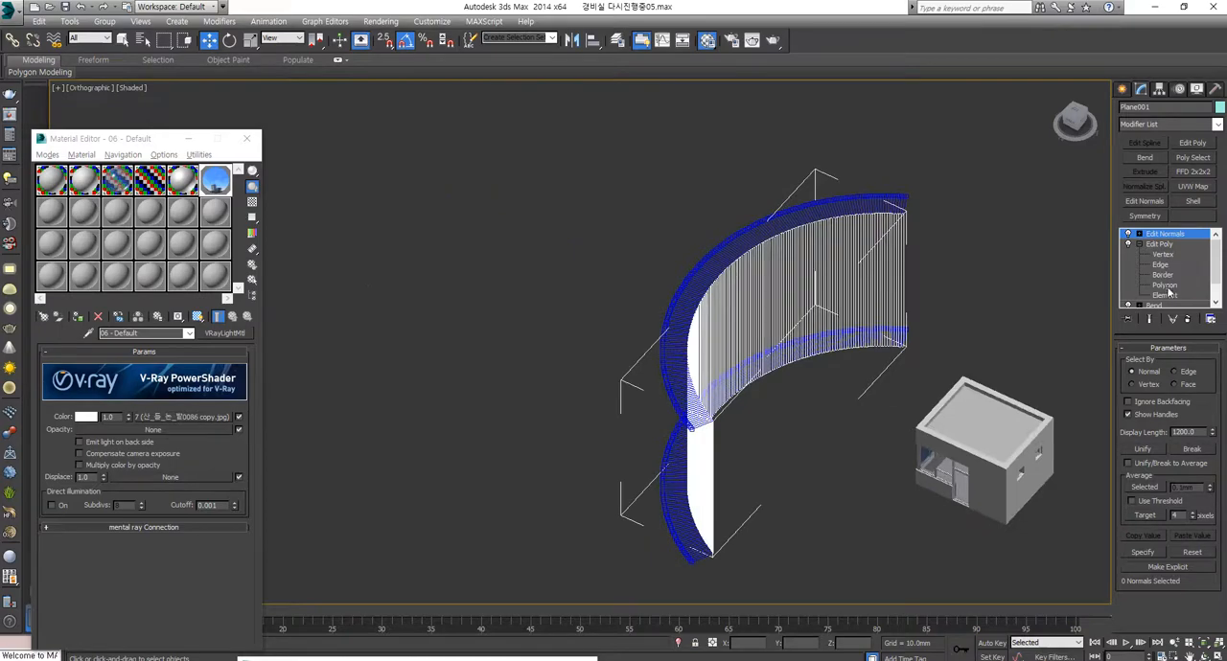
Step: Select all polygons of the curved plane at the Edit Poly modifier's Polygon level
left_click(1164, 285)
left_click_drag(475, 149, 891, 594)
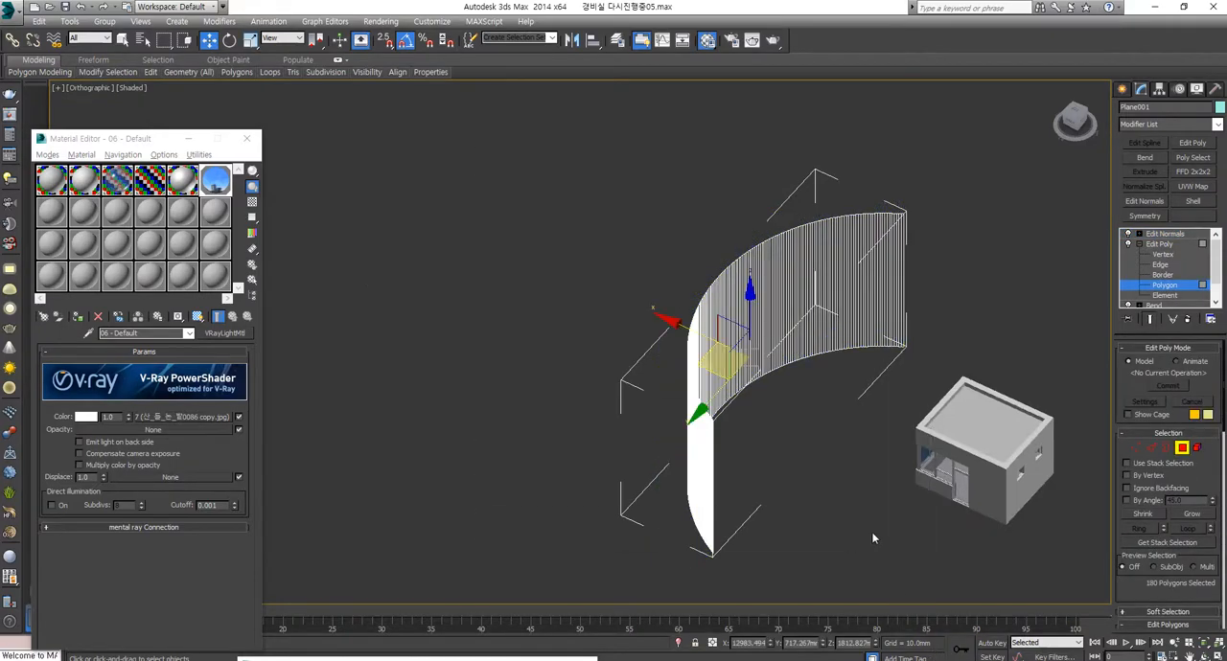
middle_click_drag(871, 465, 846, 394, "alt")
scroll(846, 394, "up", 1)
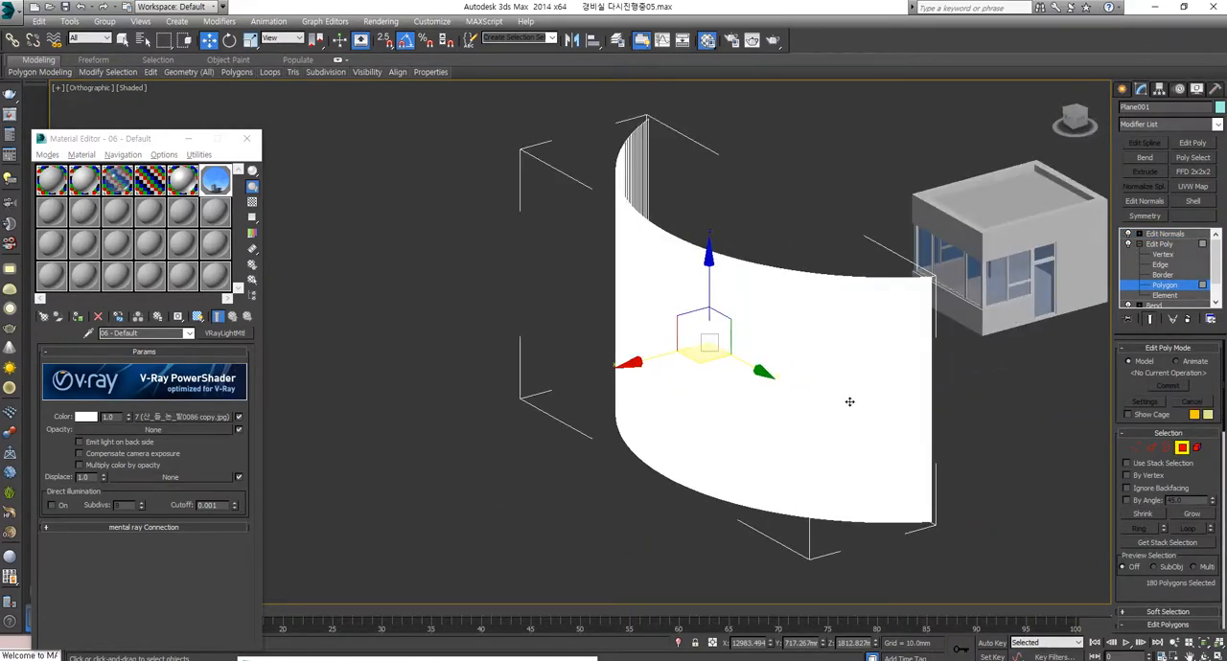